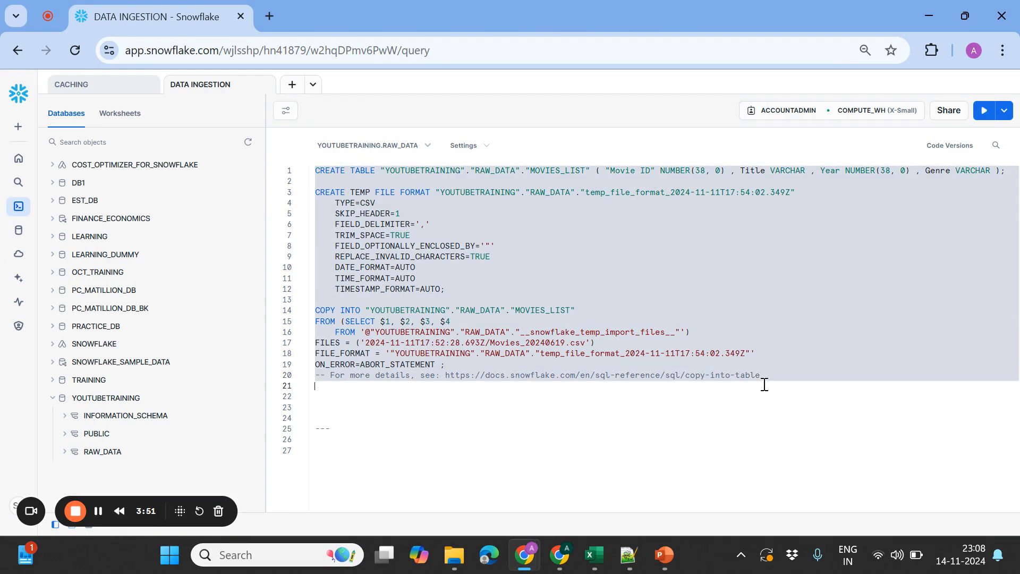
# - Write a SHOW FILE FORMATS statement below the --- comment line and run it
pyautogui.click(351, 429)
pyautogui.press('Return')
pyautogui.press('Return')
pyautogui.write('SHOW FILE FOR')
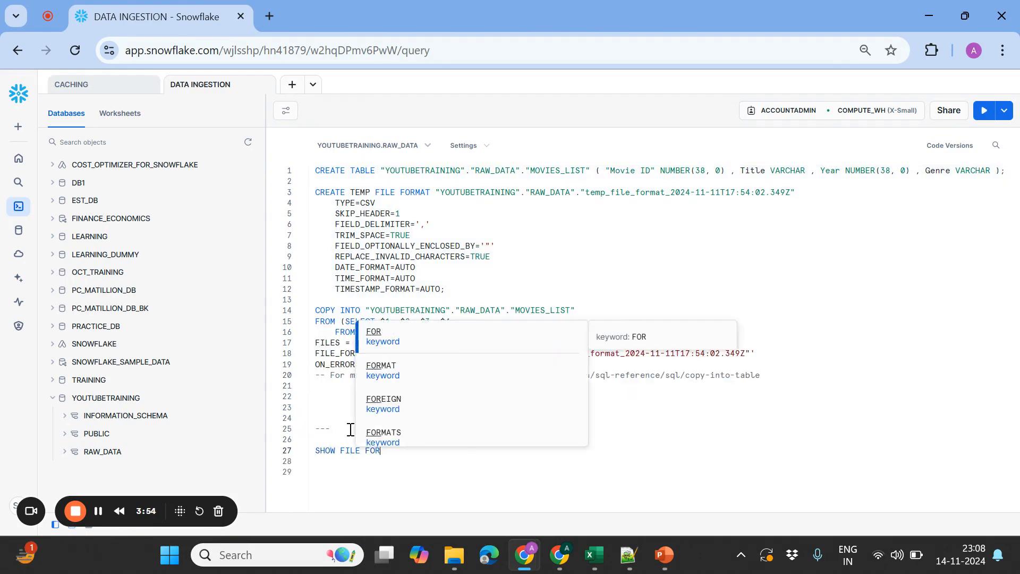
pyautogui.write('MATS')
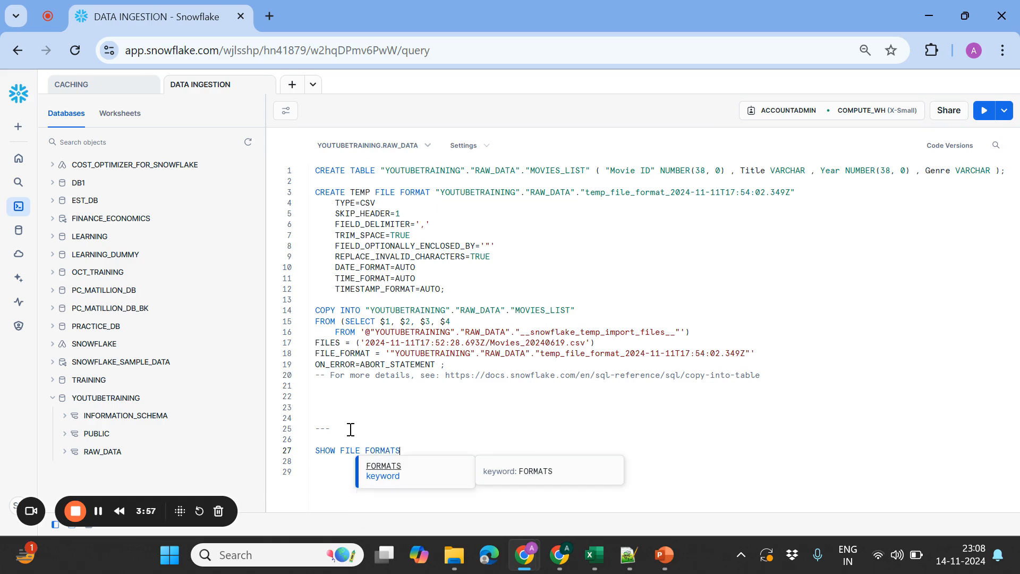
pyautogui.hotkey('ctrl', 'Return')
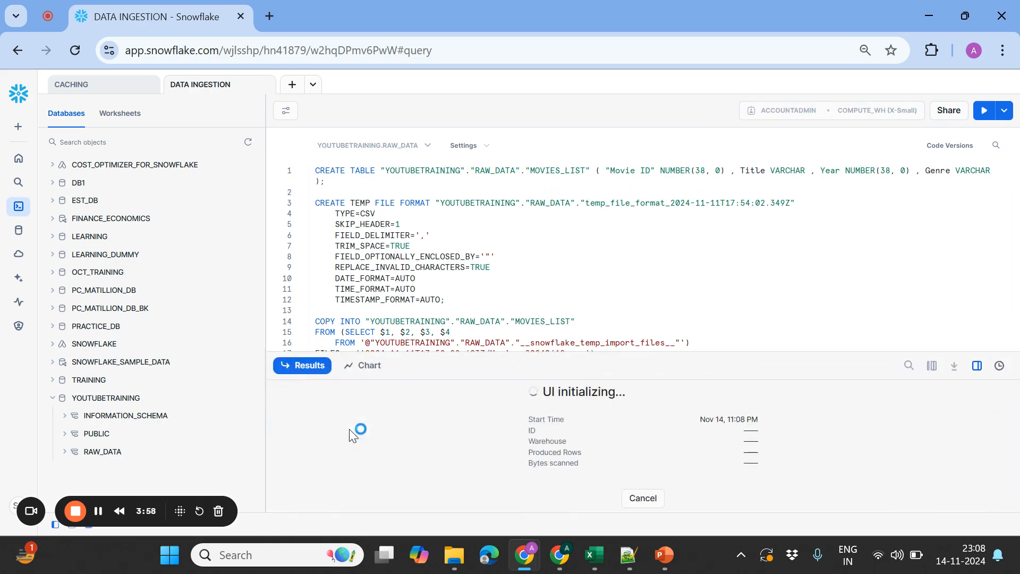
# - End the SHOW FILE FORMATS statement with a semicolon and go to the empty lines below it
pyautogui.click(466, 326)
pyautogui.press('Down')
pyautogui.press('Down')
pyautogui.press('Down')
pyautogui.press('Down')
pyautogui.press('Down')
pyautogui.press('Down')
pyautogui.press('Down')
pyautogui.press('Down')
pyautogui.press('Down')
pyautogui.press('Down')
pyautogui.press('Down')
pyautogui.press('Down')
pyautogui.press('Down')
pyautogui.press('Down')
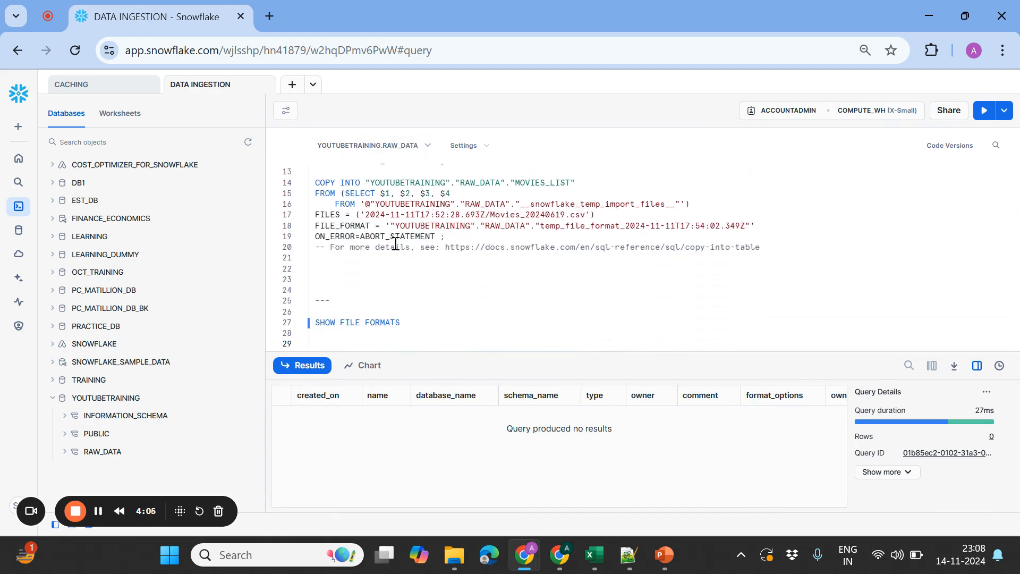
pyautogui.click(408, 322)
pyautogui.press('Down')
pyautogui.press('Down')
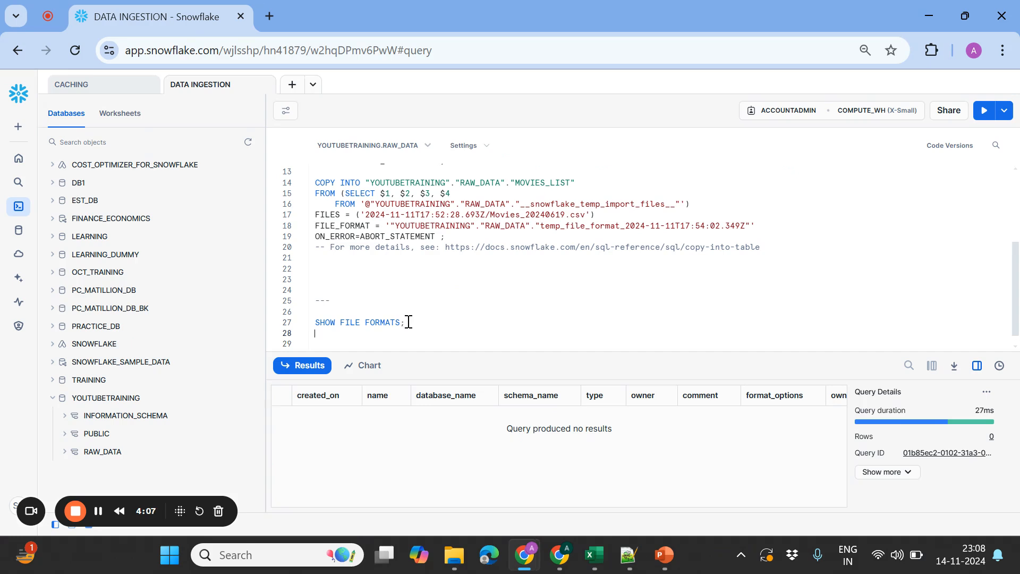
# - Begin a new statement below SHOW FILE FORMATS that reads CREATE FILE FORMAT CSVONE
pyautogui.press('Return')
pyautogui.write('CREATE FIE')
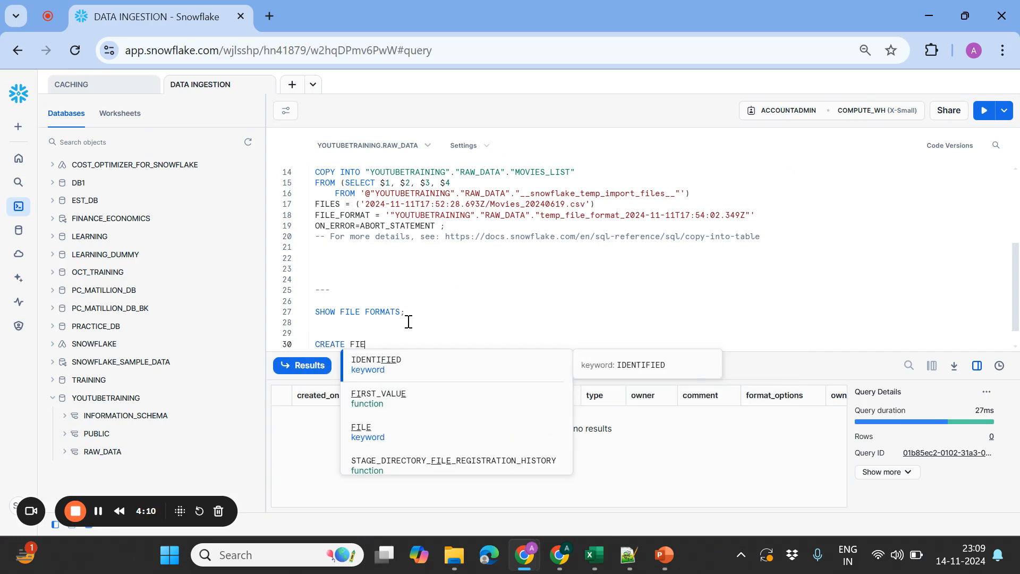
pyautogui.press('BackSpace')
pyautogui.write('LE FOR')
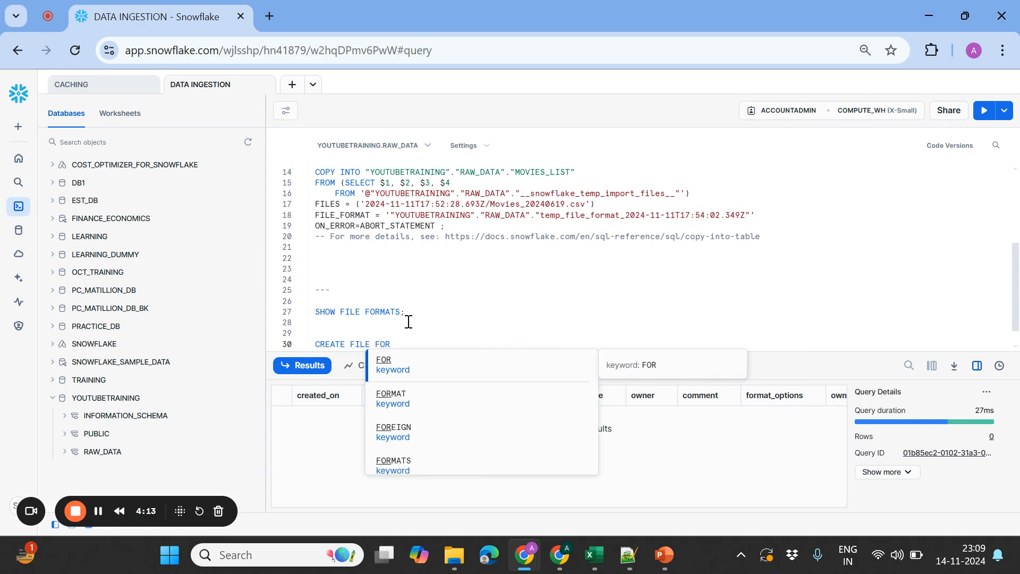
pyautogui.press('Down')
pyautogui.press('Return')
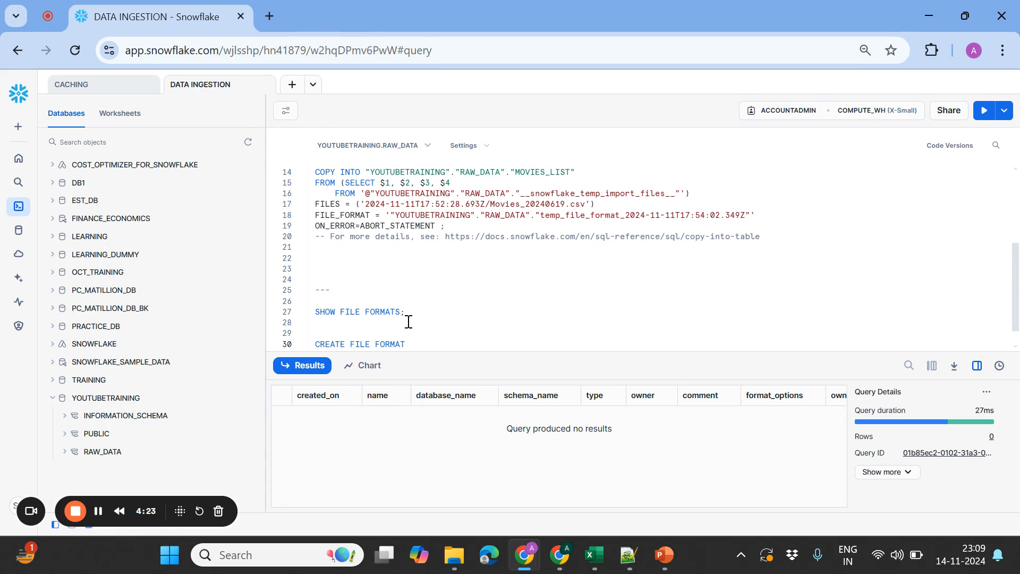
pyautogui.write('CSVTYPE')
pyautogui.press('BackSpace')
pyautogui.press('BackSpace')
pyautogui.press('BackSpace')
pyautogui.press('BackSpace')
pyautogui.write('ONE')
pyautogui.press('Return')
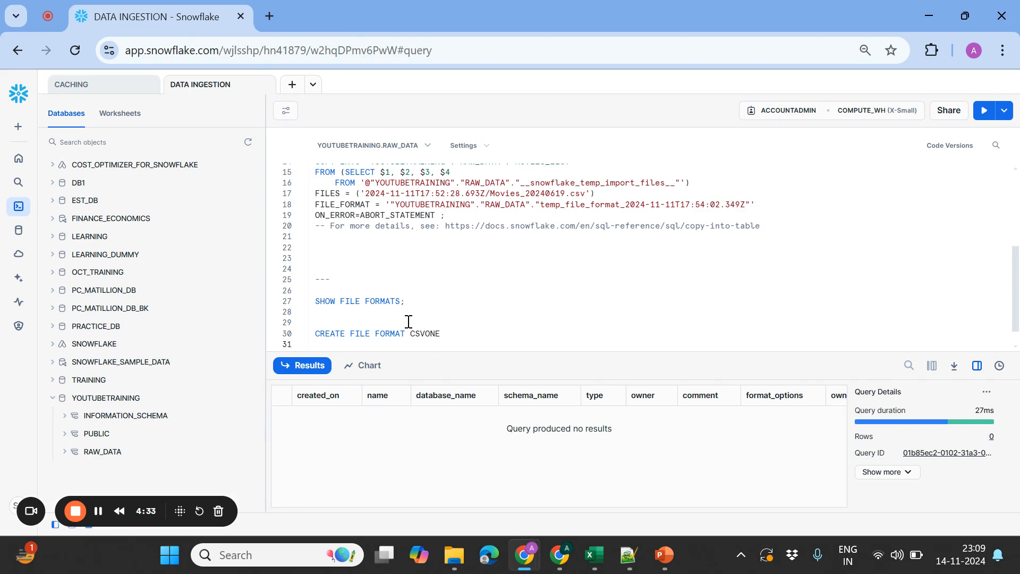
# - Complete the CSVONE statement with TYPE=CSV; on its own line and run it
pyautogui.write('TYPE=CSV')
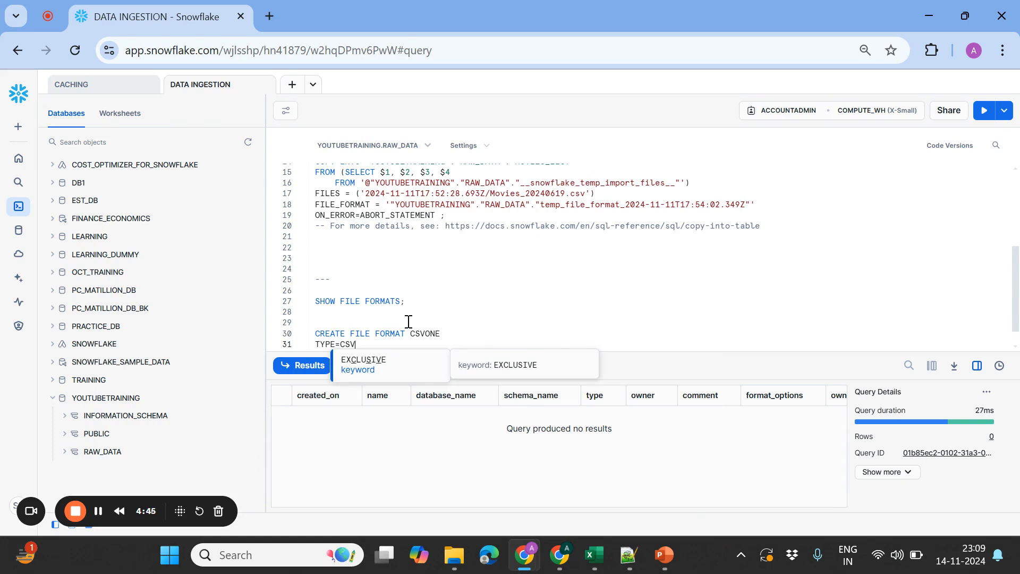
pyautogui.write(';')
pyautogui.hotkey('ctrl', 'Return')
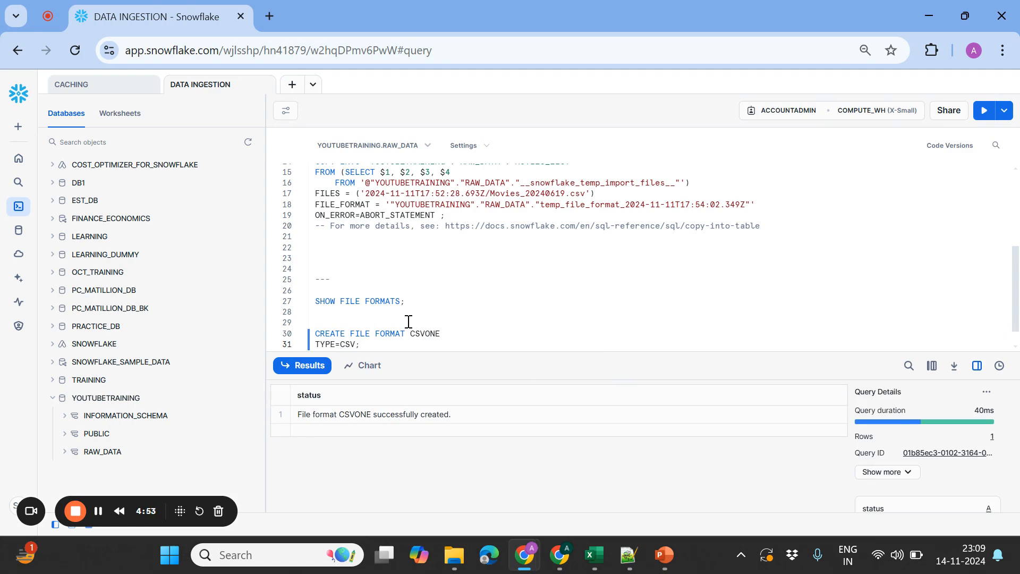
# - Highlight the options from SKIP_HEADER to TIMESTAMP_FORMAT in the temporary file format statement and enlarge the results area
pyautogui.scroll(3, 1015, 242)
pyautogui.scroll(2, 1014, 241)
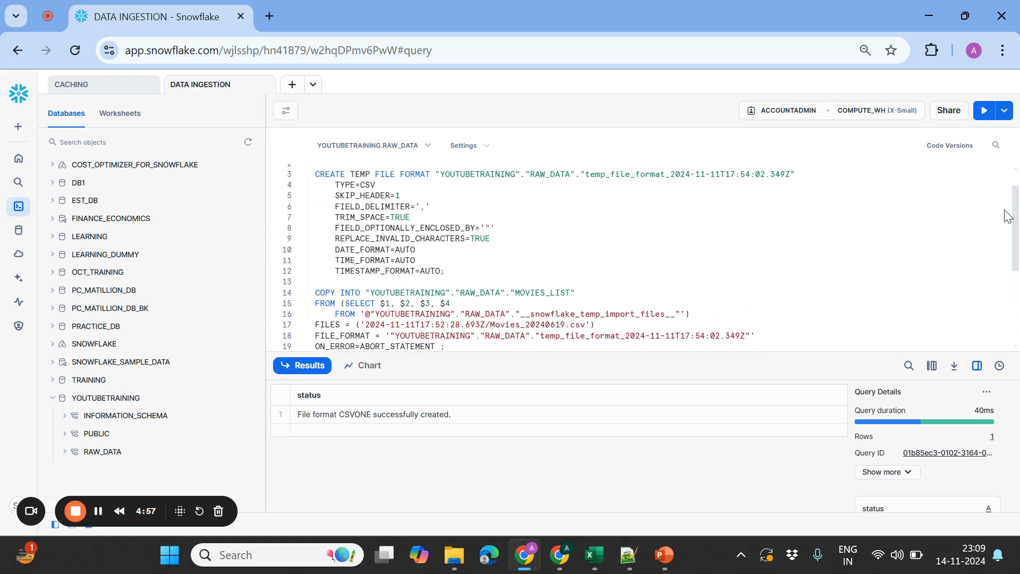
pyautogui.moveTo(336, 196); pyautogui.dragTo(442, 271)
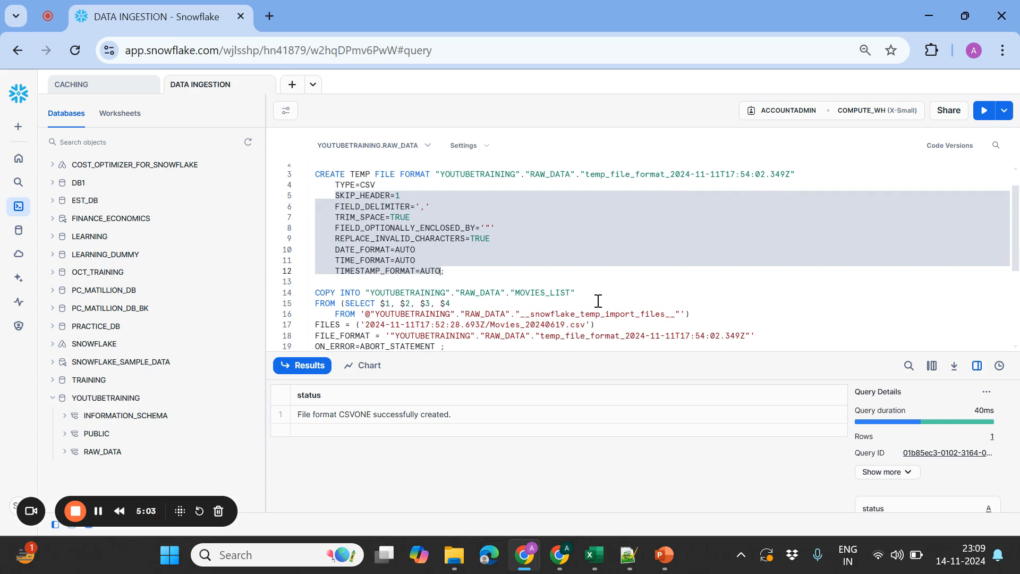
pyautogui.moveTo(472, 350); pyautogui.dragTo(461, 301)
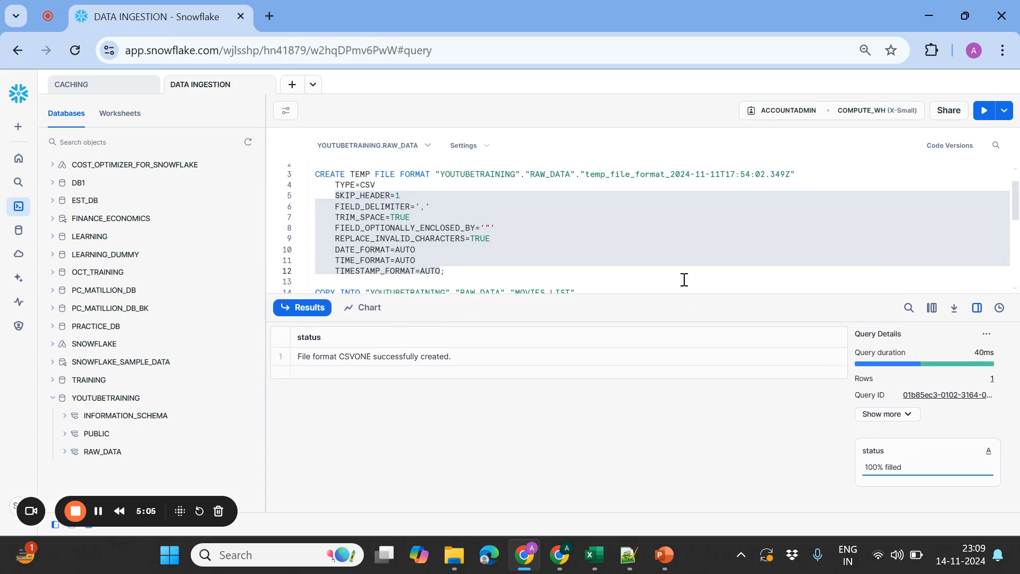
# - Run SHOW FILE FORMATS again and inspect the format_options value of the CSVONE row
pyautogui.moveTo(1018, 209); pyautogui.dragTo(1019, 268)
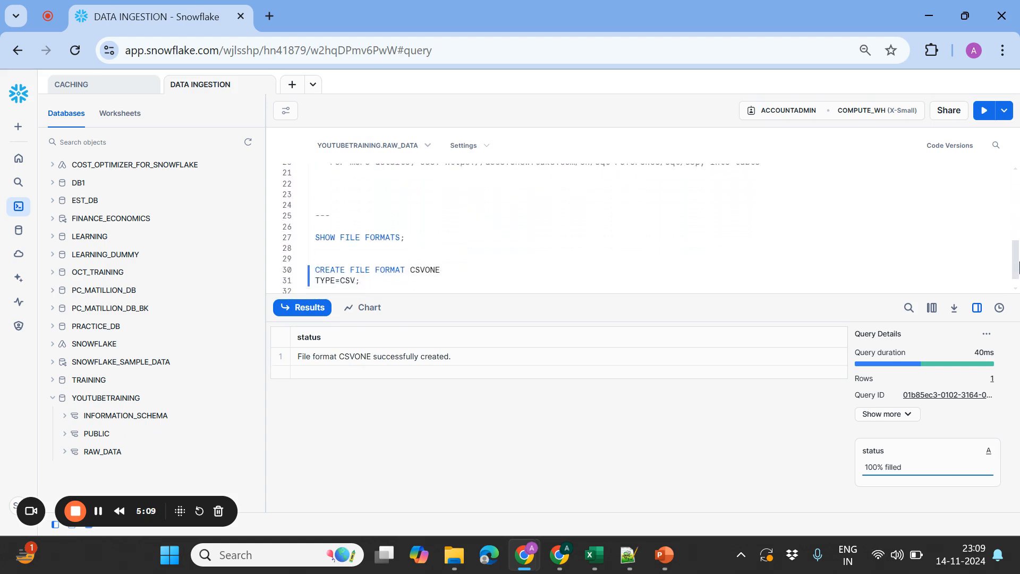
pyautogui.press('Return')
pyautogui.press('Return')
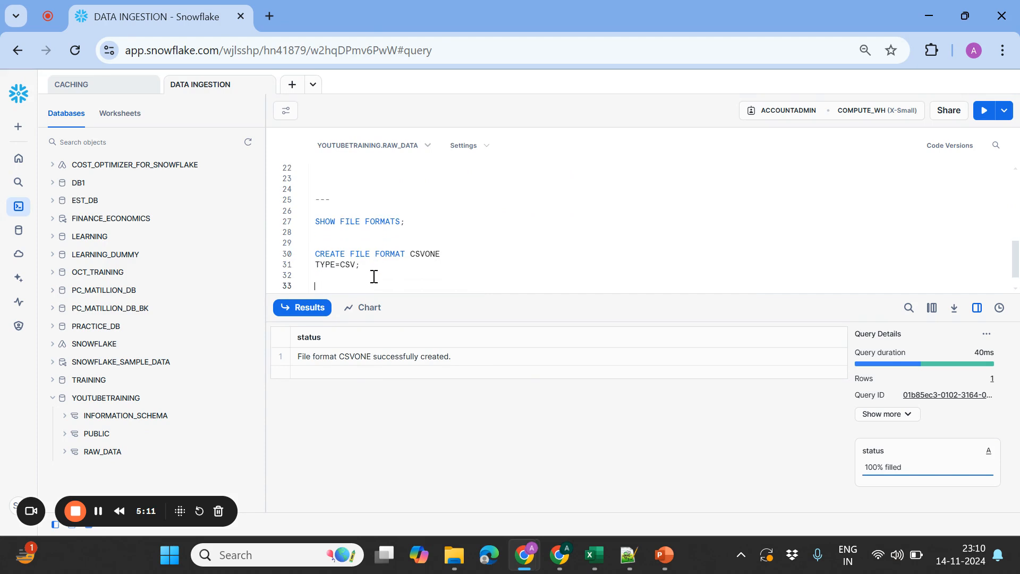
pyautogui.click(341, 223)
pyautogui.hotkey('ctrl', 'Return')
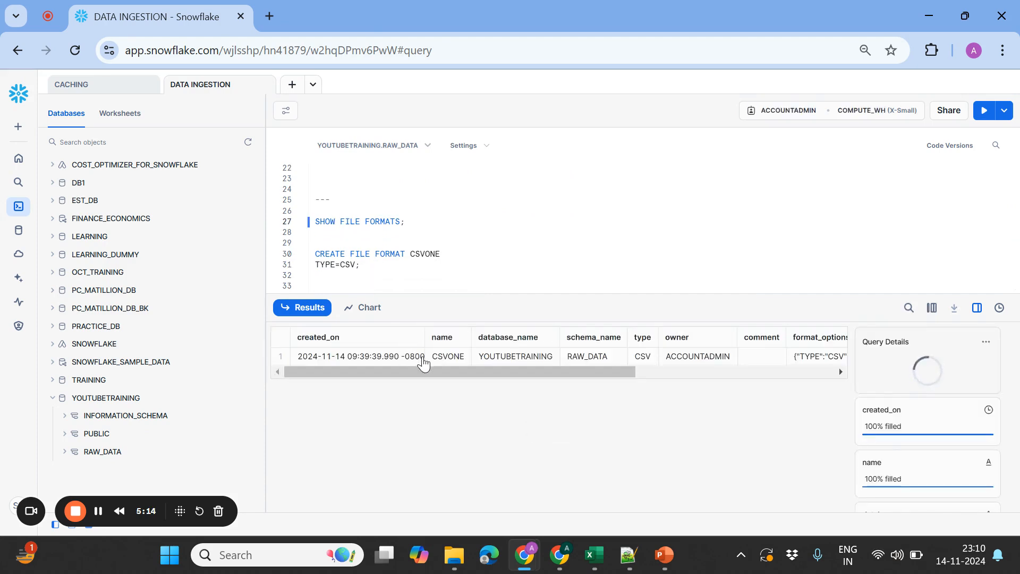
pyautogui.moveTo(436, 371); pyautogui.dragTo(651, 380)
pyautogui.click(578, 359)
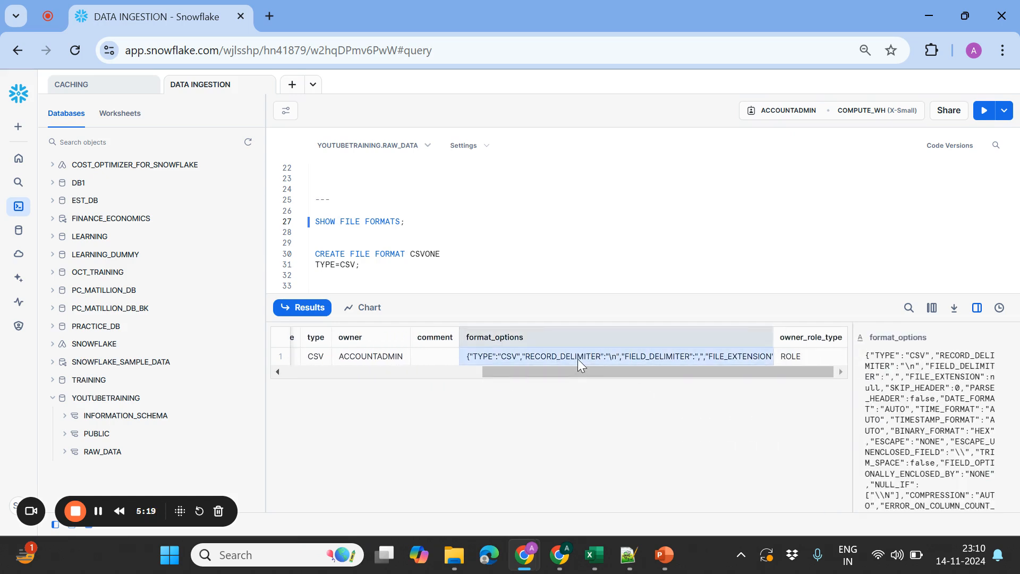
# - Write DESC FILE FORMAT CSVONE; below the CREATE FILE FORMAT statement and run it
pyautogui.click(368, 270)
pyautogui.press('Down')
pyautogui.press('Down')
pyautogui.write('DESC')
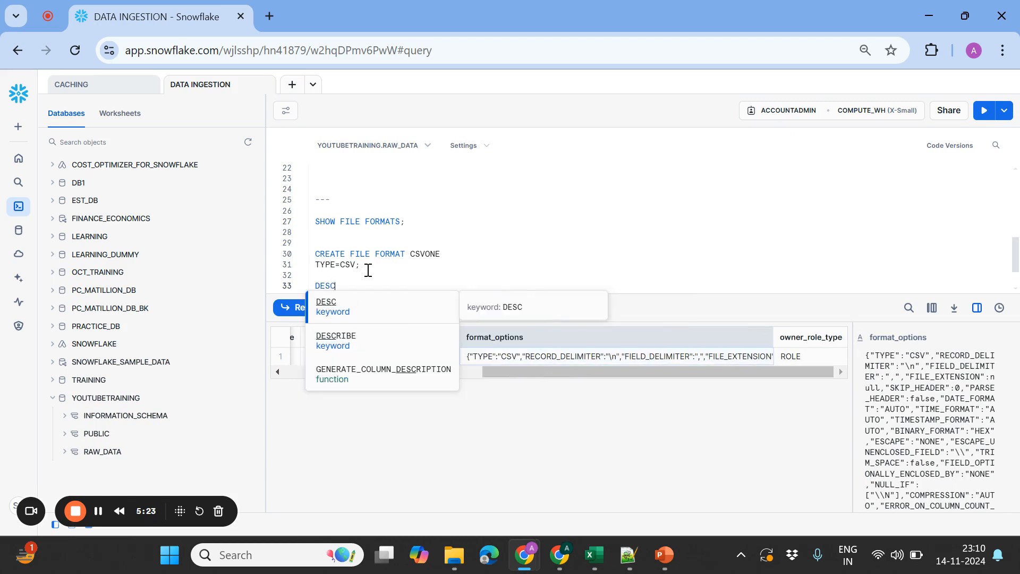
pyautogui.write(' FILE FORM')
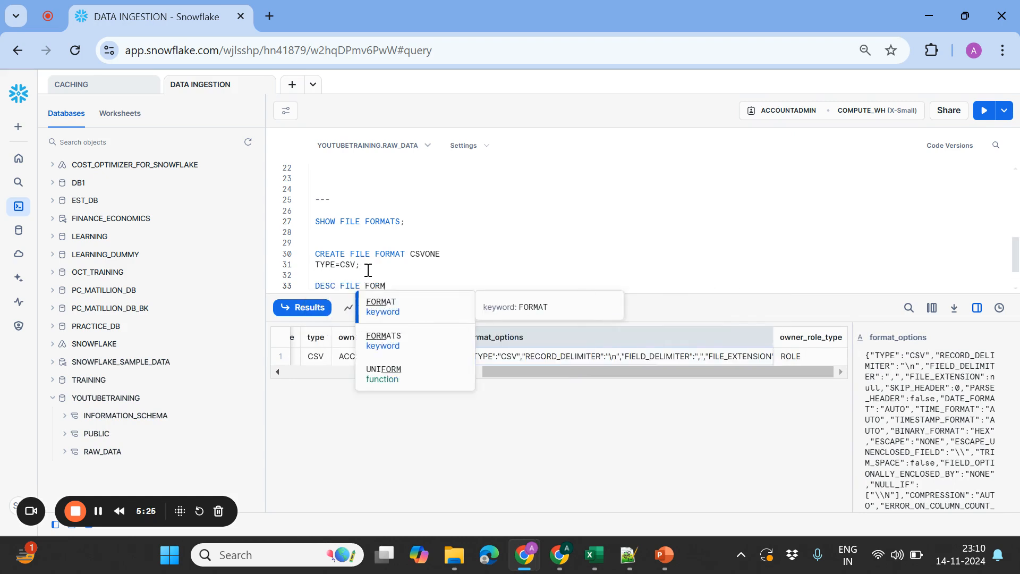
pyautogui.write('AT CSVONE;')
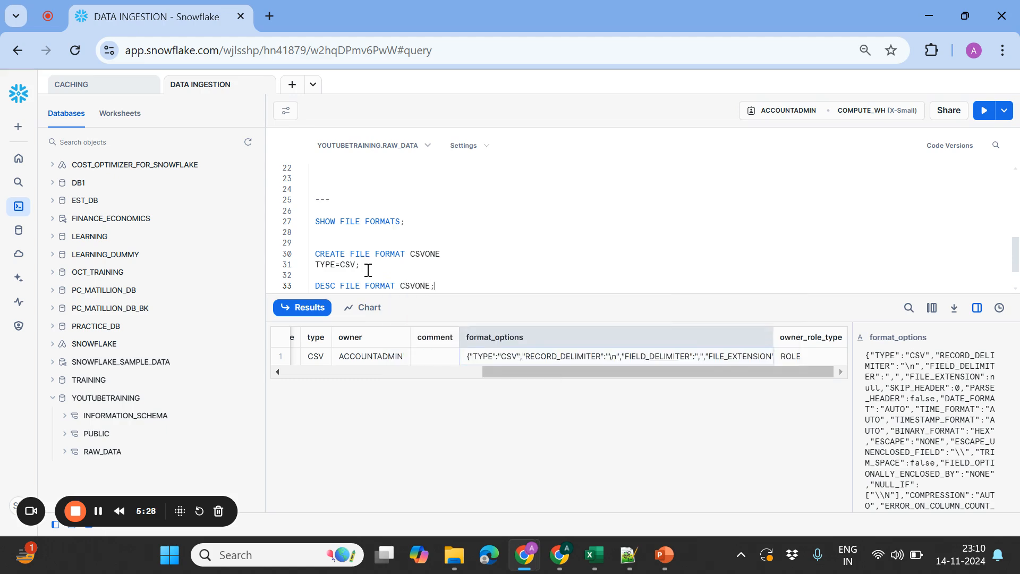
pyautogui.hotkey('ctrl', 'Return')
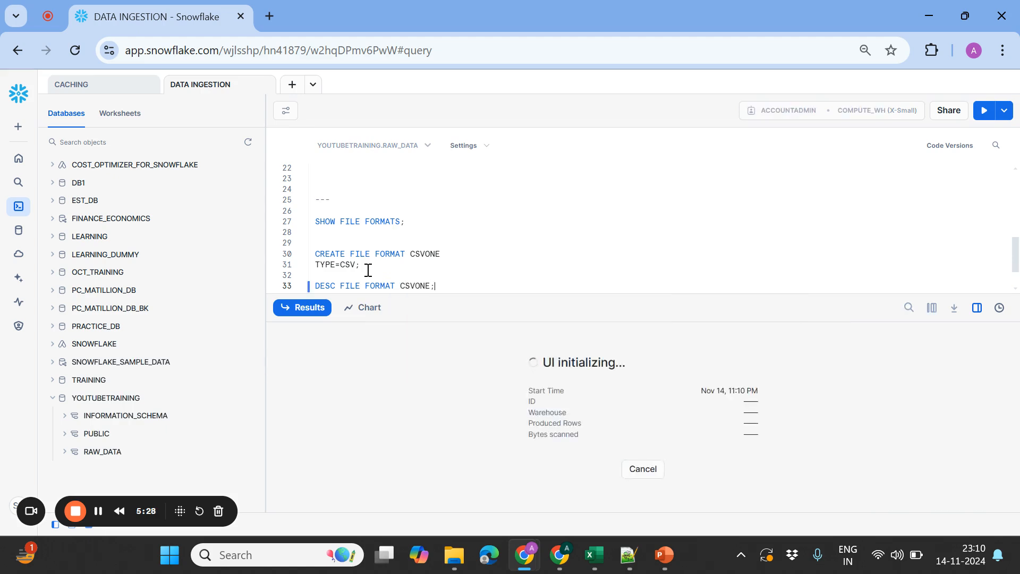
# - Enlarge the results of the DESC query and compare the property_value and property_default columns
pyautogui.moveTo(580, 296); pyautogui.dragTo(567, 166)
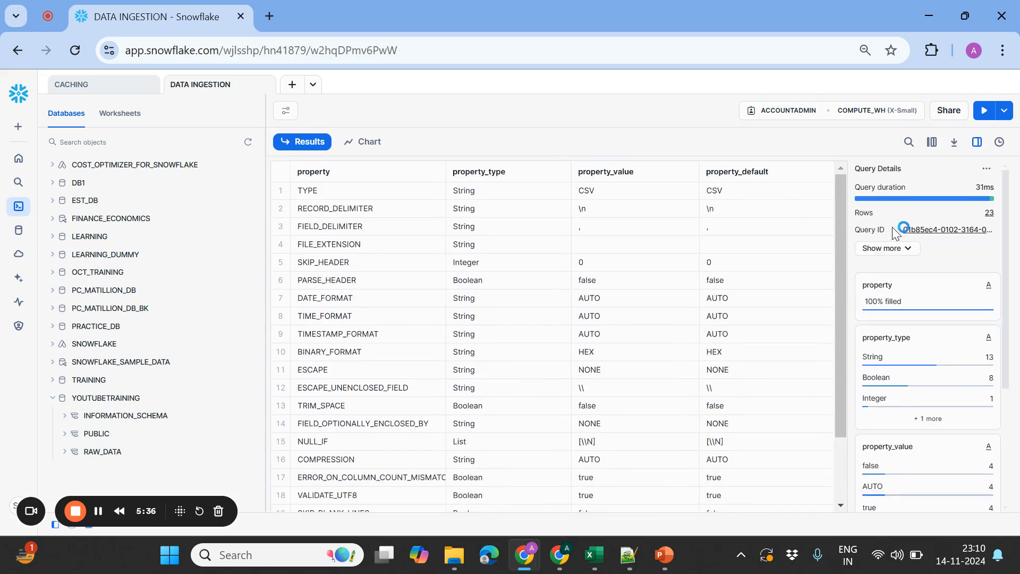
pyautogui.moveTo(840, 202); pyautogui.dragTo(834, 171)
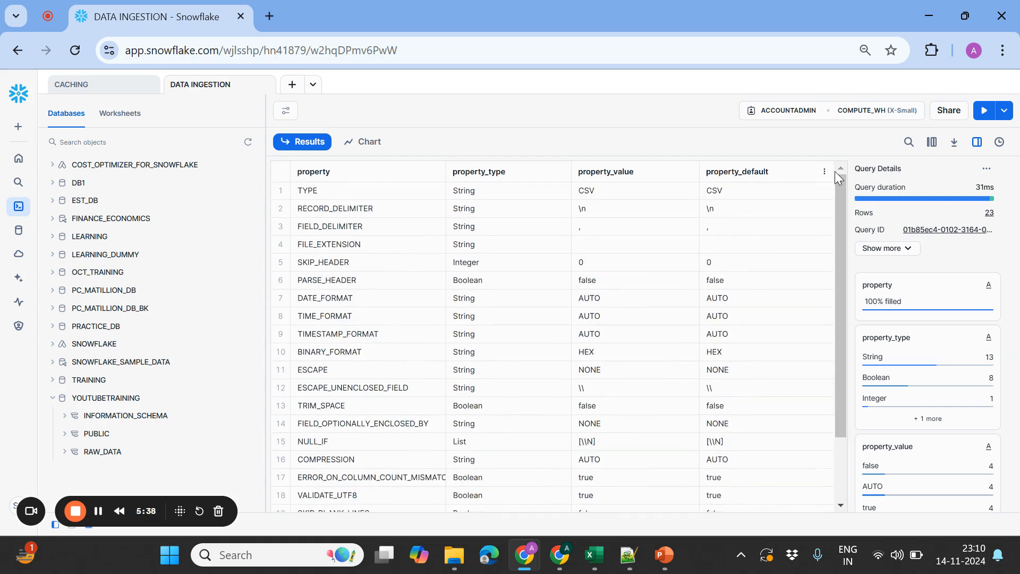
pyautogui.click(606, 191)
pyautogui.click(728, 192)
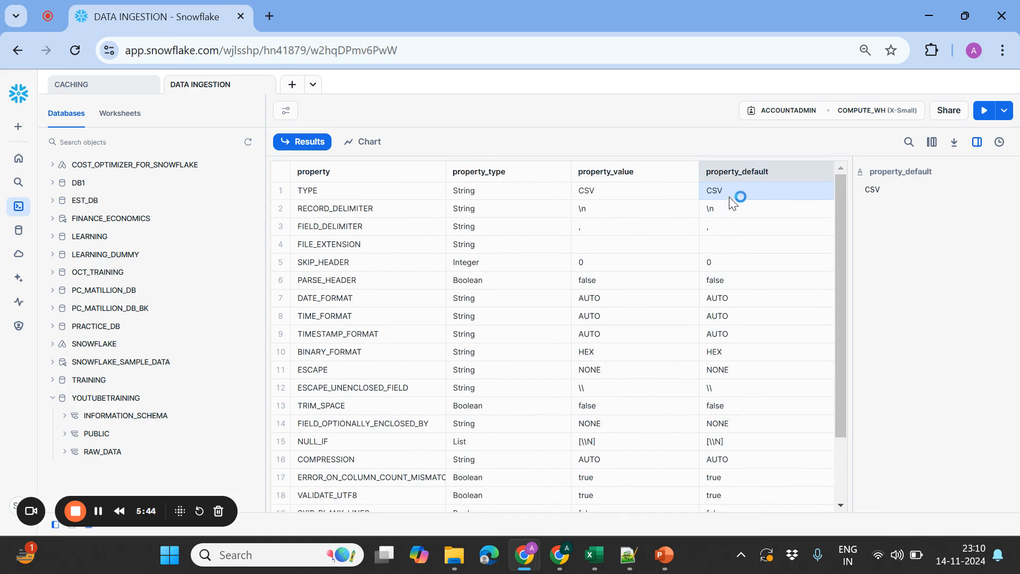
pyautogui.click(603, 183)
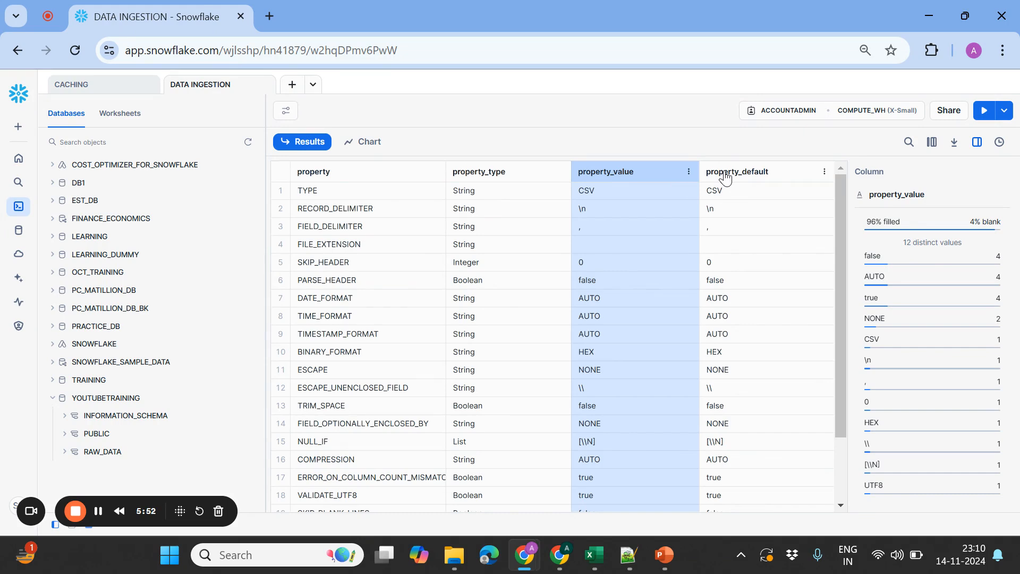
pyautogui.moveTo(840, 189)
pyautogui.mouseDown()
pyautogui.moveTo(841, 318)
pyautogui.moveTo(833, 183)
pyautogui.mouseUp()
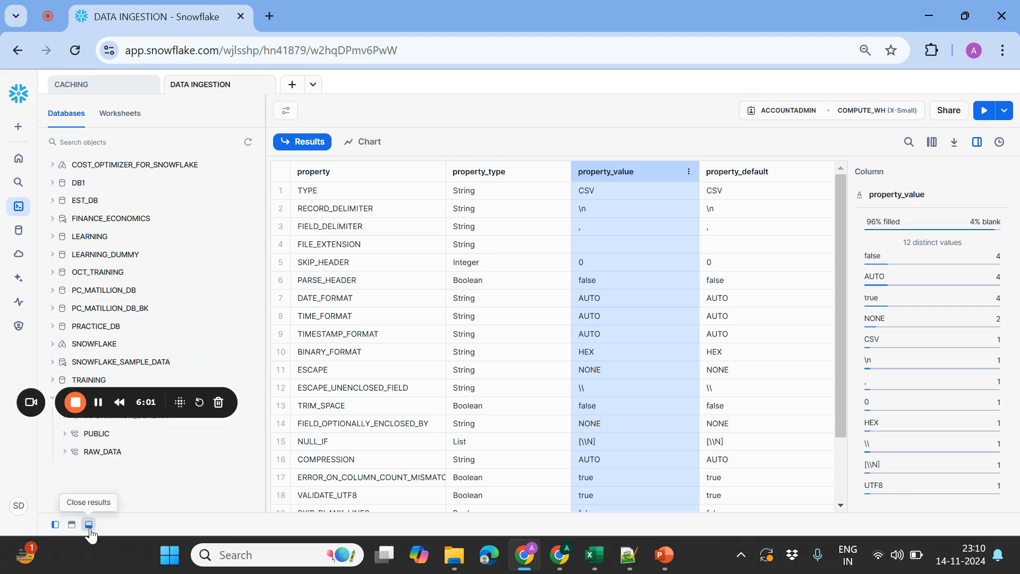
# - Close the query results and change the CSVONE statement to CREATE OR REPLACE FILE FORMAT
pyautogui.click(88, 525)
pyautogui.click(367, 442)
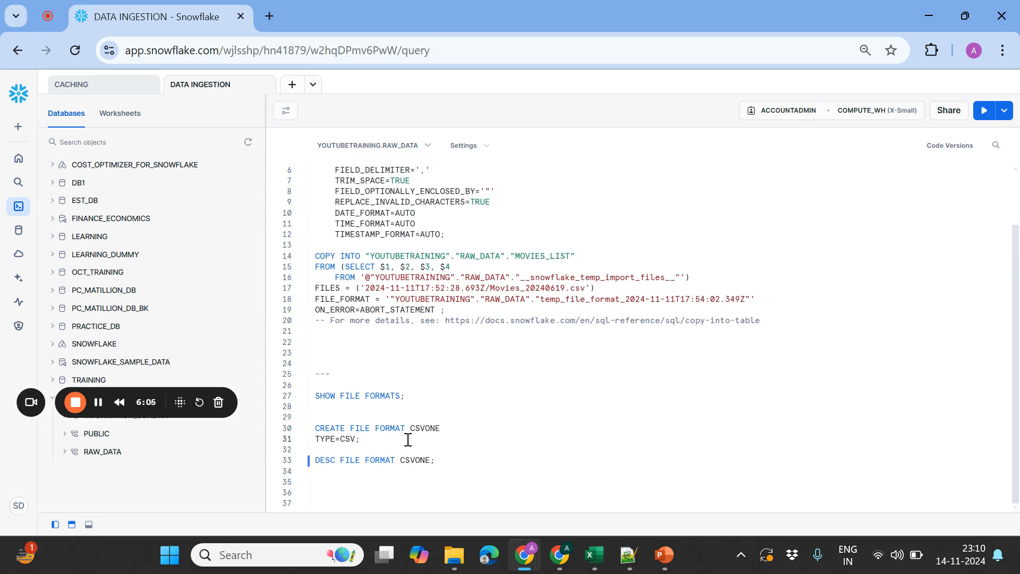
pyautogui.press('Return')
pyautogui.click(348, 428)
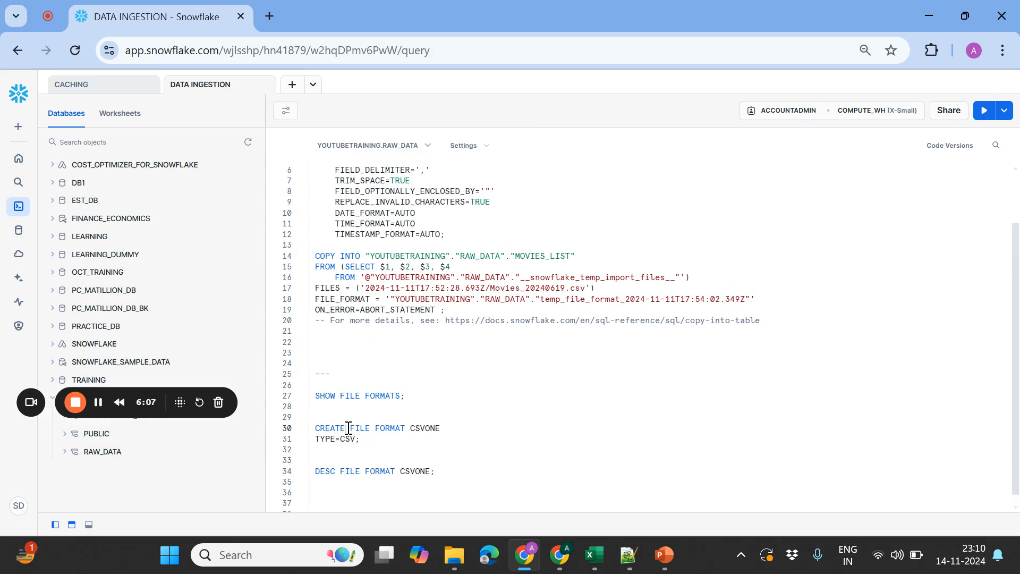
pyautogui.write('OR REPLACE')
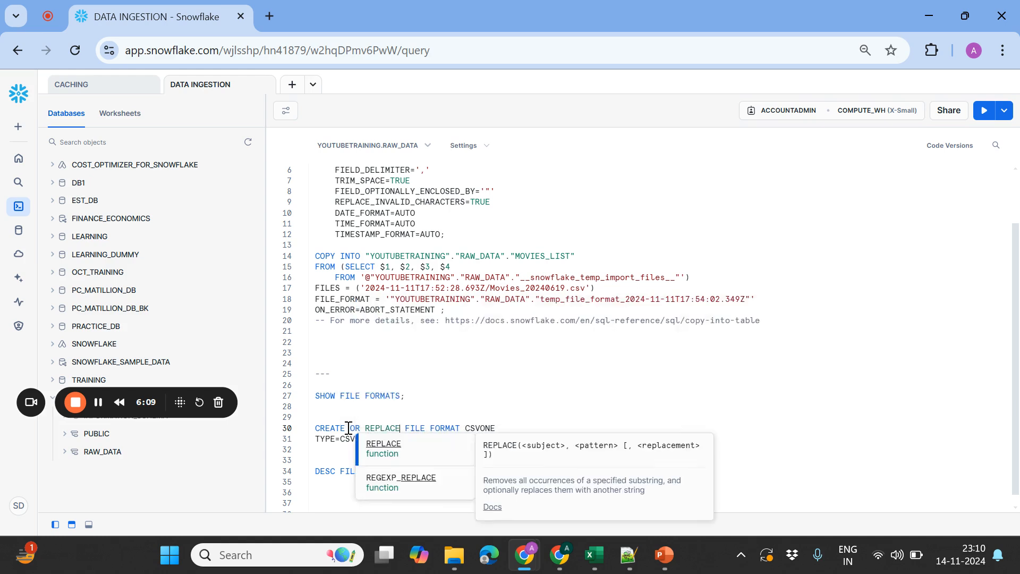
pyautogui.click(390, 415)
# - Remove the semicolon after TYPE=CSV and add SKIP_HEADER=1 on the line below it
pyautogui.click(370, 442)
pyautogui.press('BackSpace')
pyautogui.press('Return')
pyautogui.write('SKIP_HEADER=1')
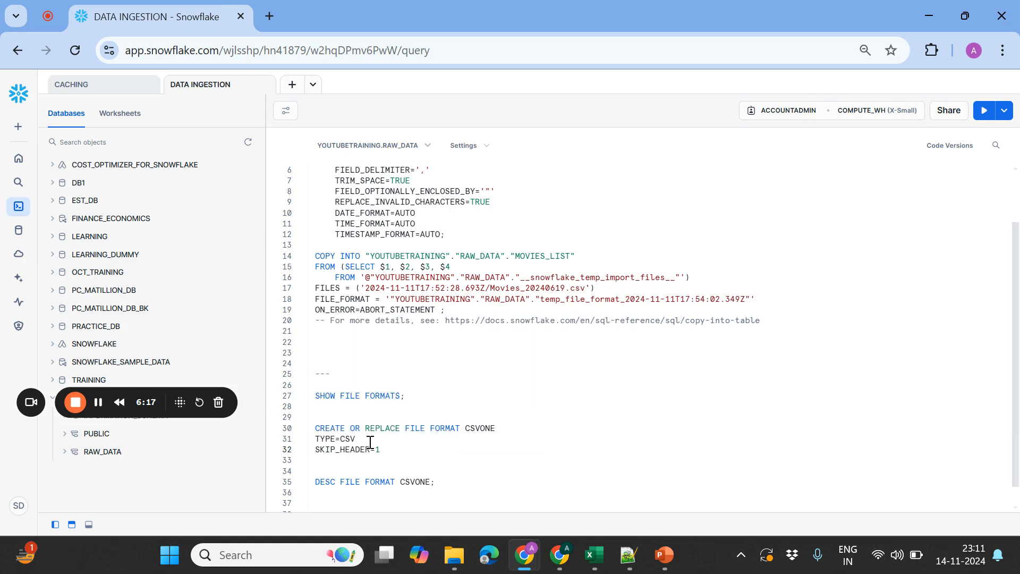
pyautogui.press('Return')
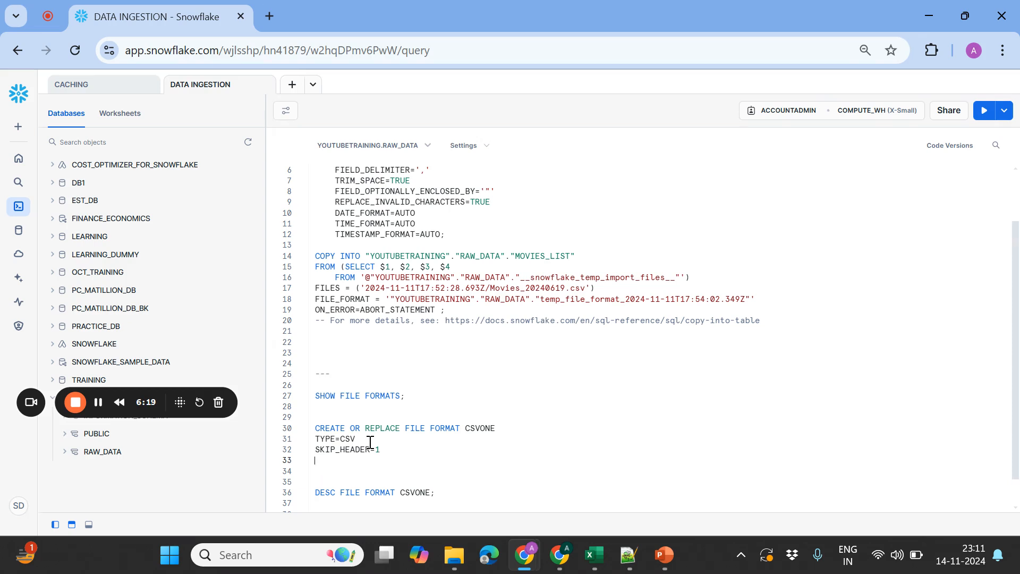
# - Add the options FIELD_DELIMITER=',' and RECORD_DELIMITER='\n' on separate lines of the CSVONE statement
pyautogui.write("FIELD_DELIMITER=','")
pyautogui.press('Return')
pyautogui.write('RE')
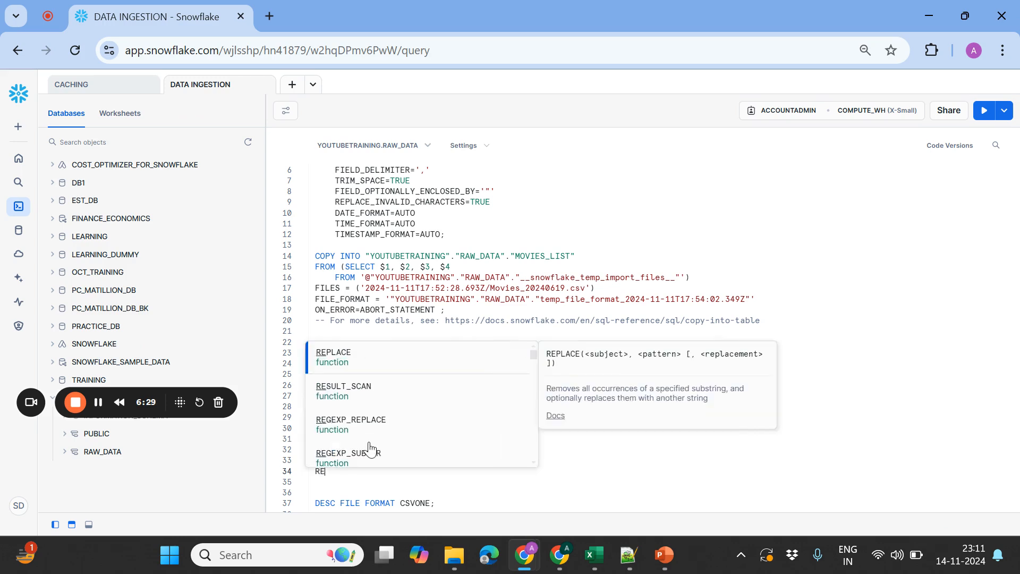
pyautogui.write('CORD_DELIMITER=')
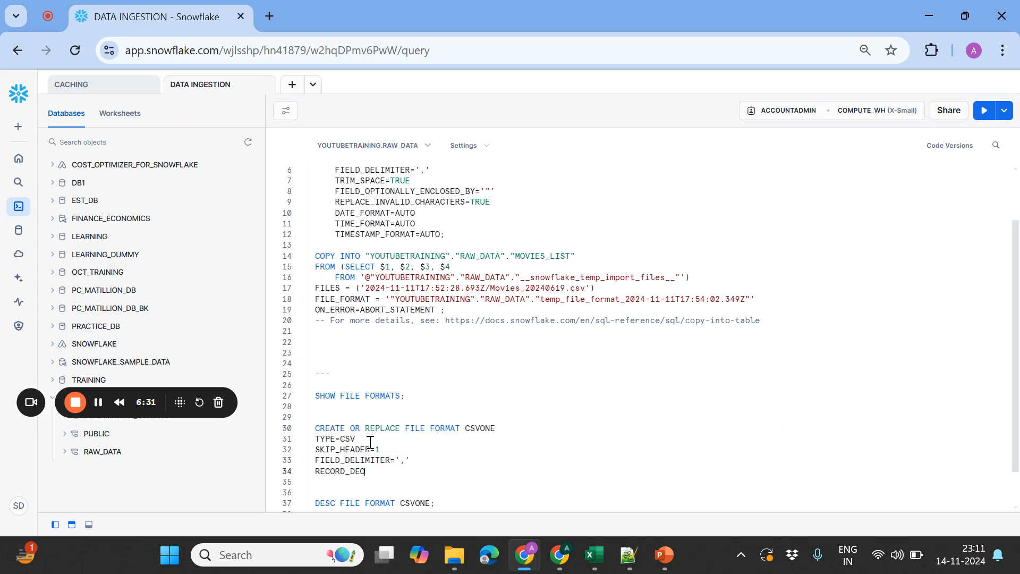
pyautogui.write("'\\n")
pyautogui.press('Return')
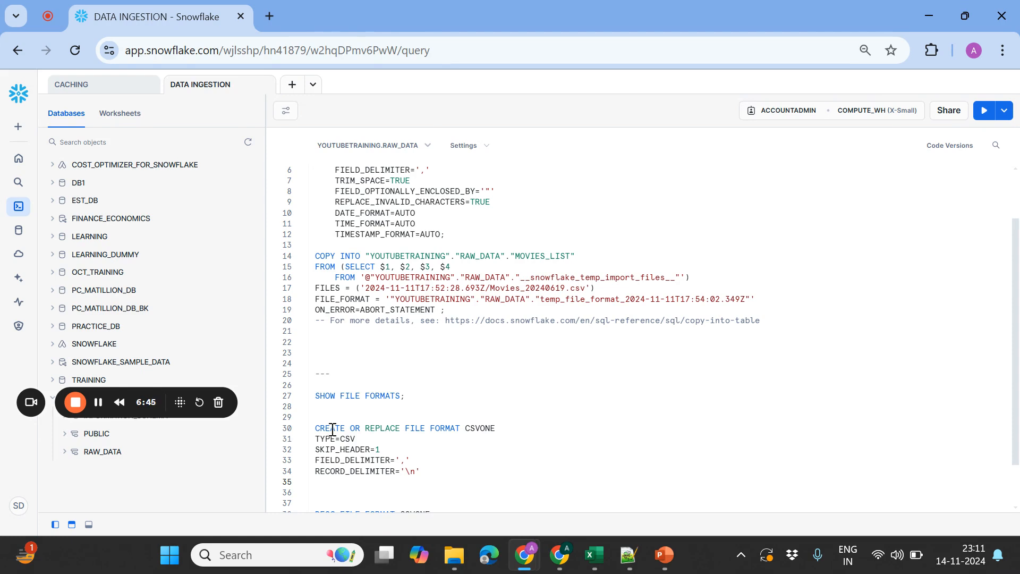
# - Terminate the CREATE OR REPLACE FILE FORMAT CSVONE statement with a semicolon after RECORD_DELIMITER='\n' and run it
pyautogui.moveTo(137, 393); pyautogui.dragTo(853, 76)
pyautogui.click(429, 472)
pyautogui.press('Return')
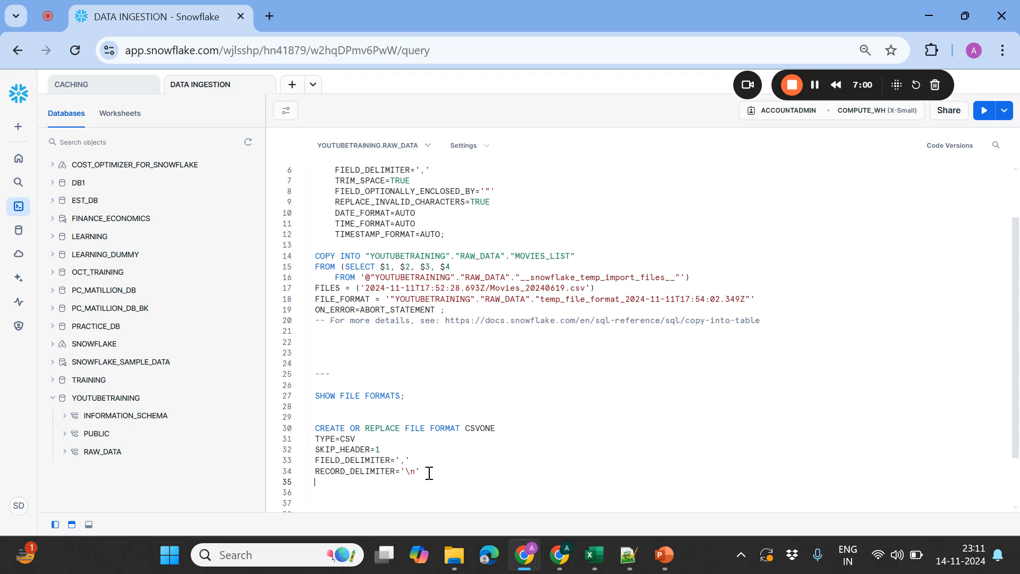
pyautogui.click(429, 472)
pyautogui.hotkey('ctrl', 'Return')
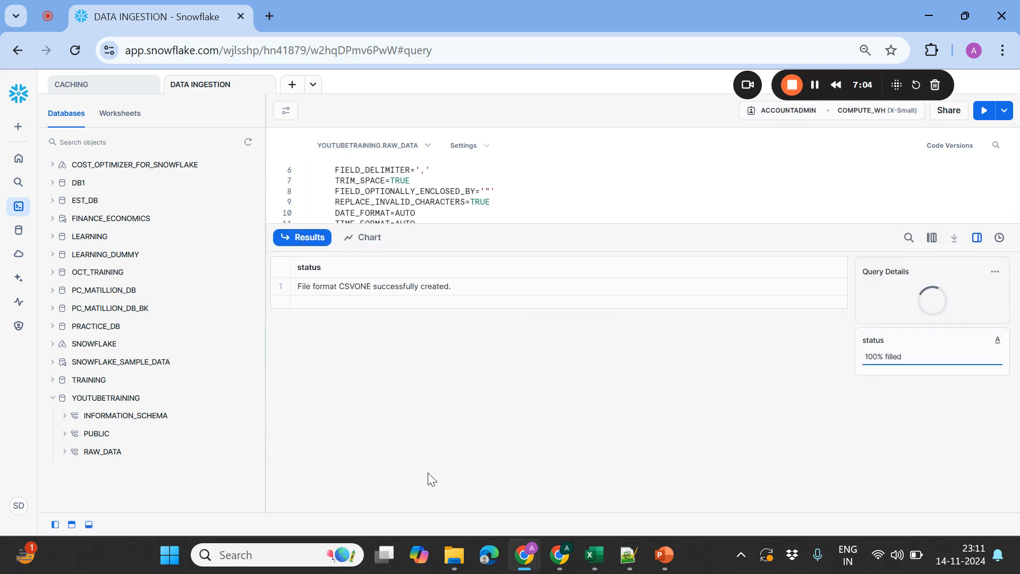
# - Run the DESC FILE FORMAT CSVONE query again
pyautogui.moveTo(564, 228); pyautogui.dragTo(476, 354)
pyautogui.scroll(-3, 461, 349)
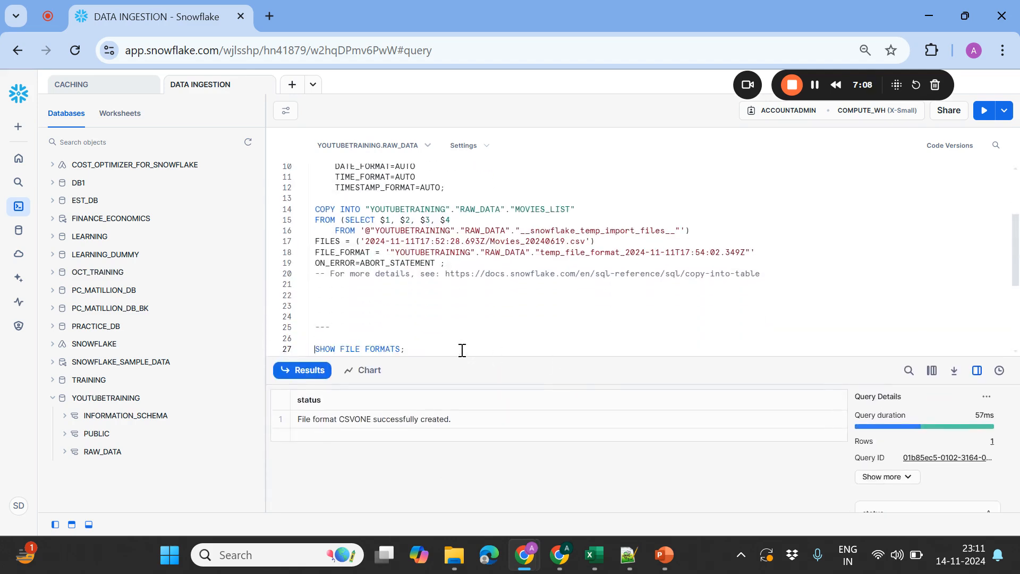
pyautogui.scroll(-5, 462, 351)
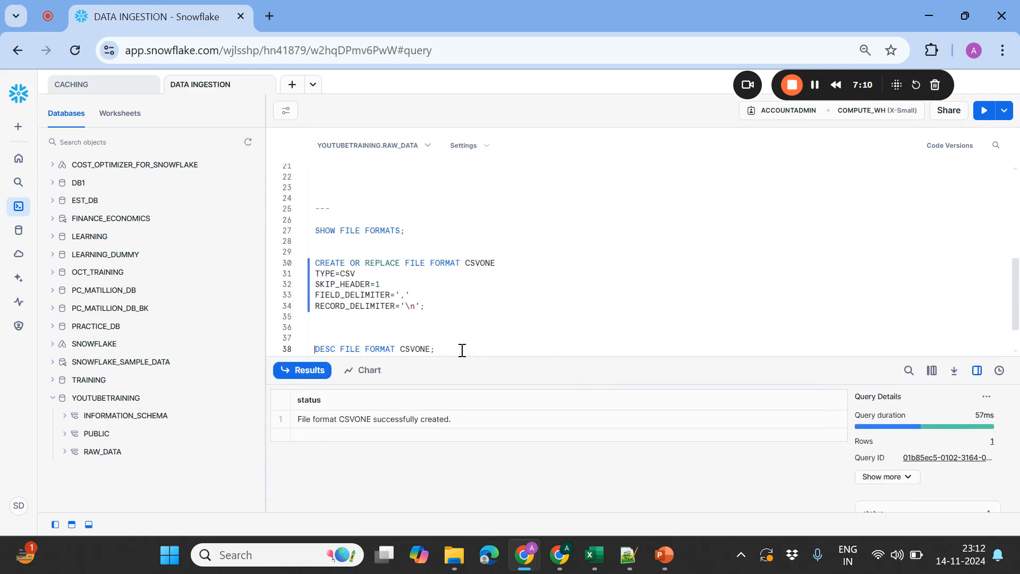
pyautogui.click(462, 350)
pyautogui.click(342, 317)
pyautogui.hotkey('ctrl', 'Return')
# - Compare the property_value and property_default entries in the DESC results, especially for SKIP_HEADER
pyautogui.moveTo(587, 357); pyautogui.dragTo(571, 252)
pyautogui.moveTo(596, 383); pyautogui.dragTo(591, 320)
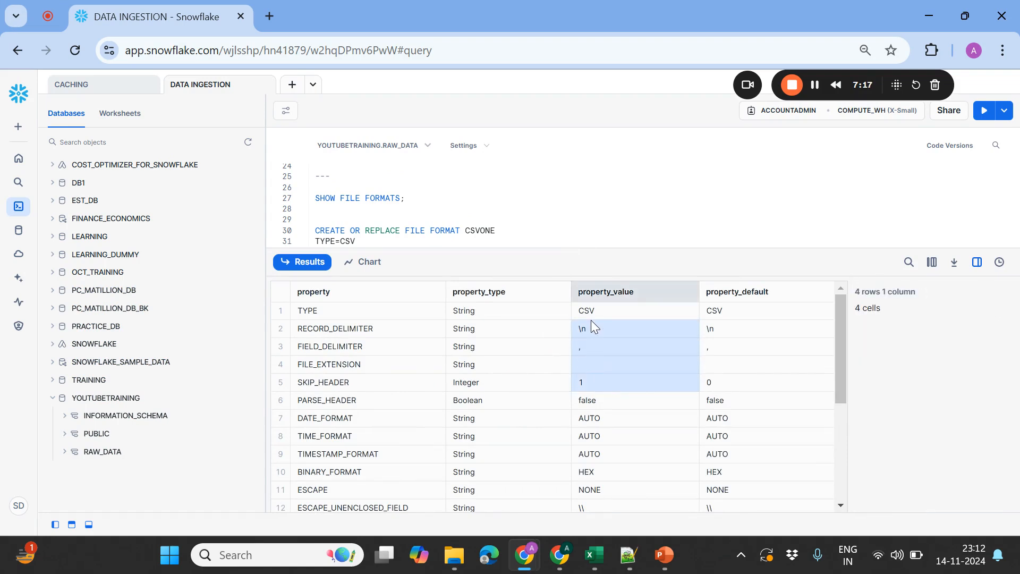
pyautogui.click(711, 382)
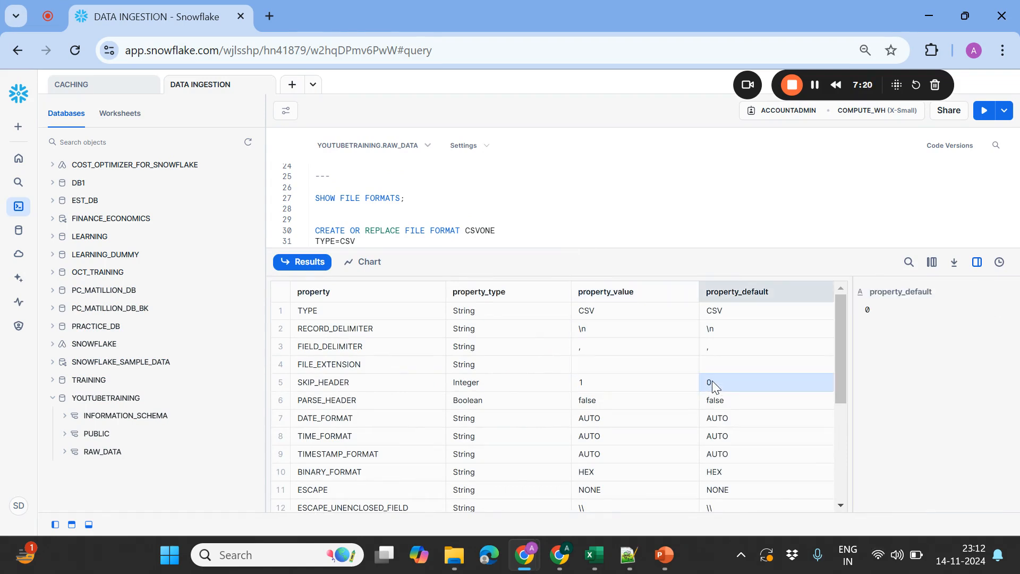
pyautogui.moveTo(558, 249); pyautogui.dragTo(554, 408)
# - Switch to the empload workbook in Excel and examine its header columns from Empid to LOAD_TIME
pyautogui.moveTo(594, 555)
pyautogui.click(610, 478)
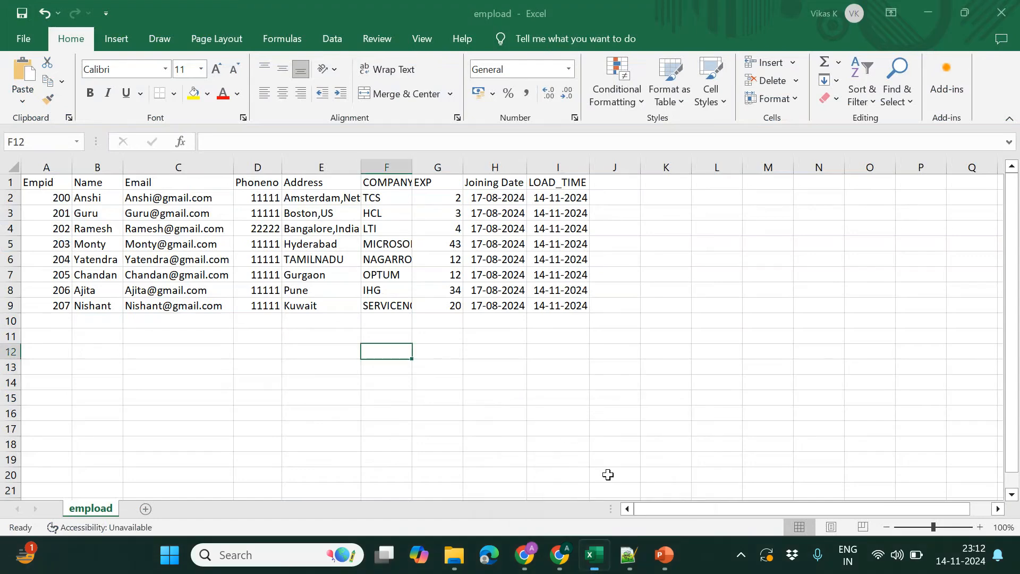
pyautogui.moveTo(35, 187); pyautogui.dragTo(538, 309)
pyautogui.click(443, 349)
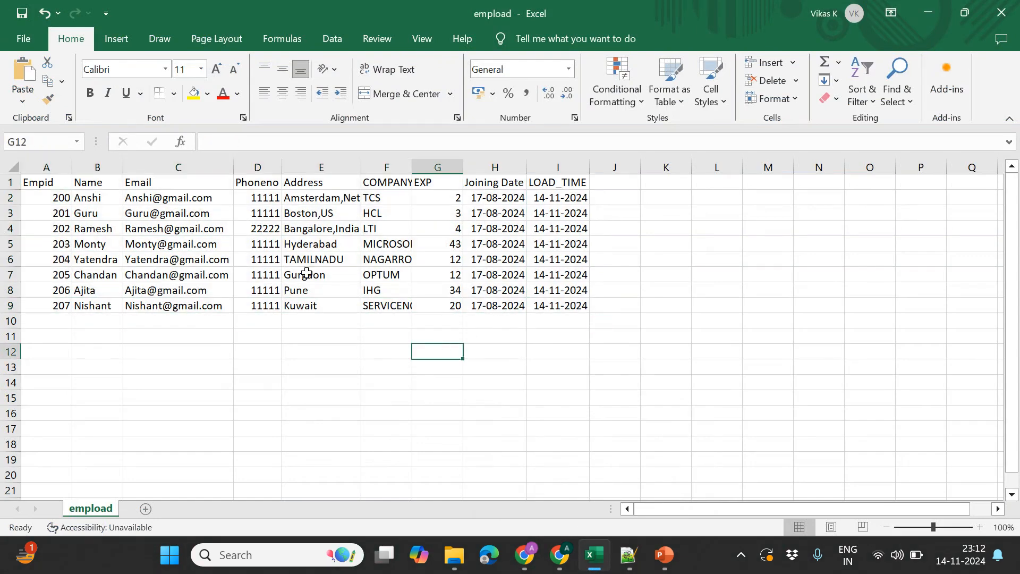
pyautogui.moveTo(31, 184); pyautogui.dragTo(546, 186)
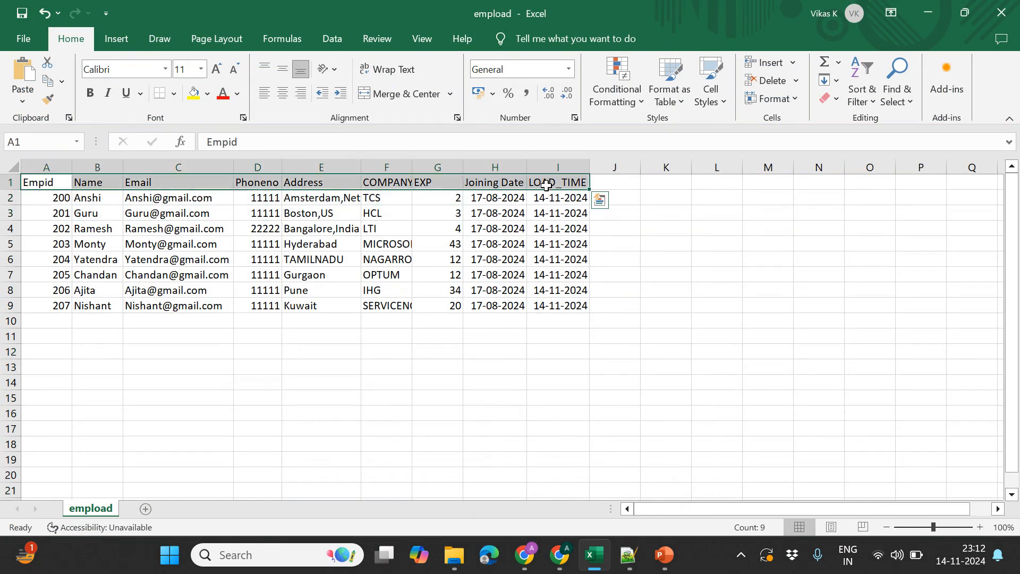
pyautogui.click(520, 185)
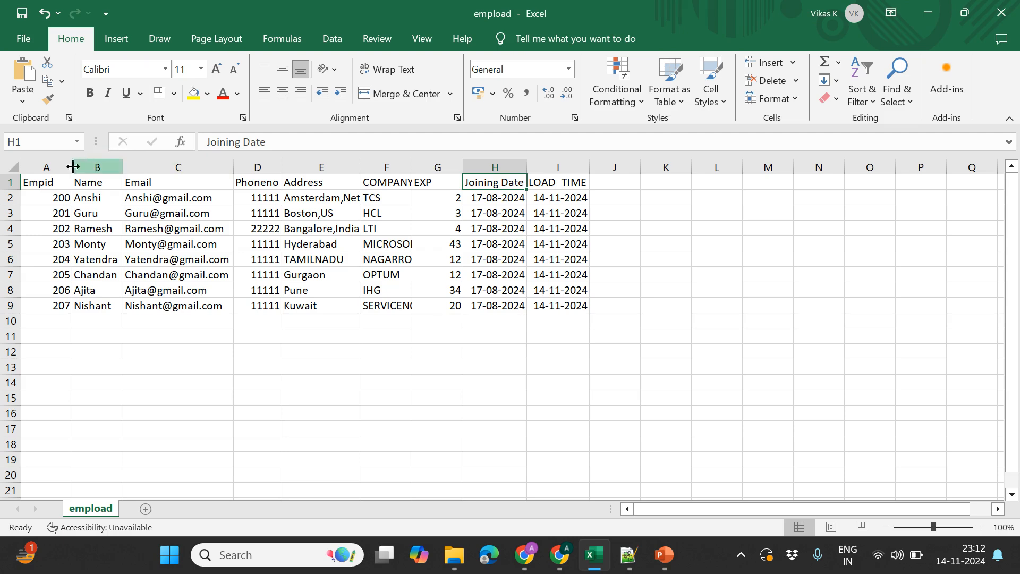
pyautogui.moveTo(44, 181); pyautogui.dragTo(483, 181)
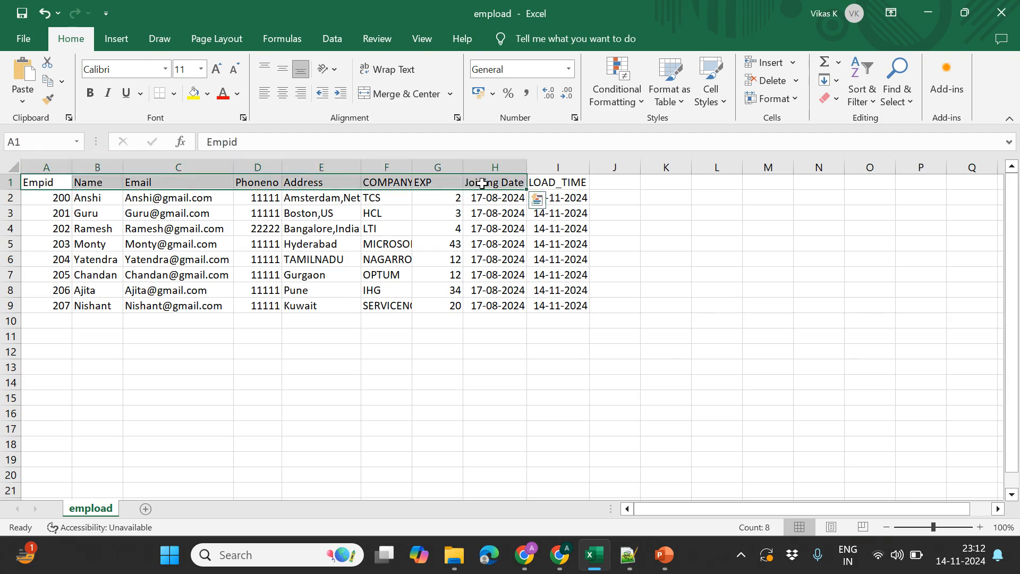
pyautogui.click(576, 183)
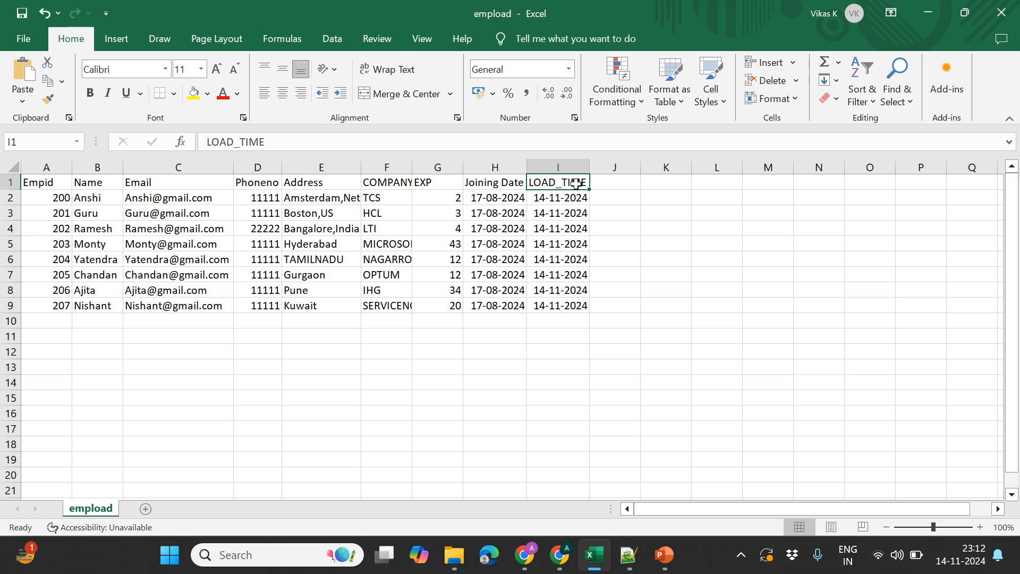
# - Copy the headers Empid through Joining Date (A1:H1) and paste them transposed starting at cell E14
pyautogui.moveTo(56, 183); pyautogui.dragTo(474, 187)
pyautogui.hotkey('ctrl', 'c')
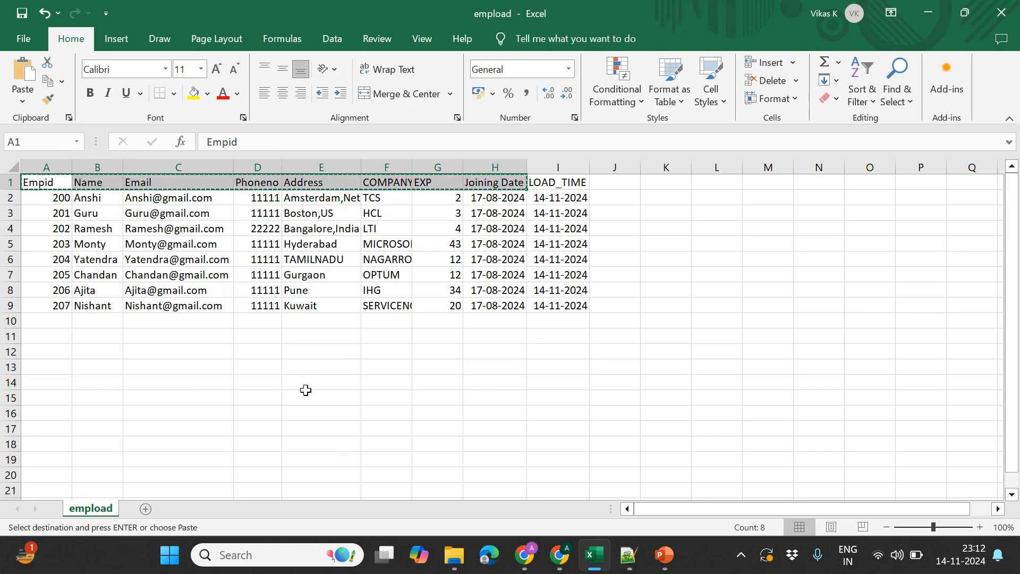
pyautogui.click(297, 381)
pyautogui.rightClick(299, 382)
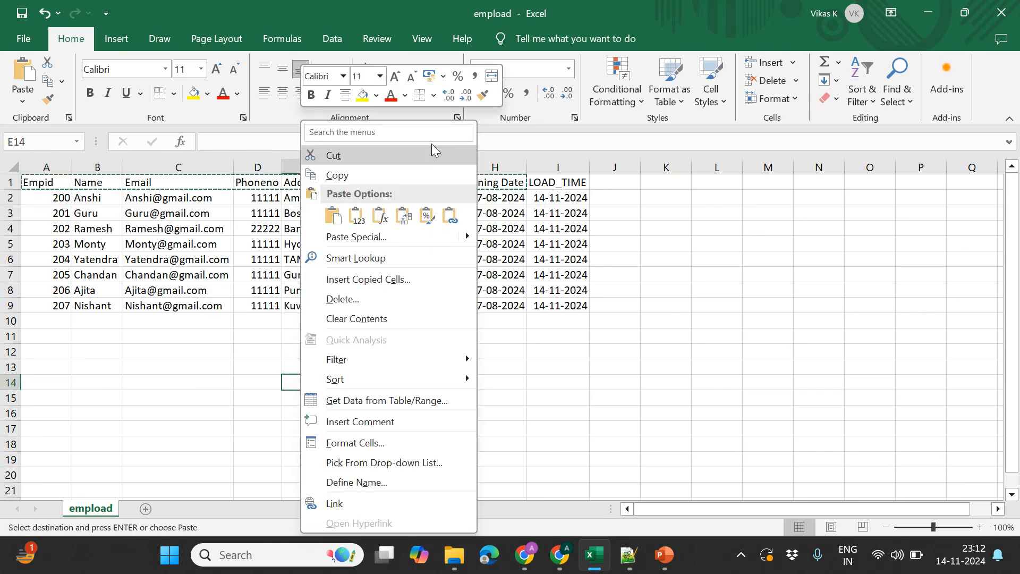
pyautogui.click(404, 217)
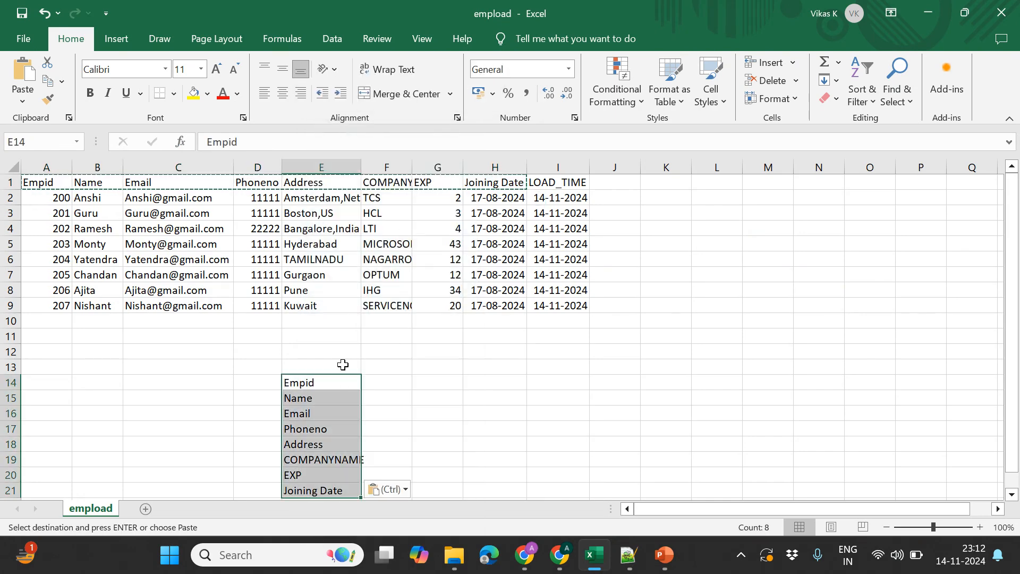
# - Enter the data types Int for Empid and varchar for Name and Email in F14:F16
pyautogui.click(382, 383)
pyautogui.write('Int')
pyautogui.press('Return')
pyautogui.write('varcha')
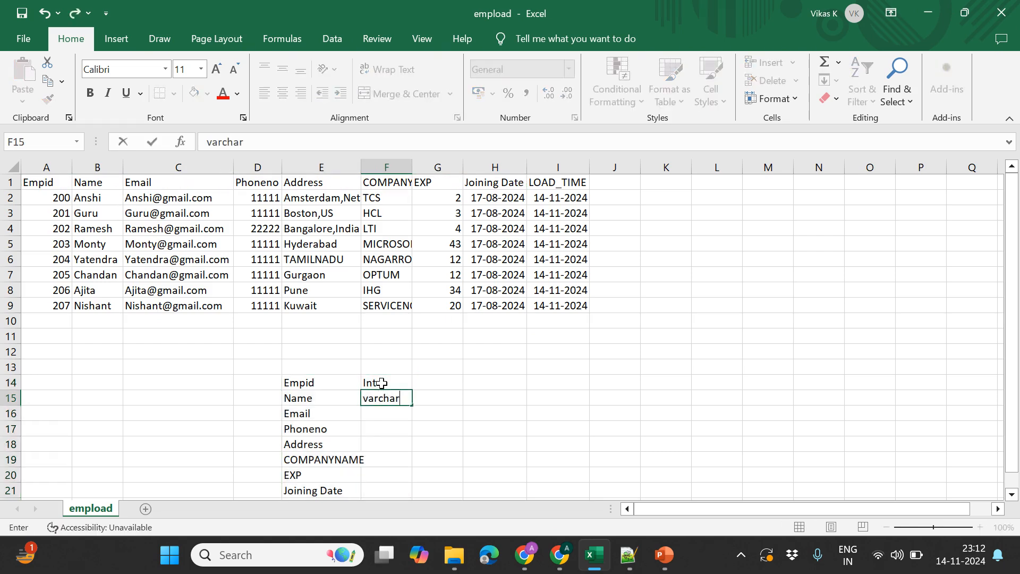
pyautogui.write('r')
pyautogui.hotkey('shift', 'Down')
pyautogui.hotkey('ctrl', 'd')
# - Enter int for Phoneno, varchar for Address and COMPANYNAME, int for EXP and Date for Joining Date in F17:F21
pyautogui.press('Down')
pyautogui.press('Down')
pyautogui.write('int')
pyautogui.press('Return')
pyautogui.write('varchar')
pyautogui.press('Return')
pyautogui.write('varchar')
pyautogui.press('Return')
pyautogui.write('int')
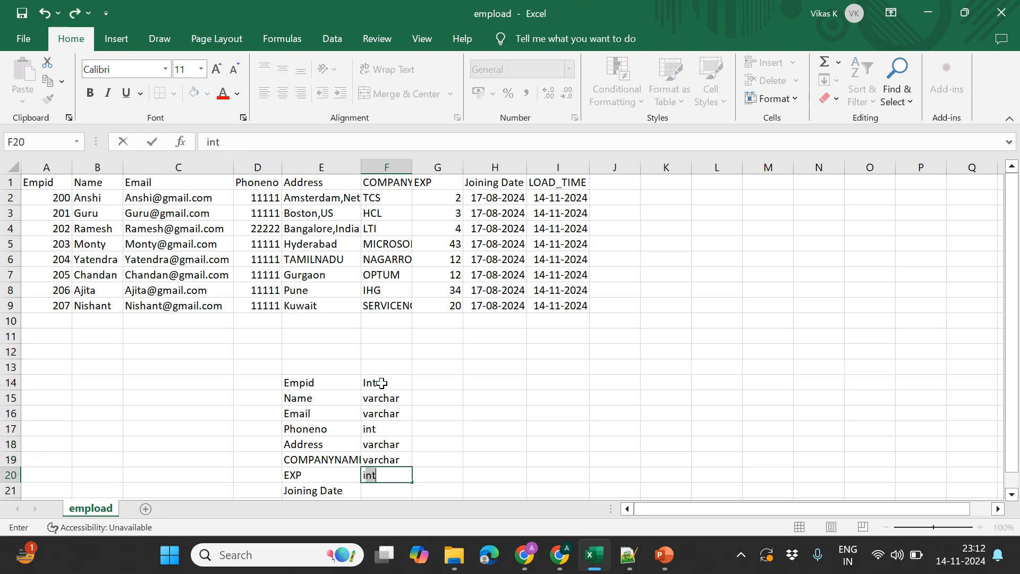
pyautogui.press('Return')
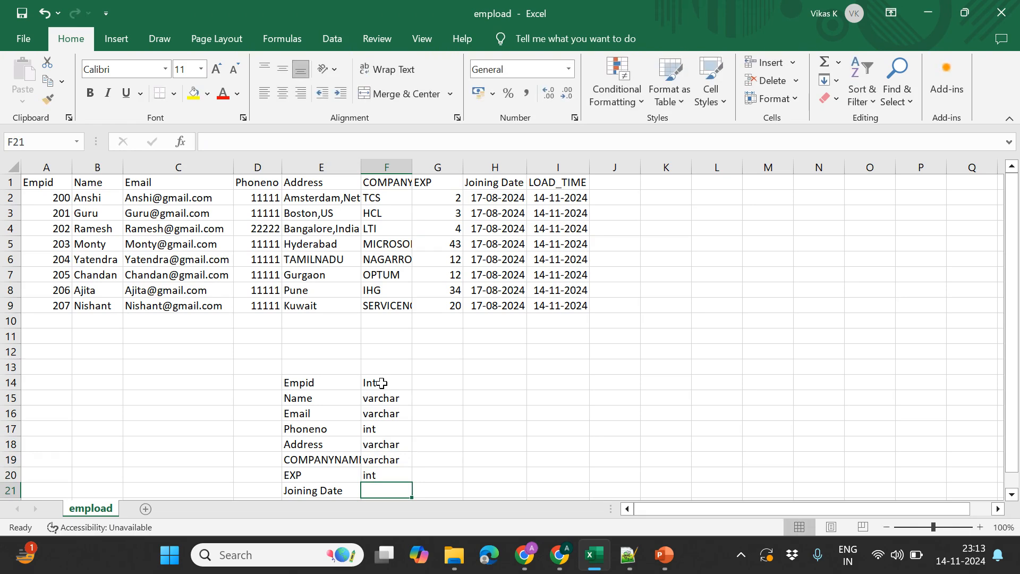
pyautogui.write('Date')
pyautogui.press('Return')
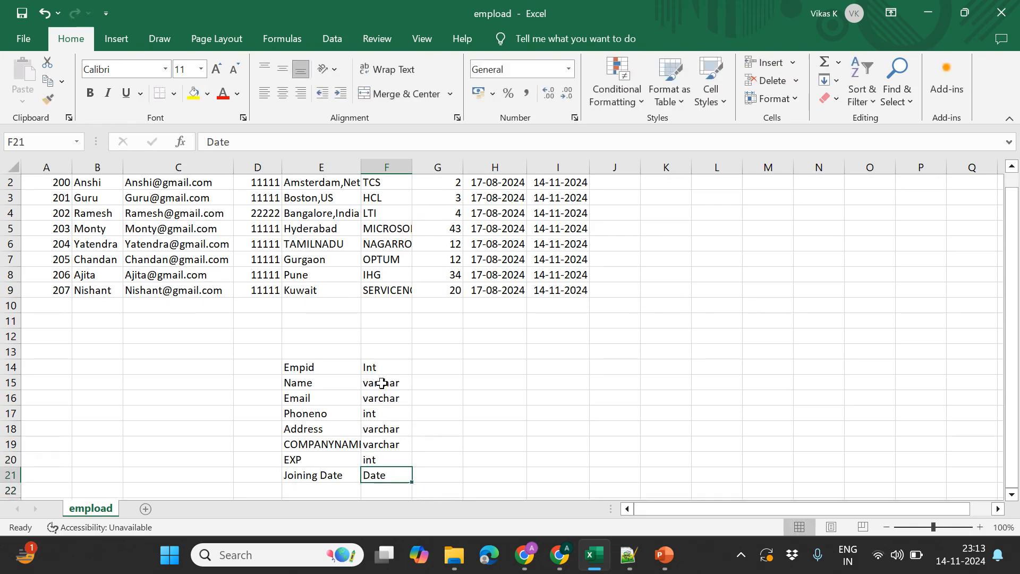
# - Copy the column and data type list E14:F21 into a new CREATE TABLE EMPLOAD ( statement below the DESC query in the Snowflake worksheet
pyautogui.moveTo(300, 369); pyautogui.dragTo(378, 469)
pyautogui.hotkey('ctrl', 'c')
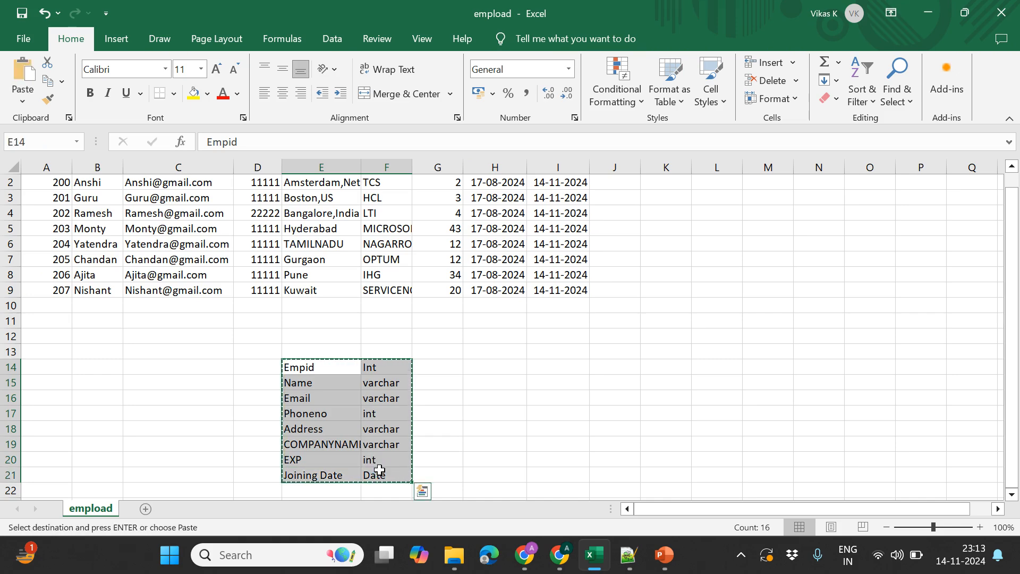
pyautogui.hotkey('alt', 'Tab')
pyautogui.click(344, 366)
pyautogui.press('Return')
pyautogui.write('CREATE ')
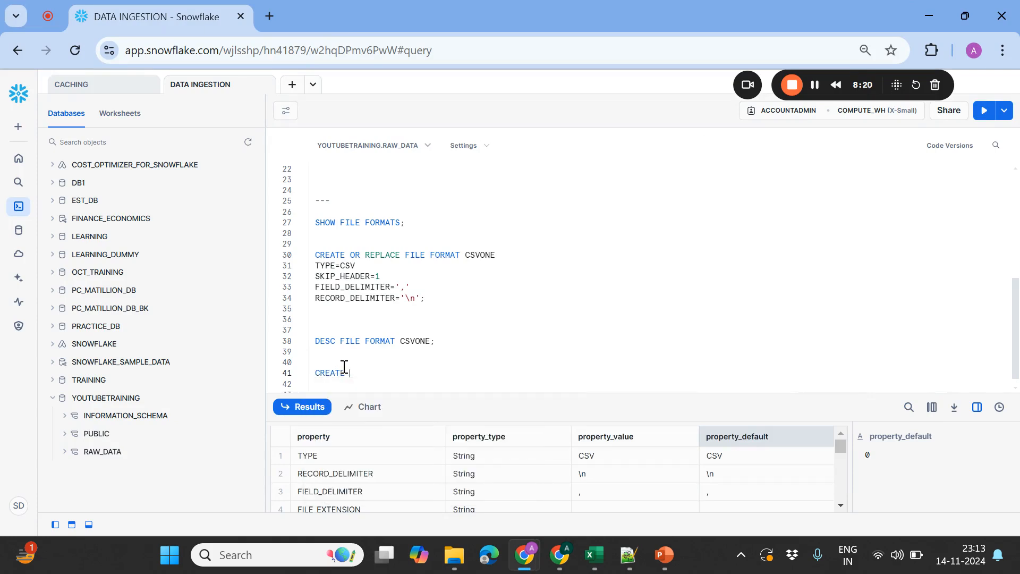
pyautogui.write('TABLE EMPLOAD (')
pyautogui.press('Return')
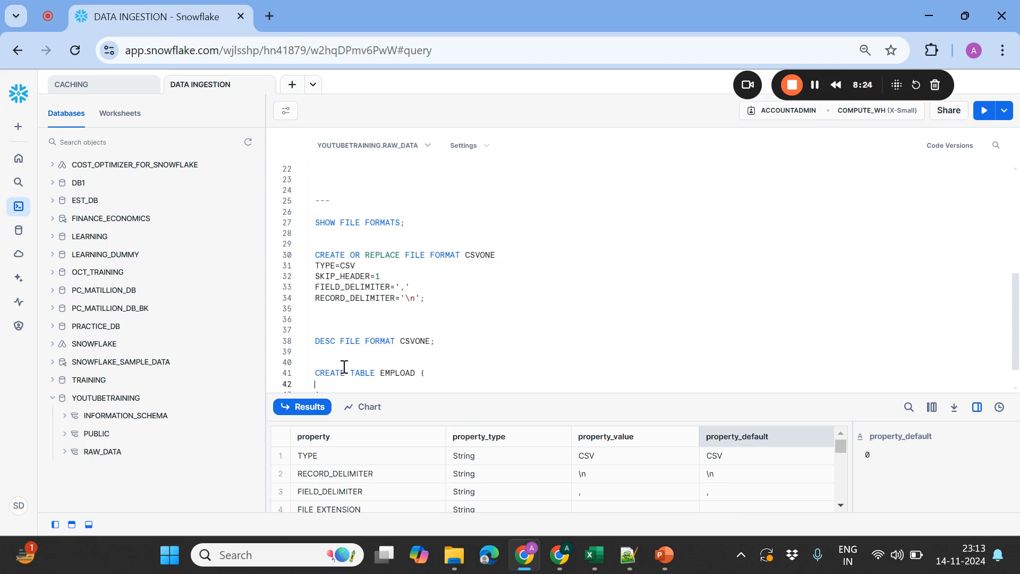
pyautogui.hotkey('ctrl', 'v')
# - Add a leading comma to every column line of the EMPLOAD table definition except Empid
pyautogui.click(316, 374)
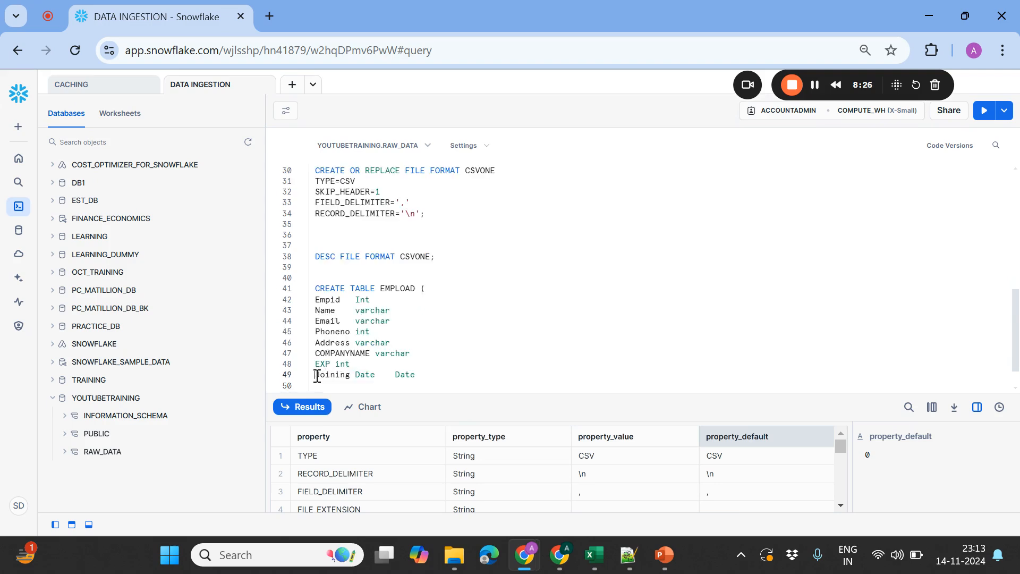
pyautogui.moveTo(315, 375); pyautogui.dragTo(315, 308)
pyautogui.write(',')
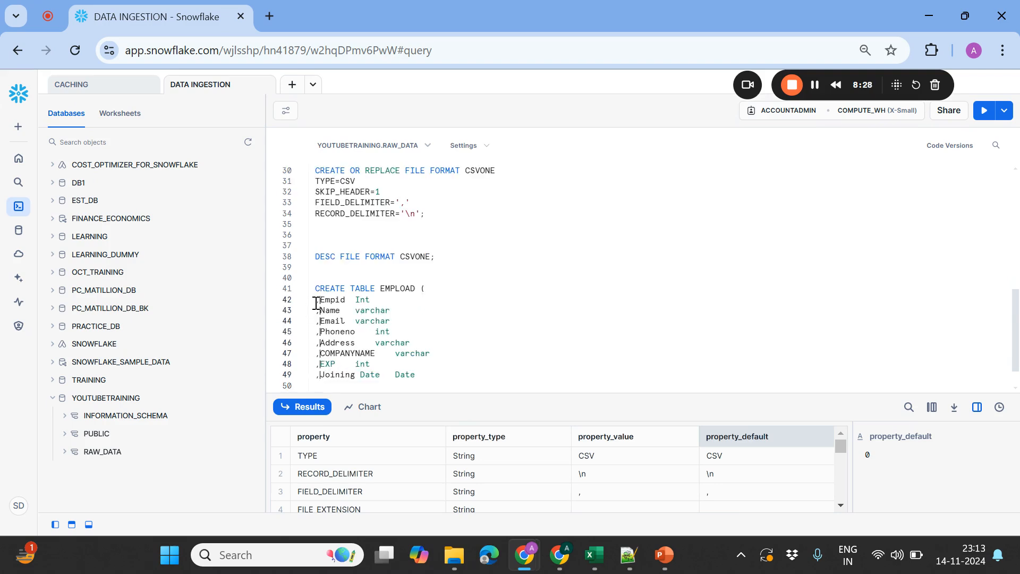
pyautogui.click(321, 302)
pyautogui.press('BackSpace')
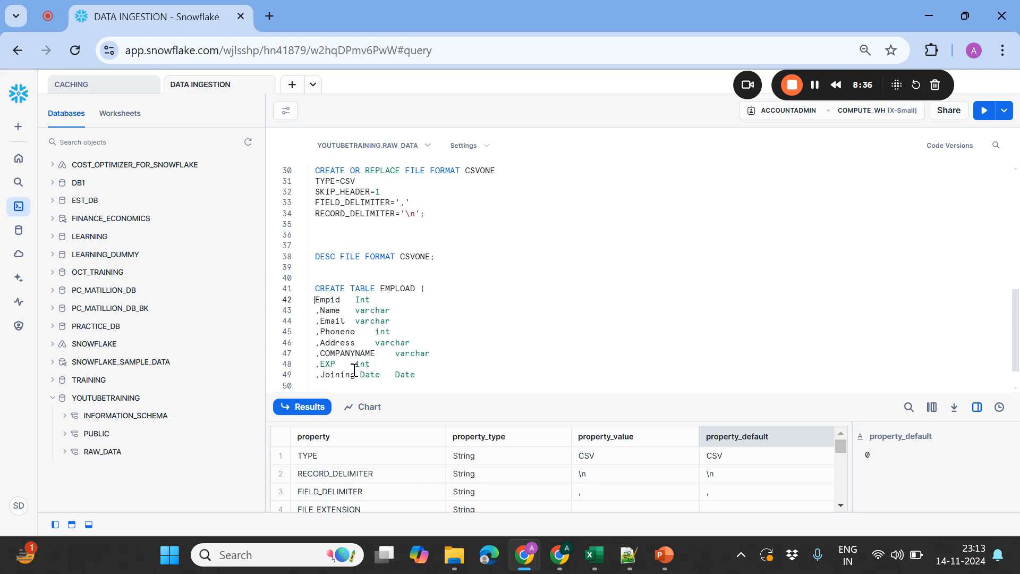
# - Enclose the column name Joining Date in double quotes in the EMPLOAD table definition
pyautogui.click(322, 375)
pyautogui.write('[')
pyautogui.press('BackSpace')
pyautogui.click(328, 375)
pyautogui.press('BackSpace')
pyautogui.keyDown('shift'); pyautogui.click(382, 375); pyautogui.keyUp('shift')
pyautogui.write('"')
pyautogui.click(425, 375)
# - Terminate the CREATE TABLE EMPLOAD statement with a semicolon after the closing parenthesis and run it
pyautogui.click(328, 380)
pyautogui.click(337, 365)
pyautogui.click(323, 384)
pyautogui.press('Down')
pyautogui.hotkey('ctrl', 'Return')
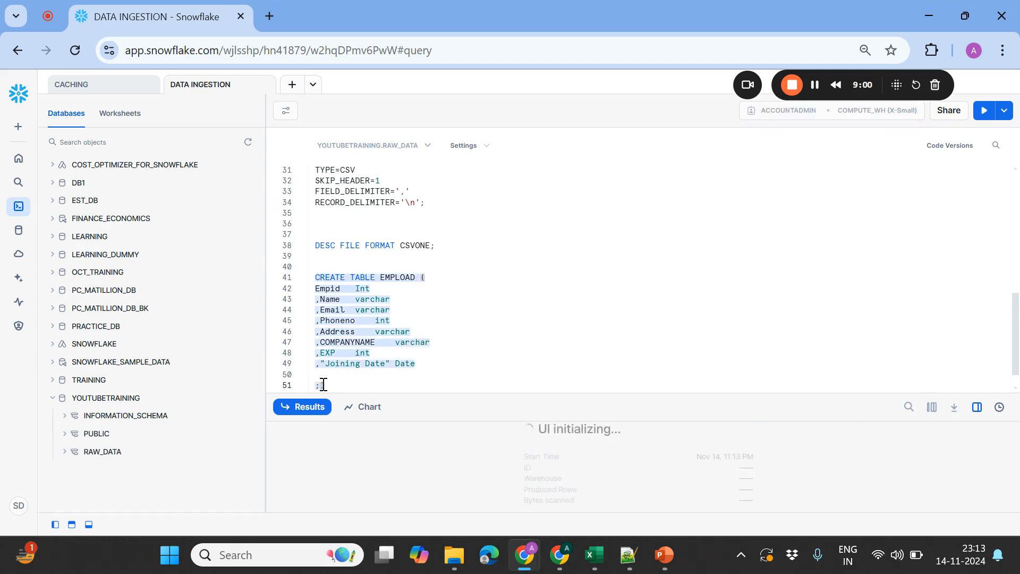
pyautogui.hotkey('ctrl', 'Return')
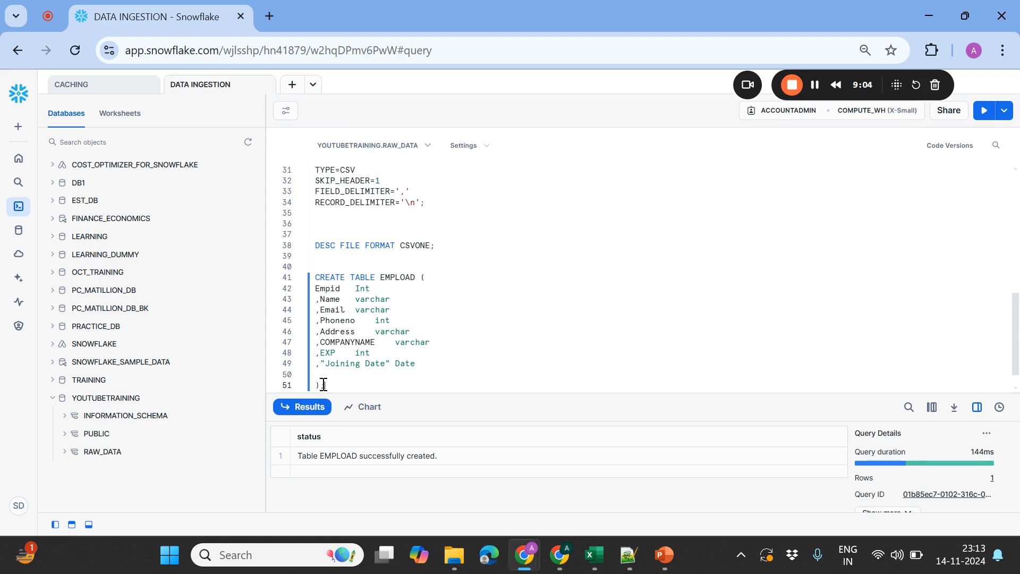
# - Remove the blank line before the closing parenthesis of the CREATE TABLE EMPLOAD statement
pyautogui.click(434, 368)
pyautogui.press('Delete')
pyautogui.click(337, 380)
pyautogui.scroll(5, 586, 276)
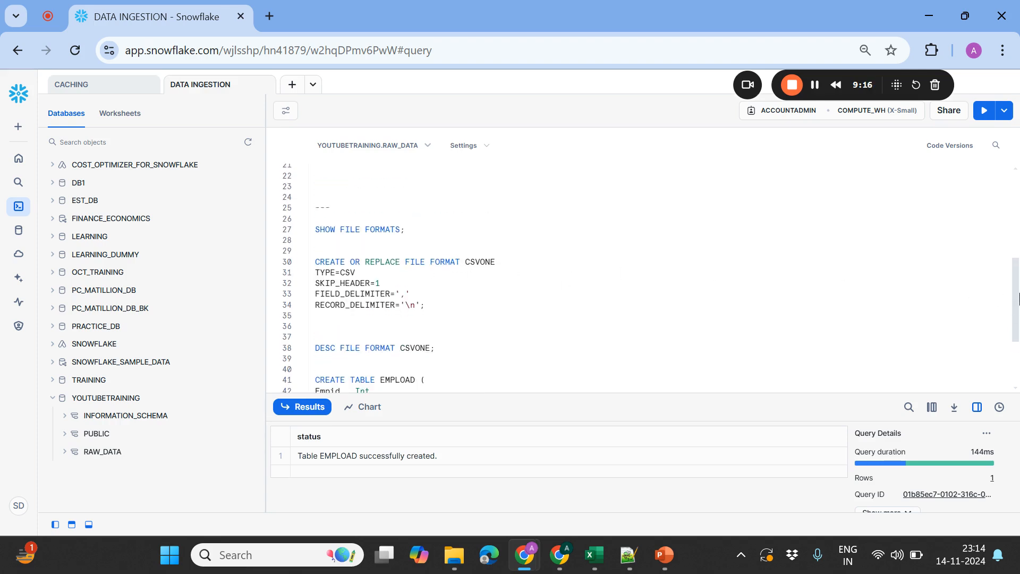
pyautogui.moveTo(1016, 295); pyautogui.dragTo(1015, 338)
# - Add the comment "--- Step 1 we create file format" below the CREATE TABLE EMPLOAD statement
pyautogui.click(335, 370)
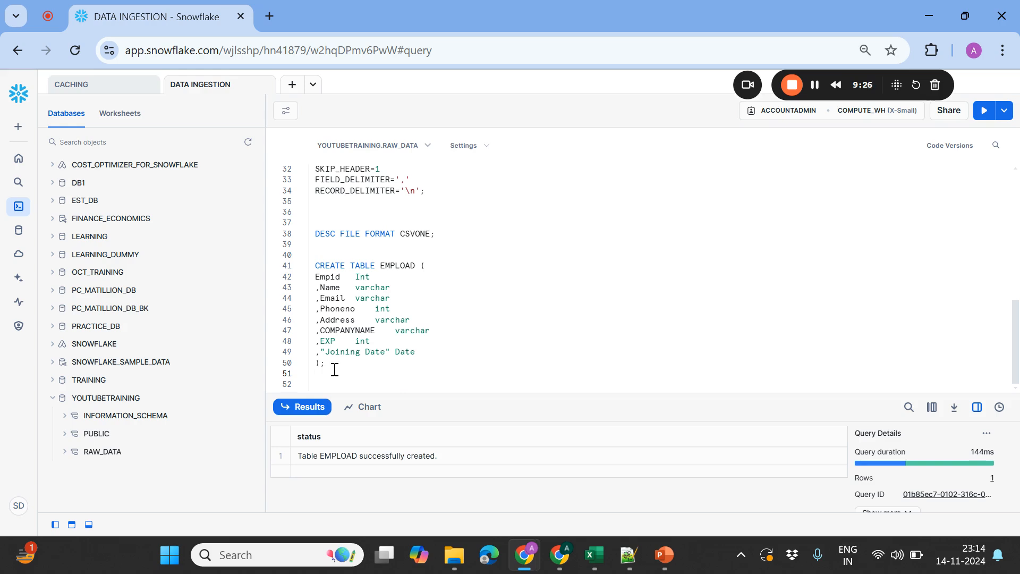
pyautogui.press('Return')
pyautogui.press('Return')
pyautogui.write('--- Step 1 l')
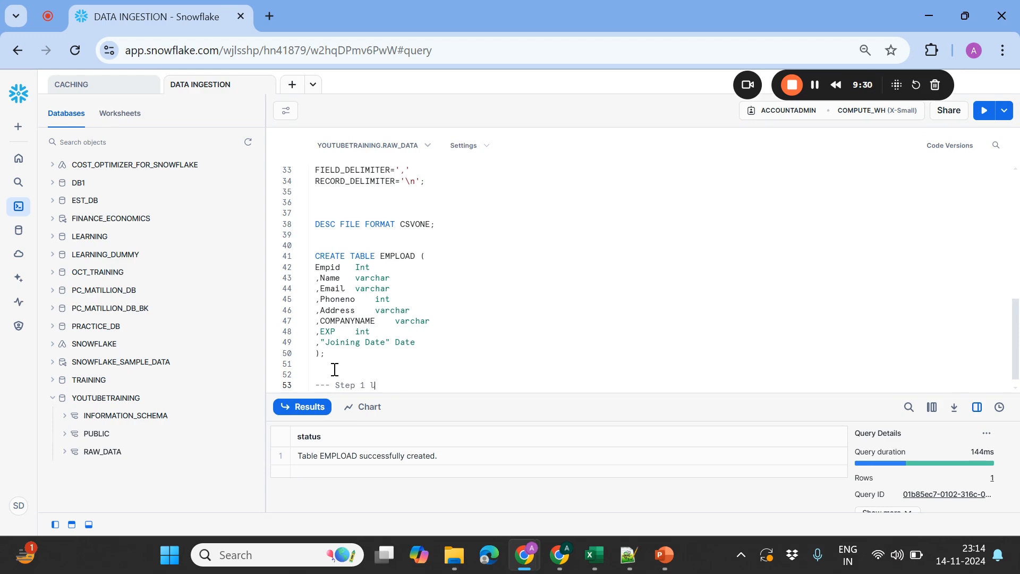
pyautogui.write('owe create file format')
# - Add the comment lines "--Step 2 we create table" and "-- step 3 load file using UI" under the first comment
pyautogui.press('Return')
pyautogui.write('--Step 2 we create tsa')
pyautogui.press('BackSpace')
pyautogui.press('BackSpace')
pyautogui.write('able')
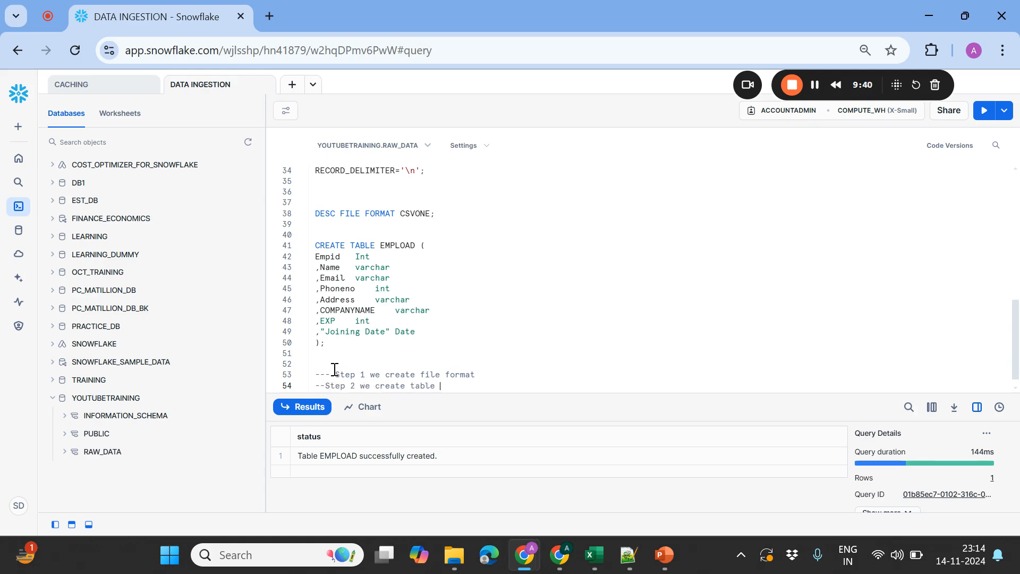
pyautogui.press('Return')
pyautogui.write('-- step 3 load file using UI')
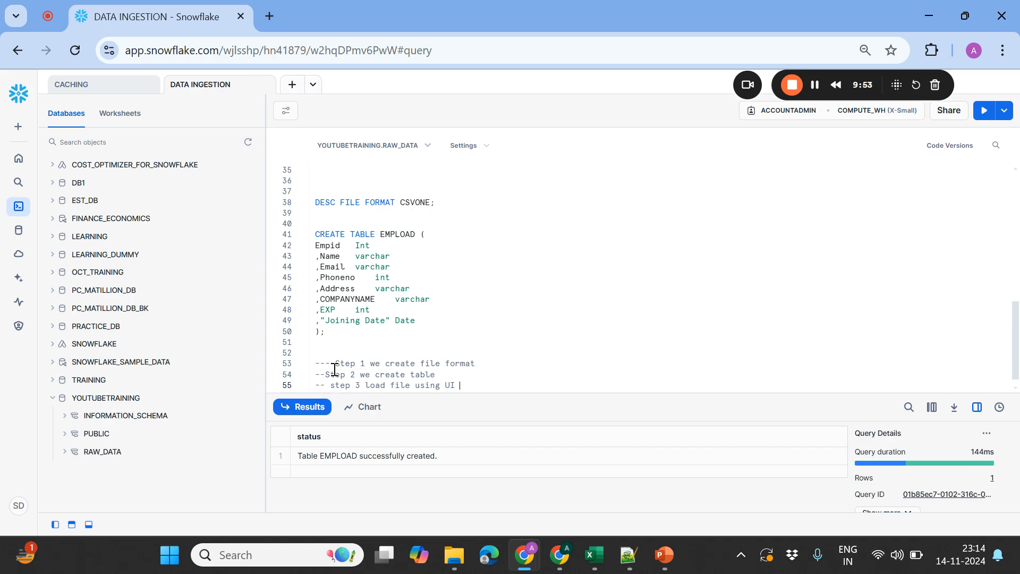
# - Insert two new lines below the step 3 comment
pyautogui.moveTo(440, 374); pyautogui.dragTo(321, 363)
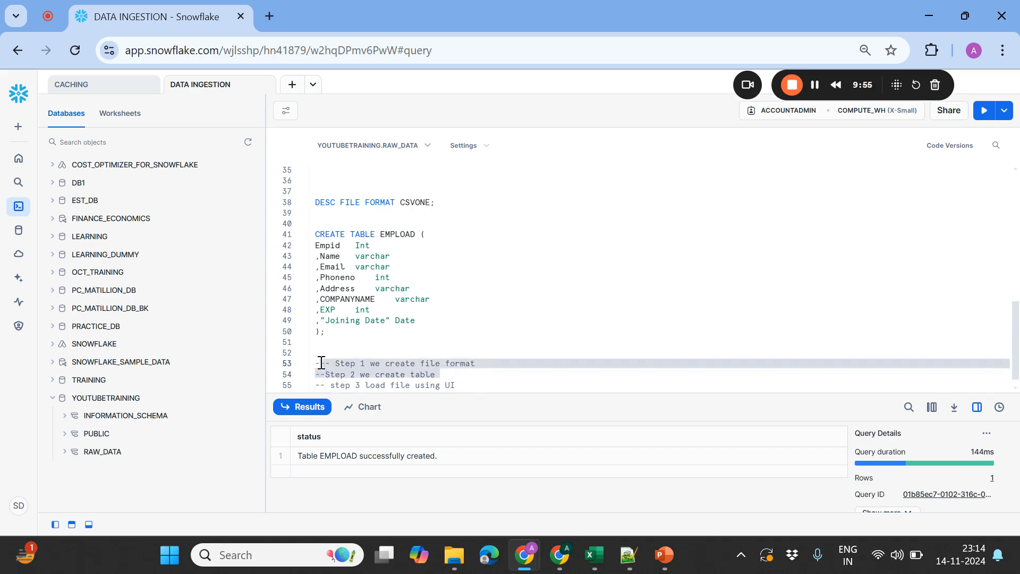
pyautogui.click(460, 386)
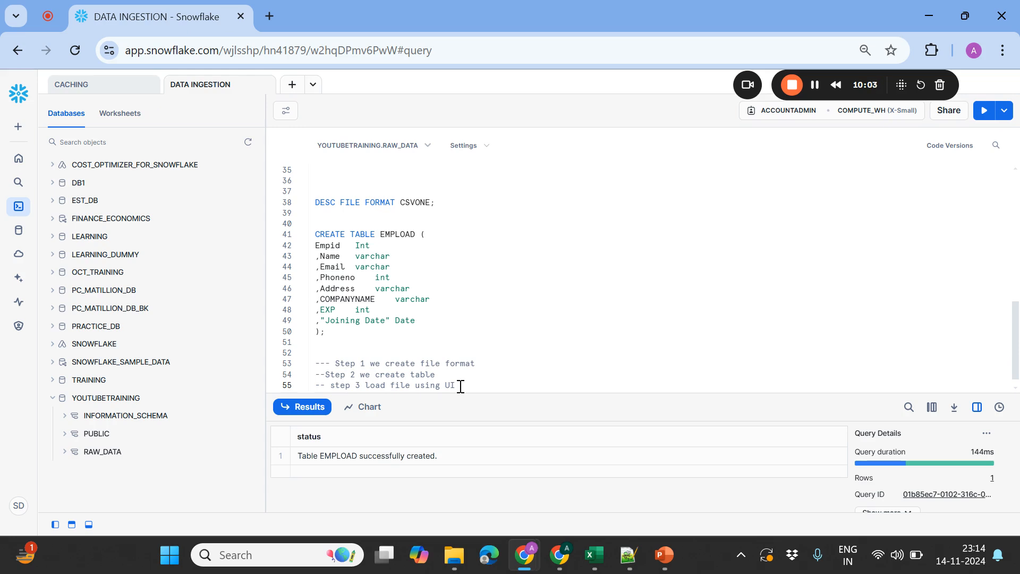
pyautogui.press('Return')
pyautogui.press('Return')
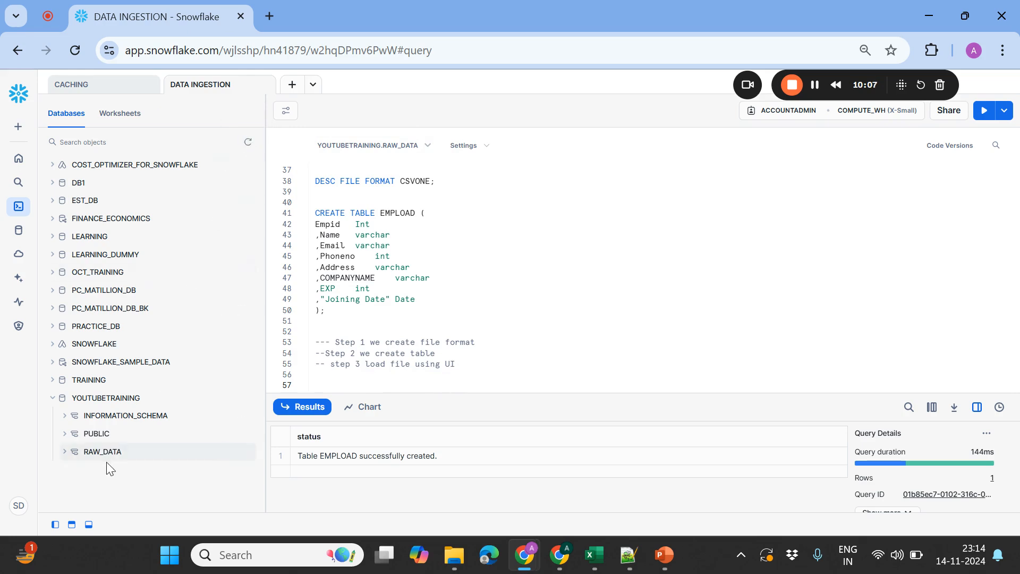
# - Start loading data into the EMPLOAD table of the RAW_DATA schema in YOUTUBETRAINING from the object tree
pyautogui.click(70, 454)
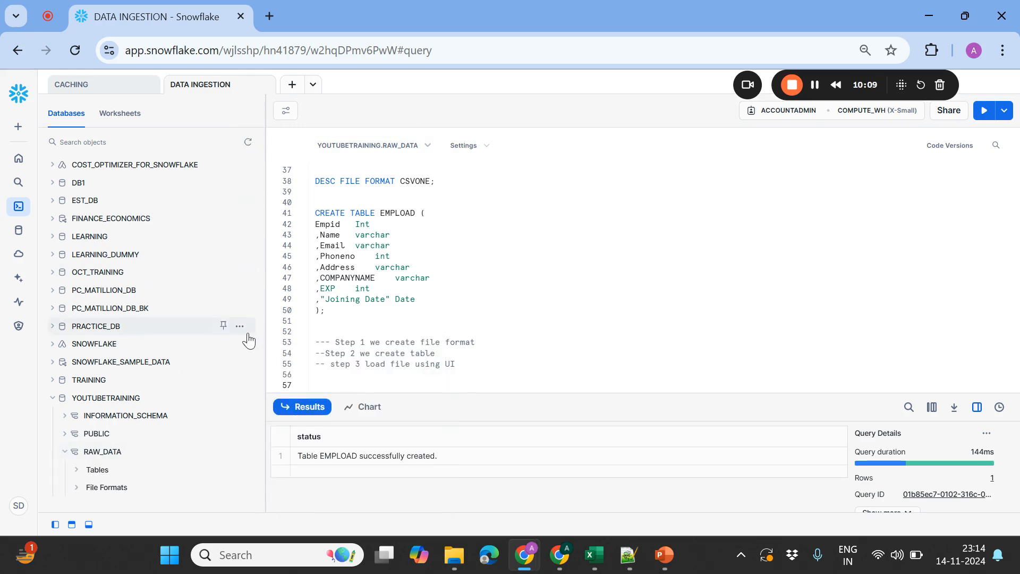
pyautogui.click(78, 470)
pyautogui.scroll(-1, 260, 298)
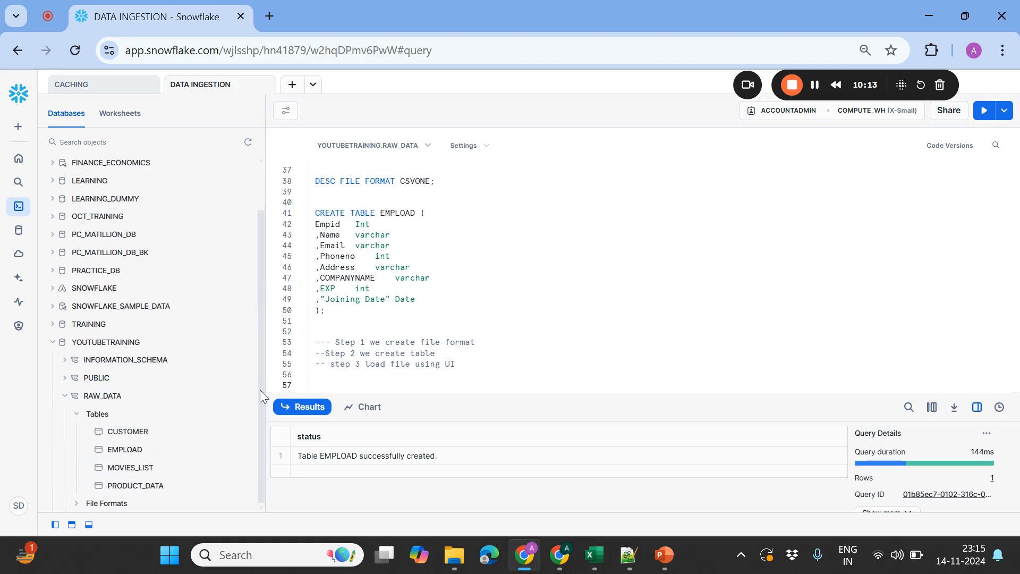
pyautogui.click(230, 450)
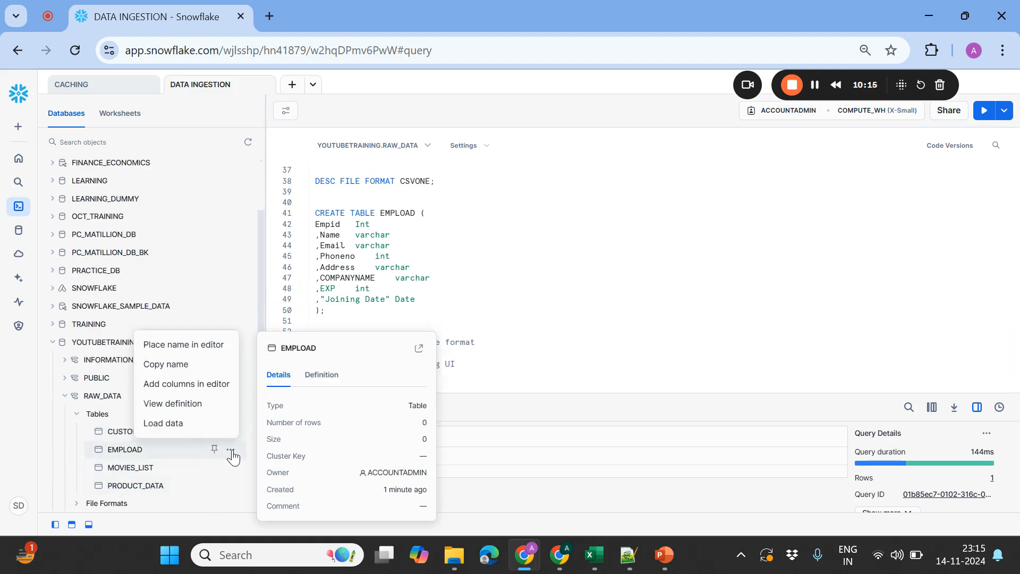
pyautogui.click(163, 423)
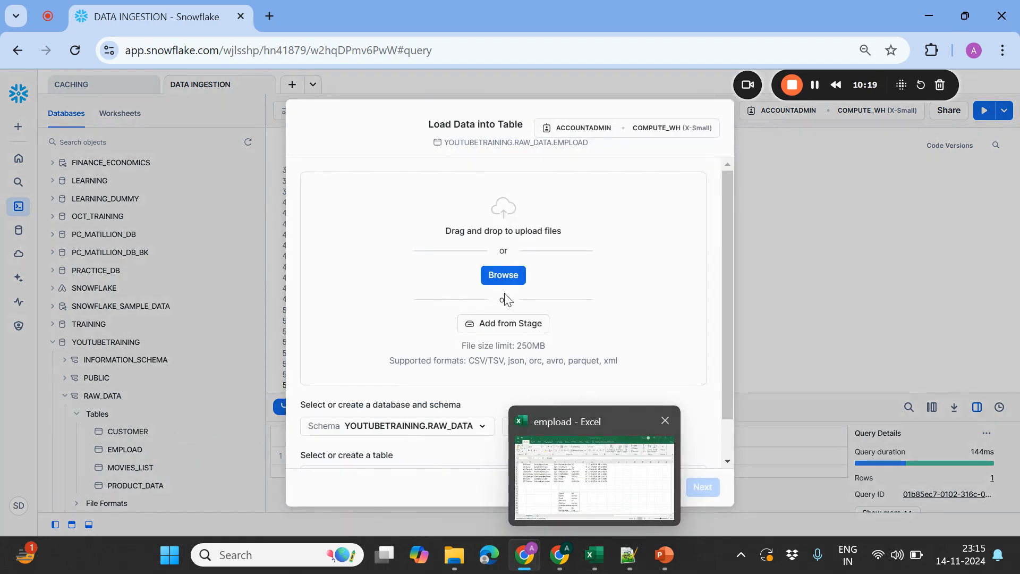
# - Clear the block of helper cells below the employee data in the empload Excel workbook and return to Snowflake
pyautogui.moveTo(594, 555)
pyautogui.click(579, 460)
pyautogui.press('Delete')
pyautogui.click(314, 350)
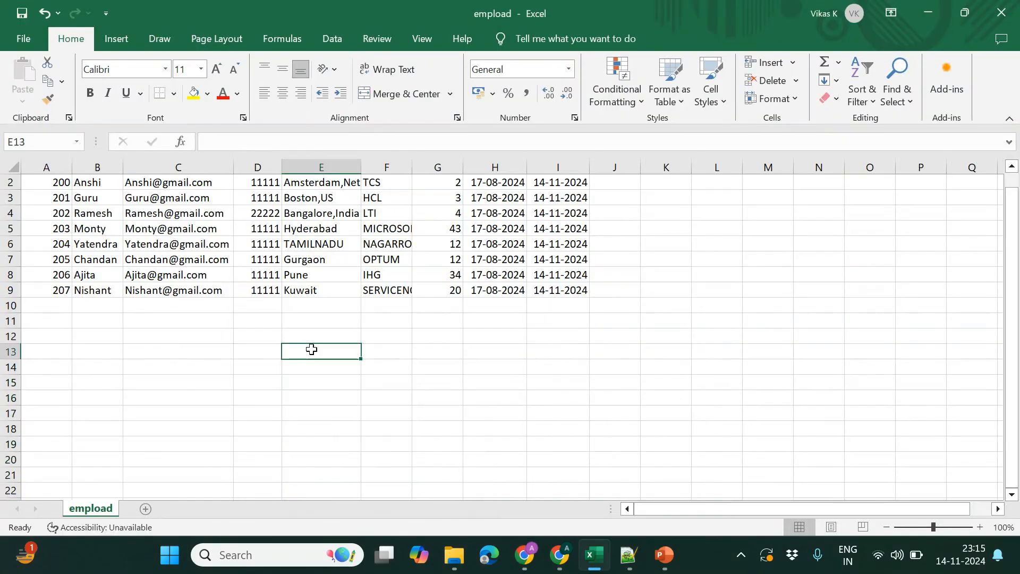
pyautogui.moveTo(1012, 268); pyautogui.dragTo(1003, 208)
pyautogui.hotkey('alt', 'Tab')
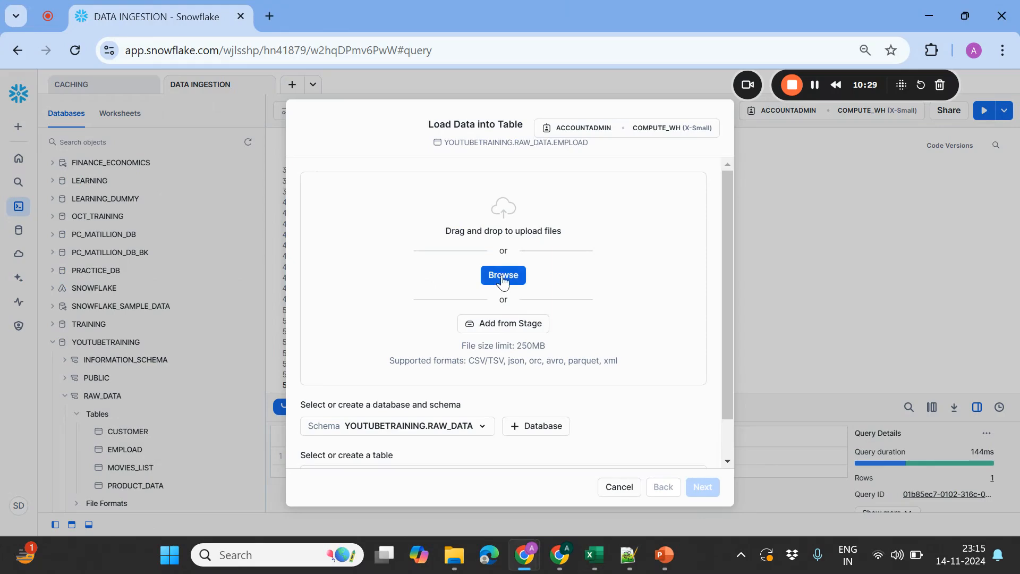
# - Choose the empload CSV file from the Snowflake training folder for upload and proceed to the schema settings
pyautogui.click(499, 281)
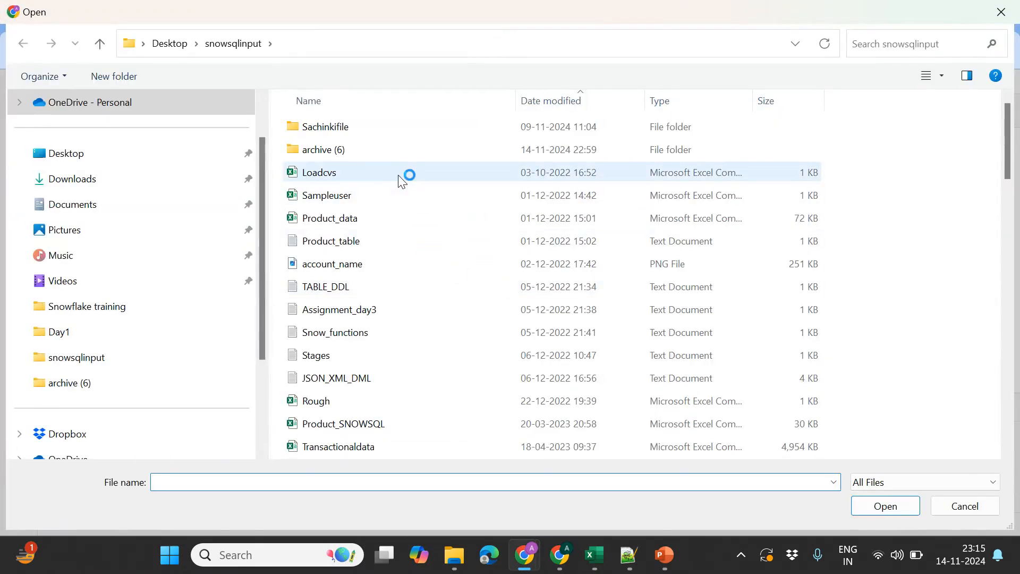
pyautogui.click(555, 113)
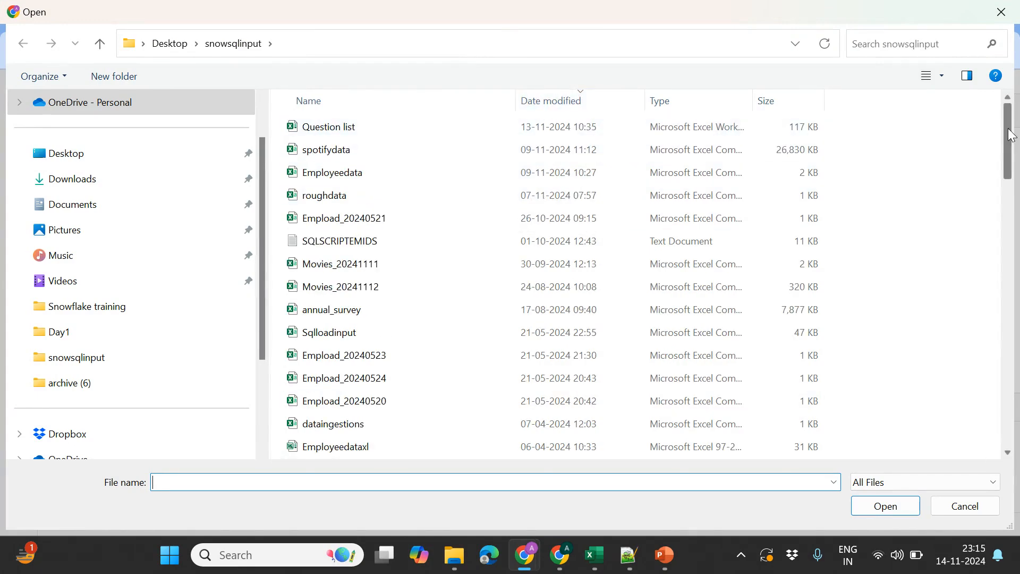
pyautogui.moveTo(1012, 136); pyautogui.dragTo(1008, 212)
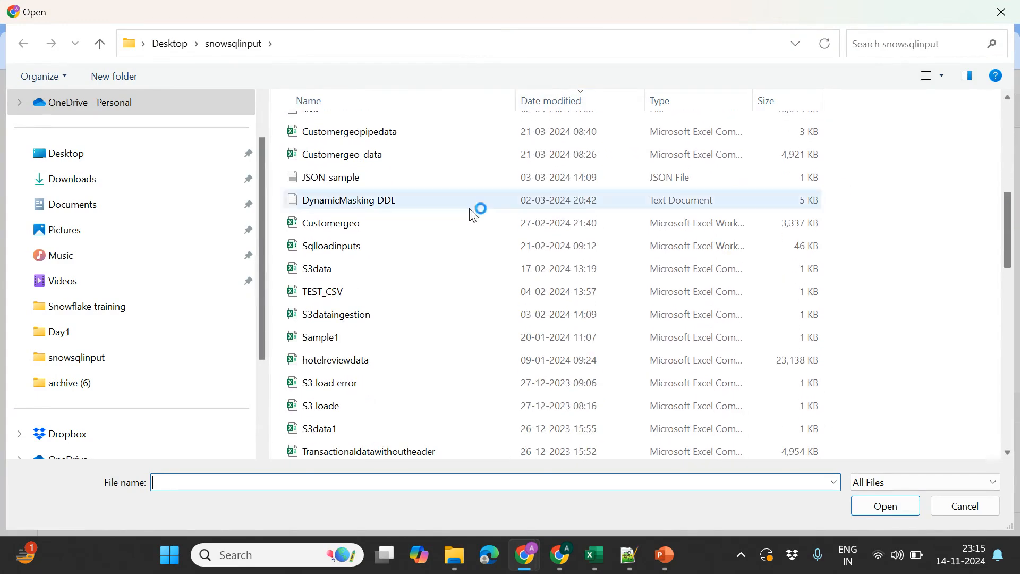
pyautogui.click(125, 307)
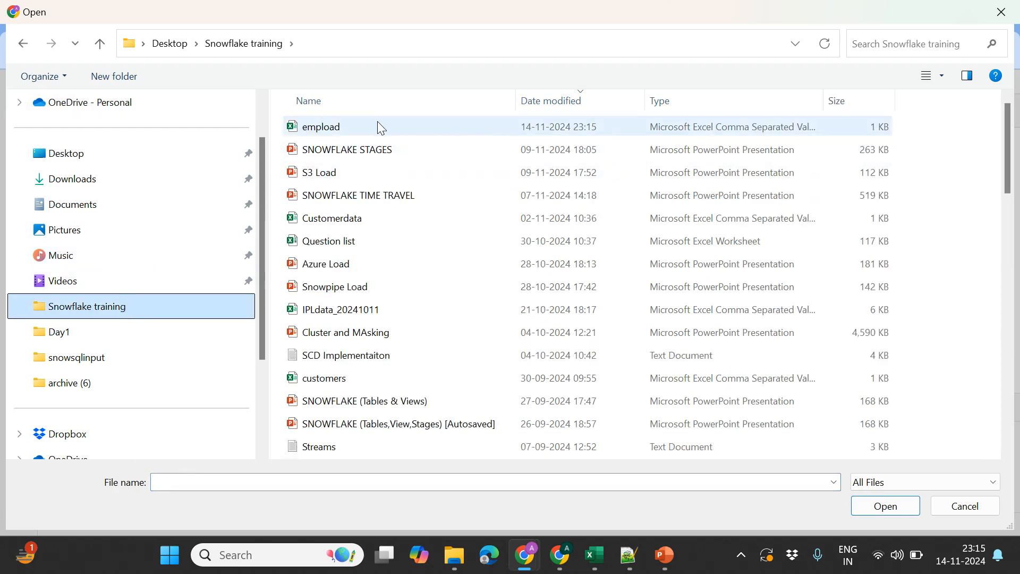
pyautogui.click(343, 128)
pyautogui.click(902, 507)
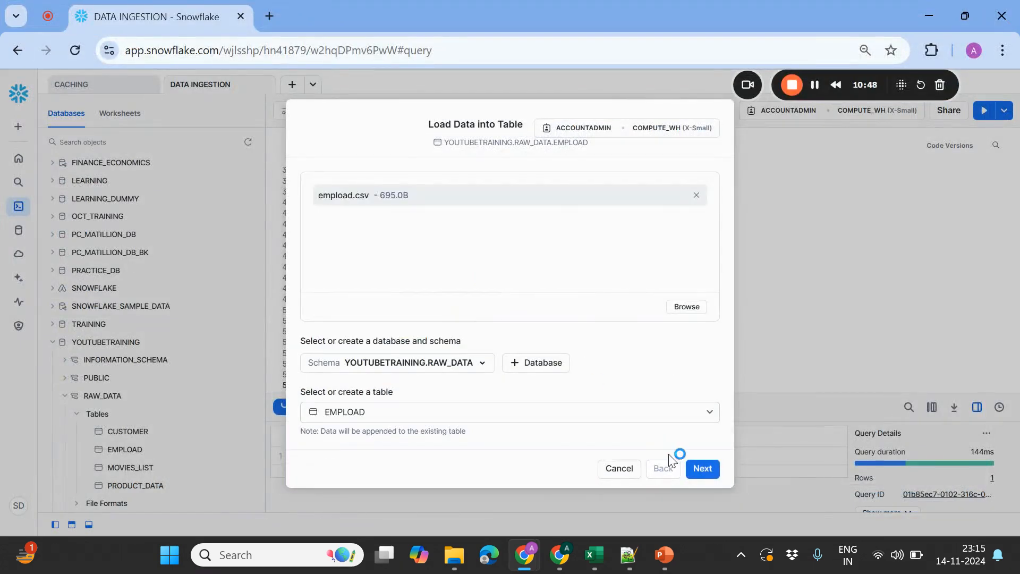
pyautogui.click(702, 468)
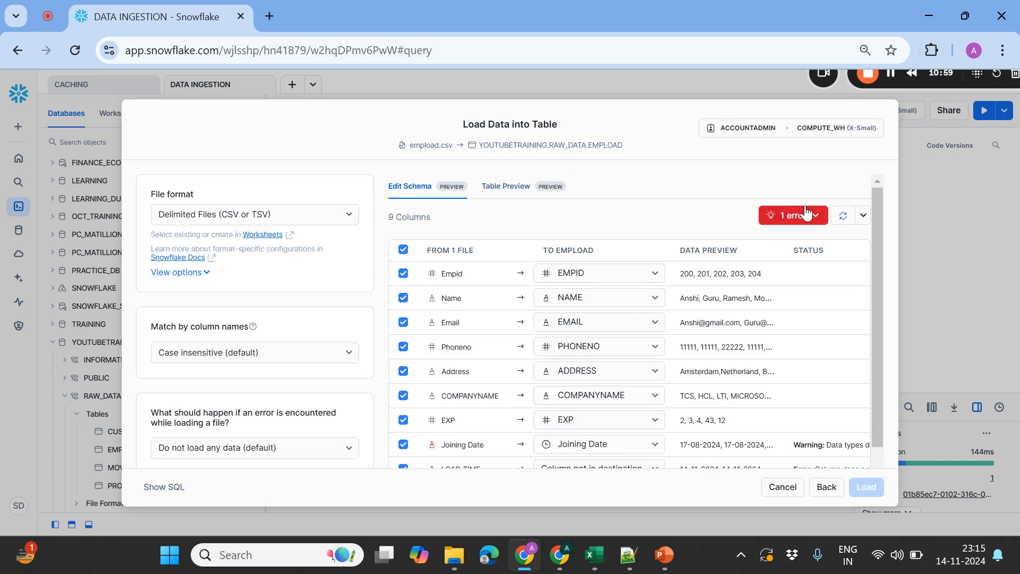
# - Set the file format of the load to the existing CSVONE format of the current database
pyautogui.click(341, 223)
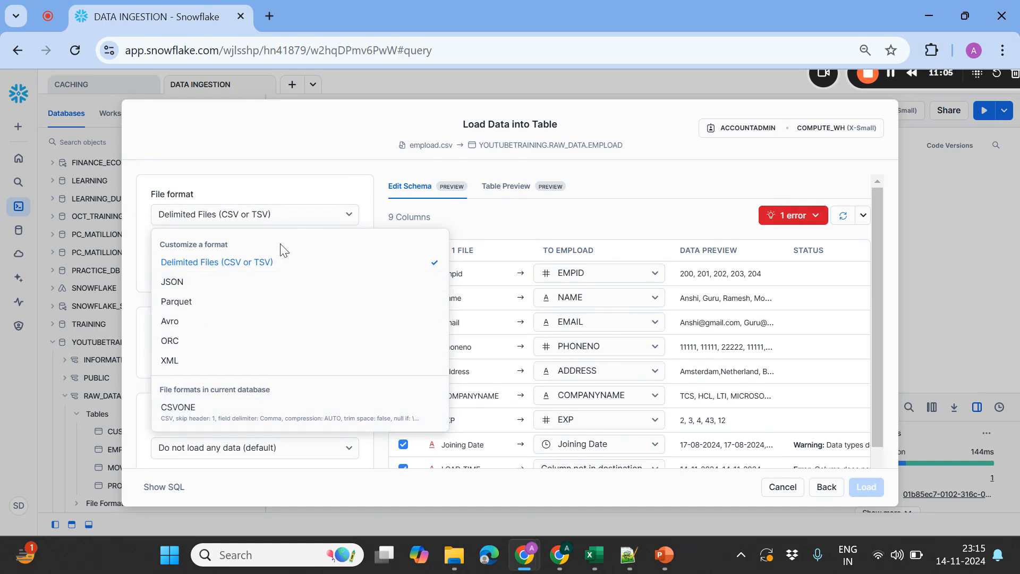
pyautogui.click(348, 216)
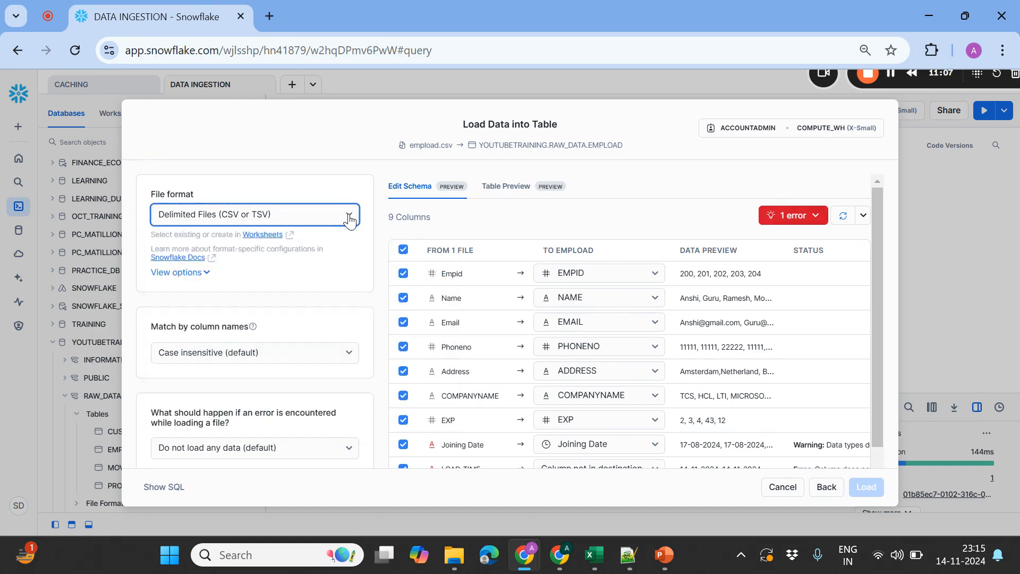
pyautogui.click(349, 218)
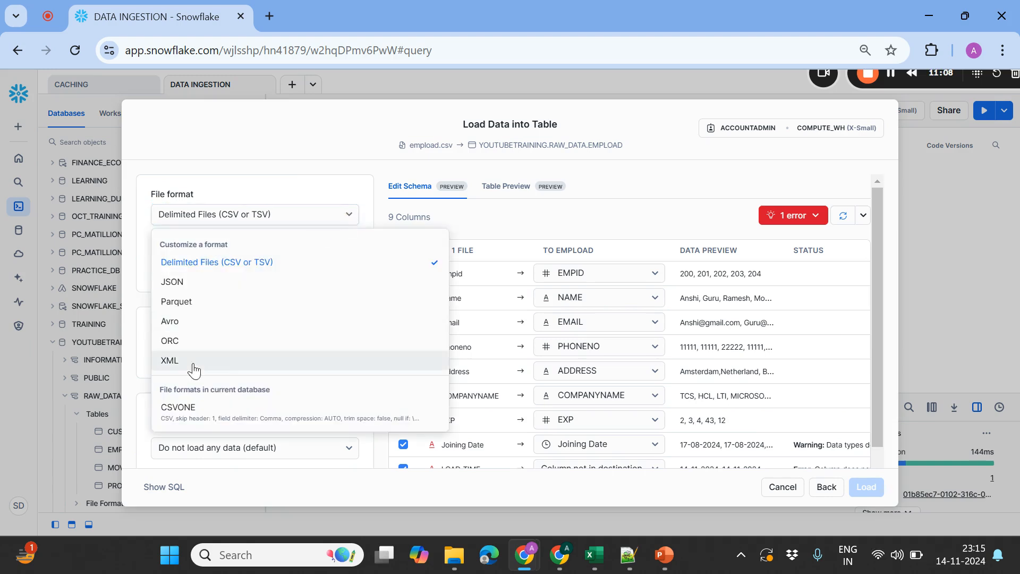
pyautogui.click(203, 411)
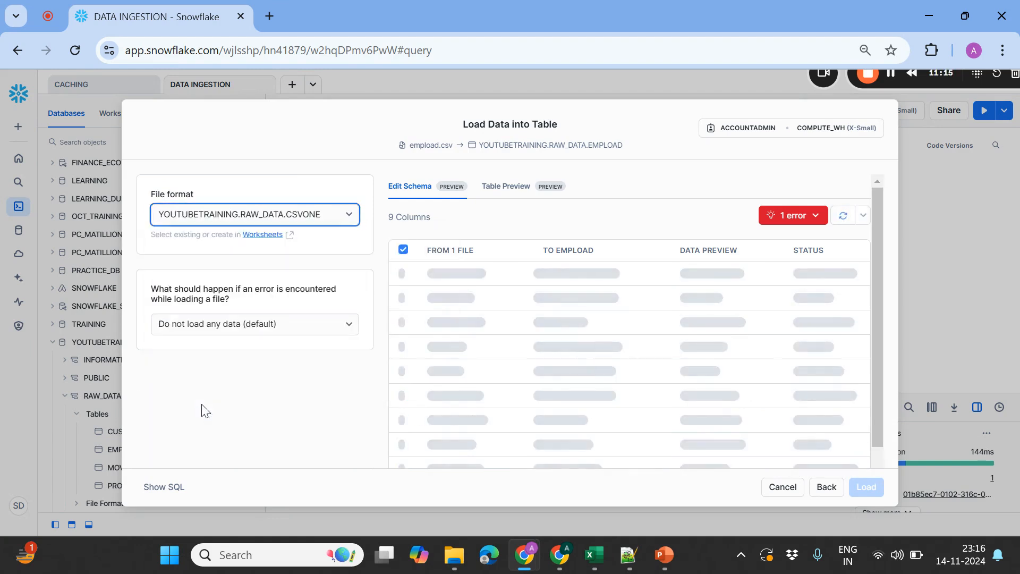
# - Examine the generated COPY INTO statement and its FILE_FORMAT value, and return to the schema settings
pyautogui.click(161, 487)
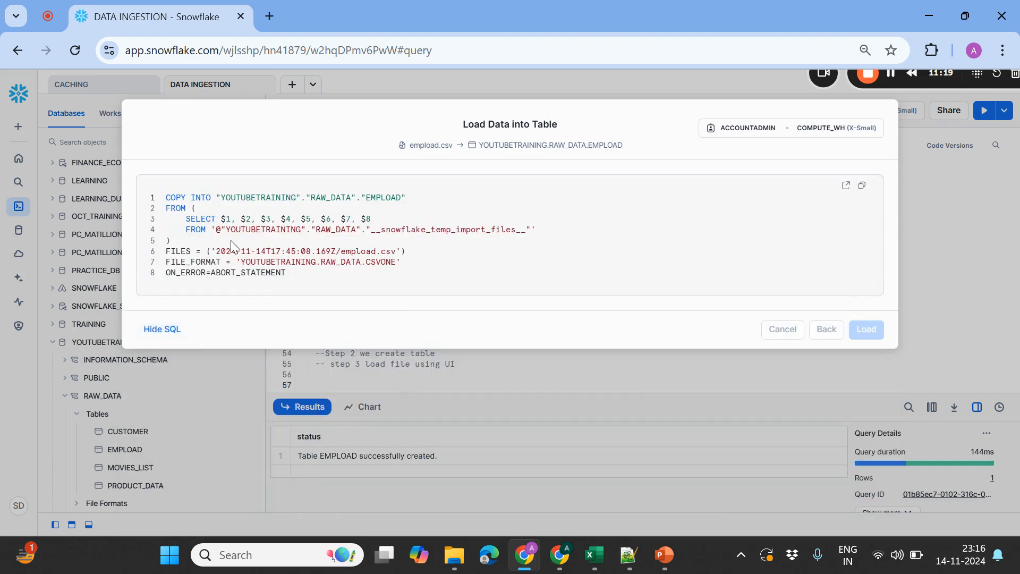
pyautogui.moveTo(237, 261); pyautogui.dragTo(402, 261)
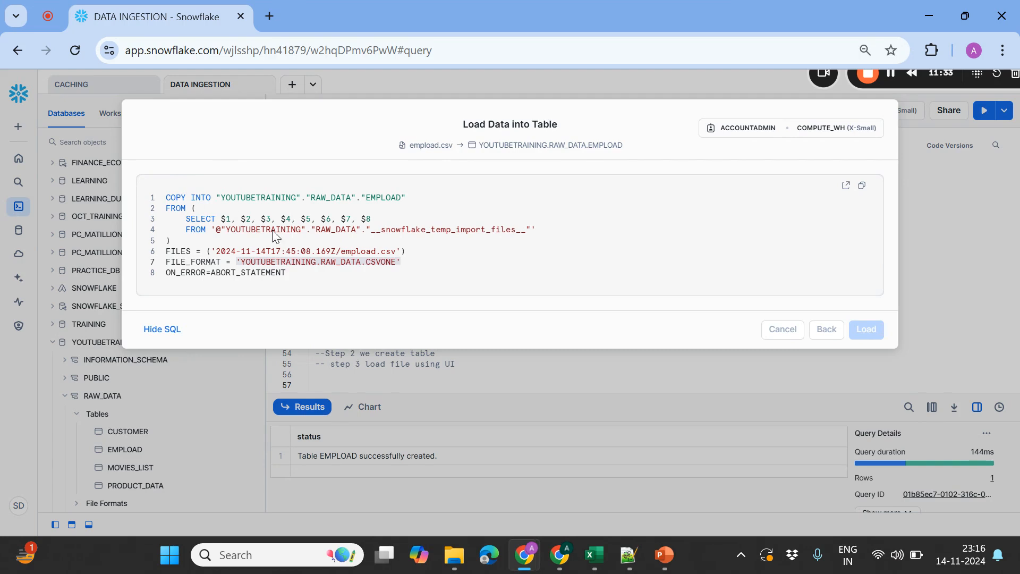
pyautogui.click(307, 270)
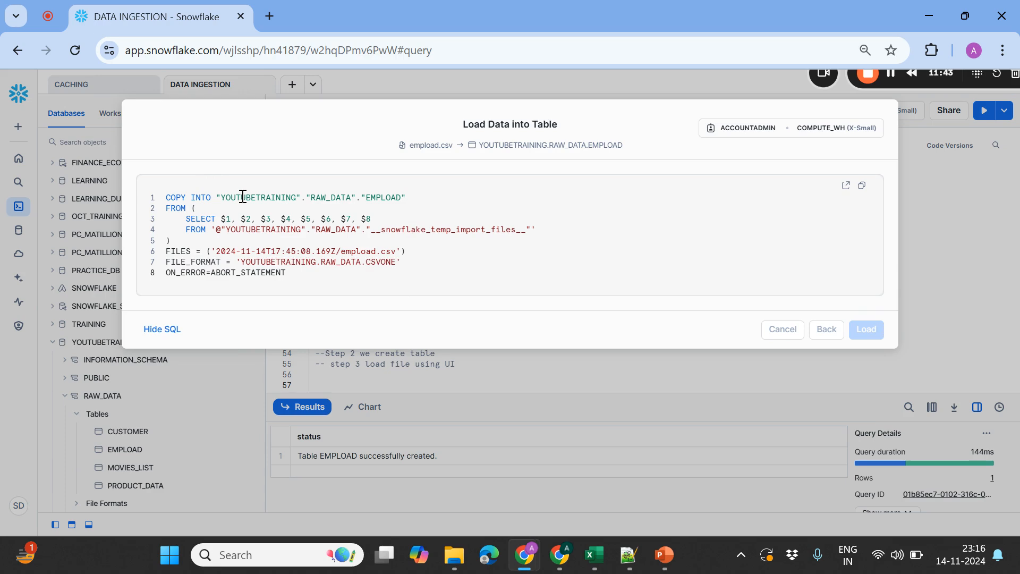
pyautogui.click(162, 330)
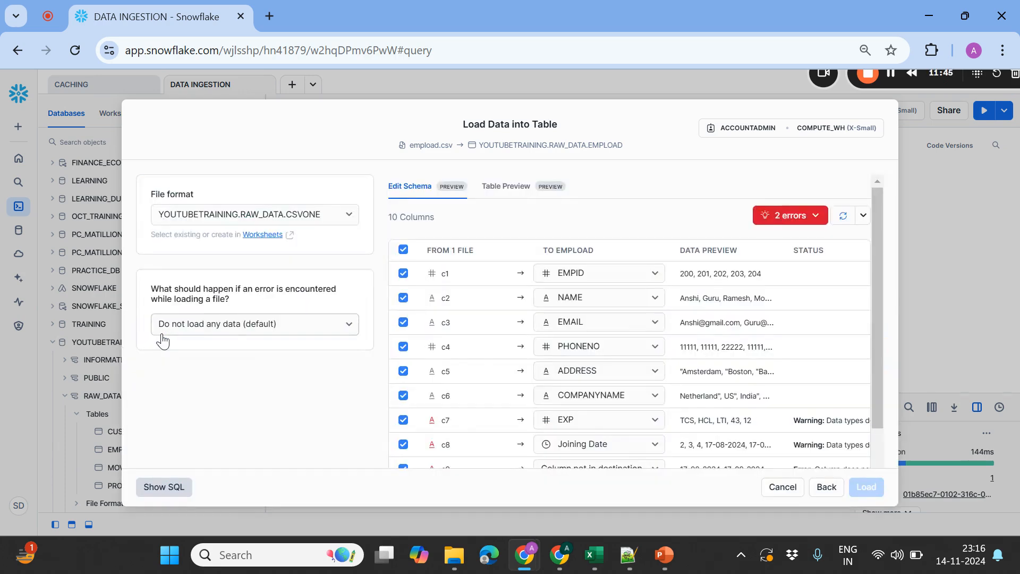
# - Review the column mapping errors and exclude source columns c9 and c10 from the load
pyautogui.click(801, 223)
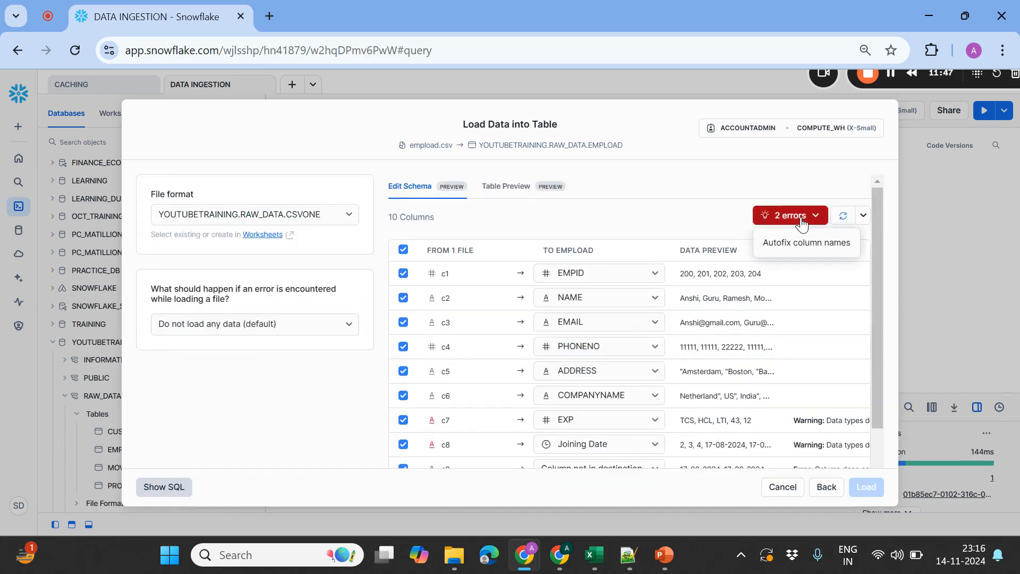
pyautogui.click(705, 205)
pyautogui.moveTo(878, 224); pyautogui.dragTo(875, 272)
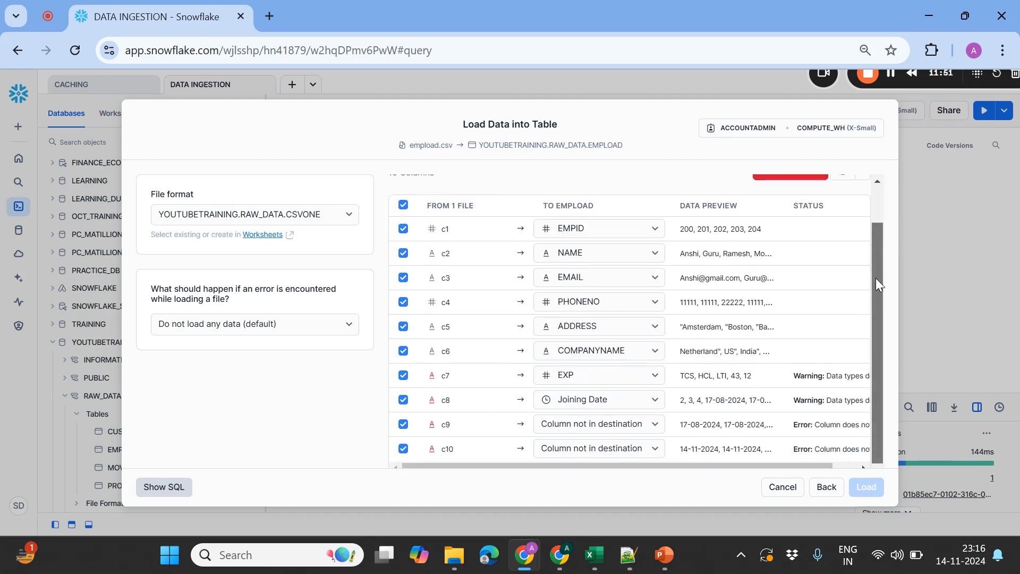
pyautogui.click(596, 400)
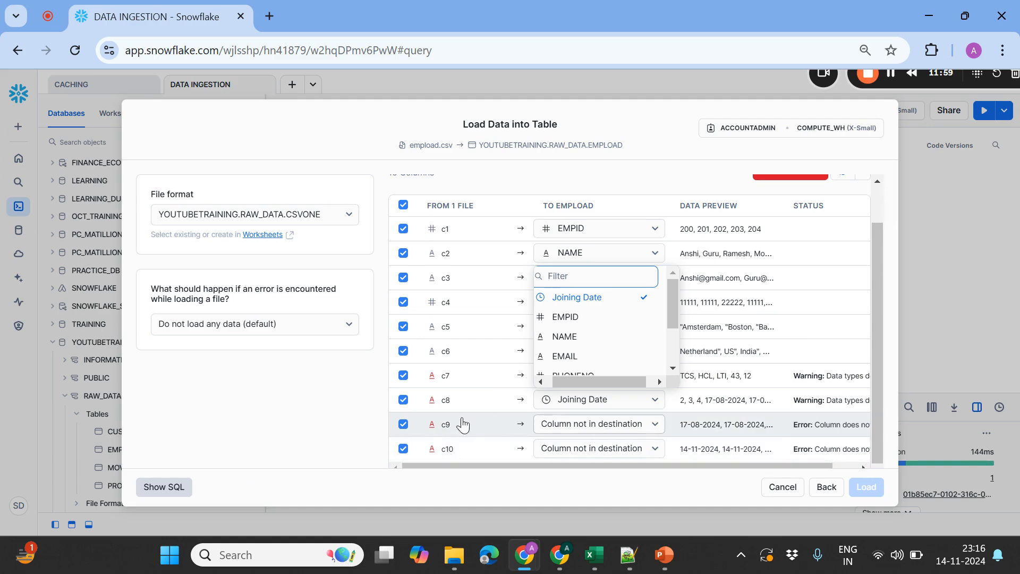
pyautogui.click(403, 424)
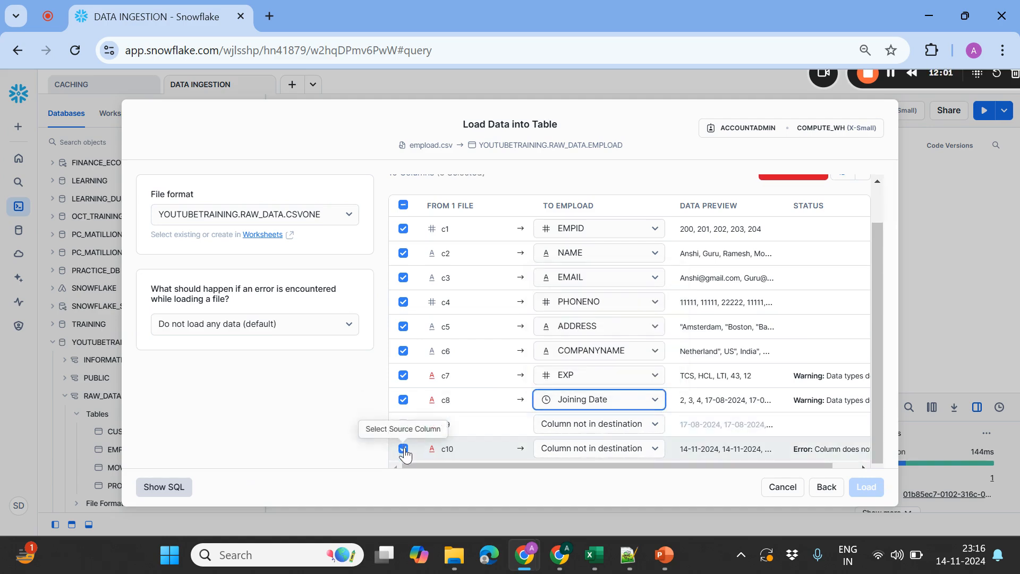
pyautogui.click(404, 448)
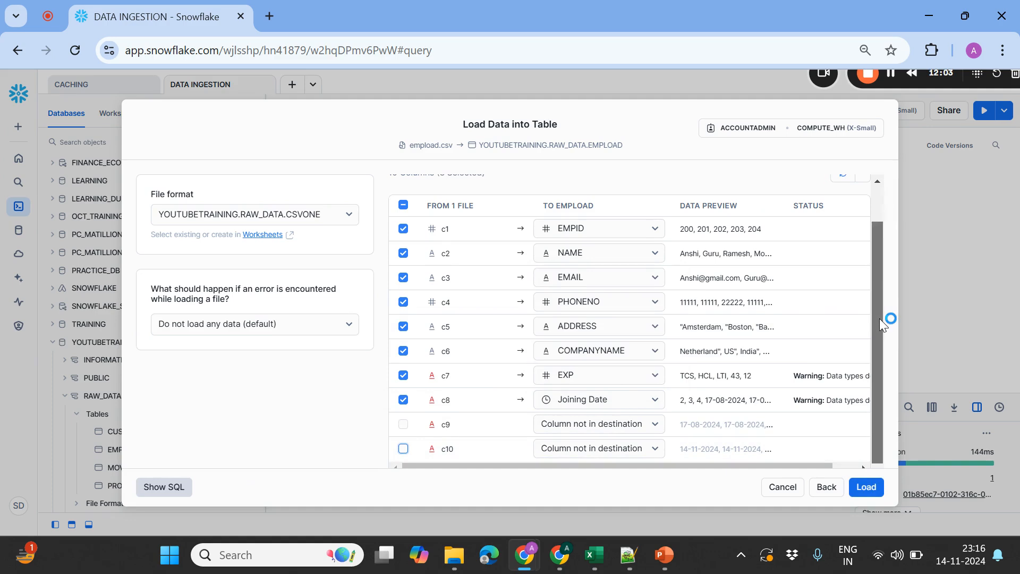
# - Compare the data preview of source column c8 with the Joining Date values in the empload Excel workbook
pyautogui.scroll(1, 878, 317)
pyautogui.scroll(1, 880, 315)
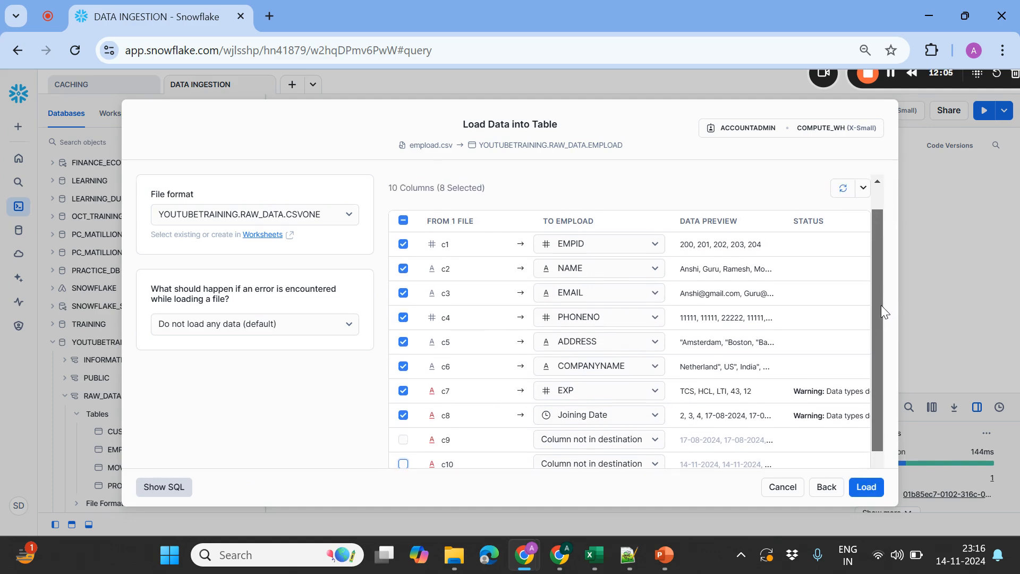
pyautogui.scroll(-2, 881, 313)
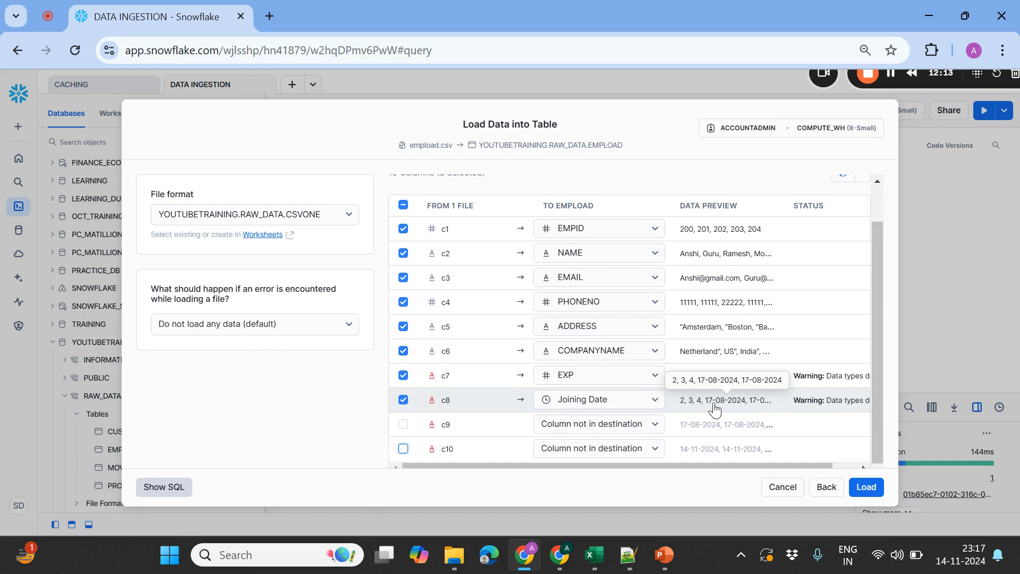
pyautogui.moveTo(596, 555)
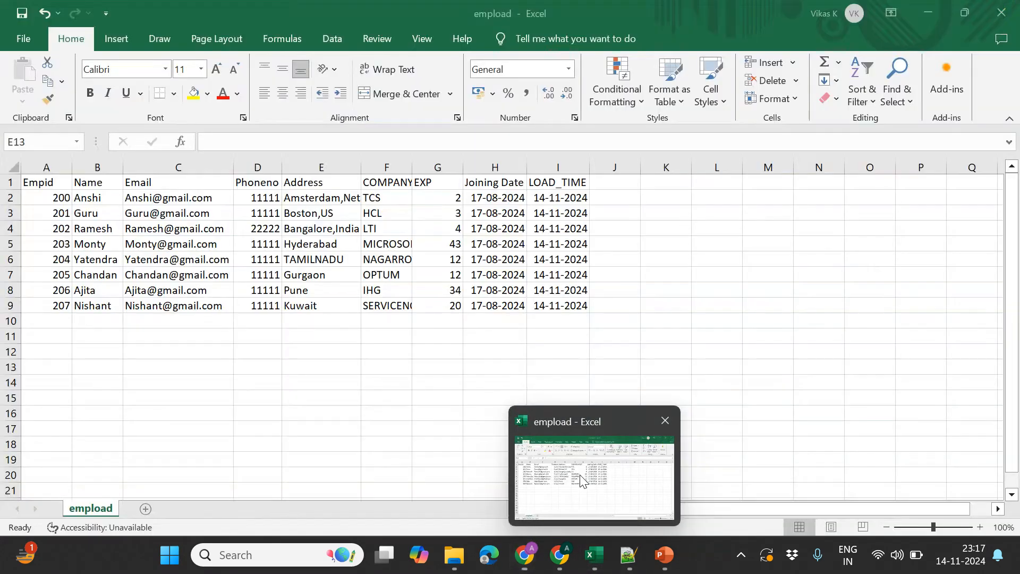
pyautogui.click(582, 481)
pyautogui.moveTo(496, 197); pyautogui.dragTo(497, 305)
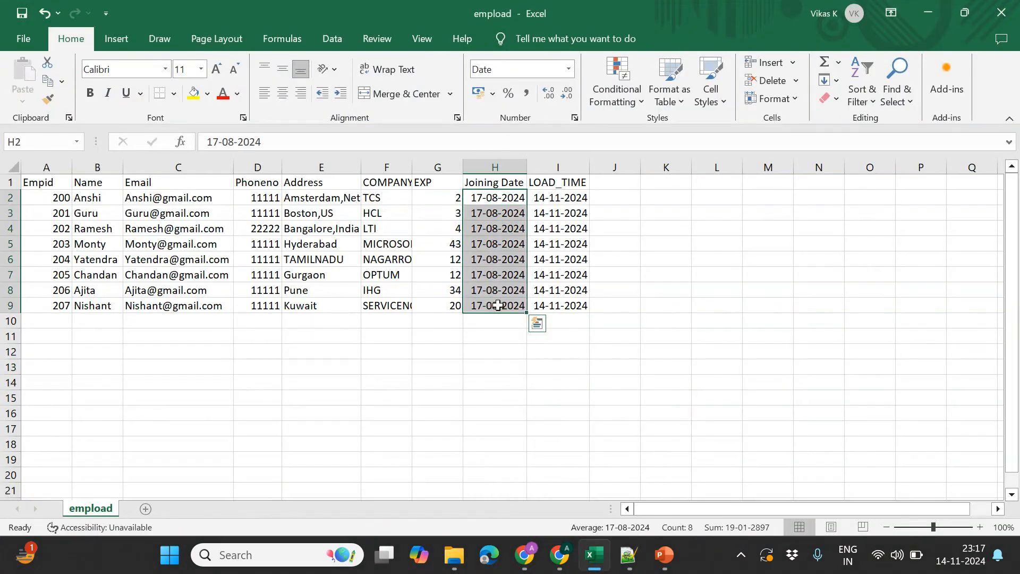
pyautogui.hotkey('alt', 'Tab')
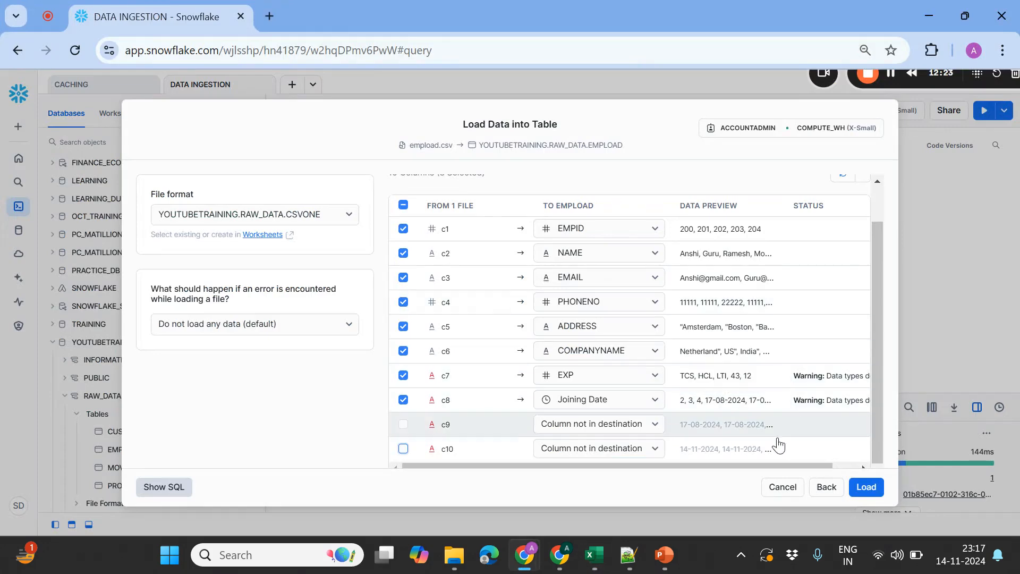
# - Try to load the selected columns c1 to c8 of empload.csv into the EMPLOAD table
pyautogui.click(863, 487)
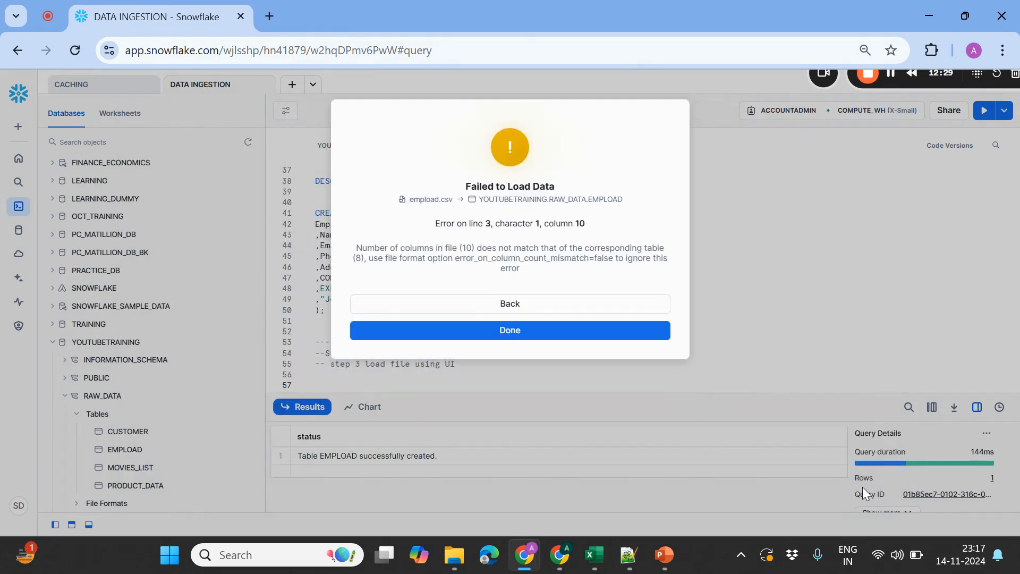
pyautogui.moveTo(355, 247); pyautogui.dragTo(649, 256)
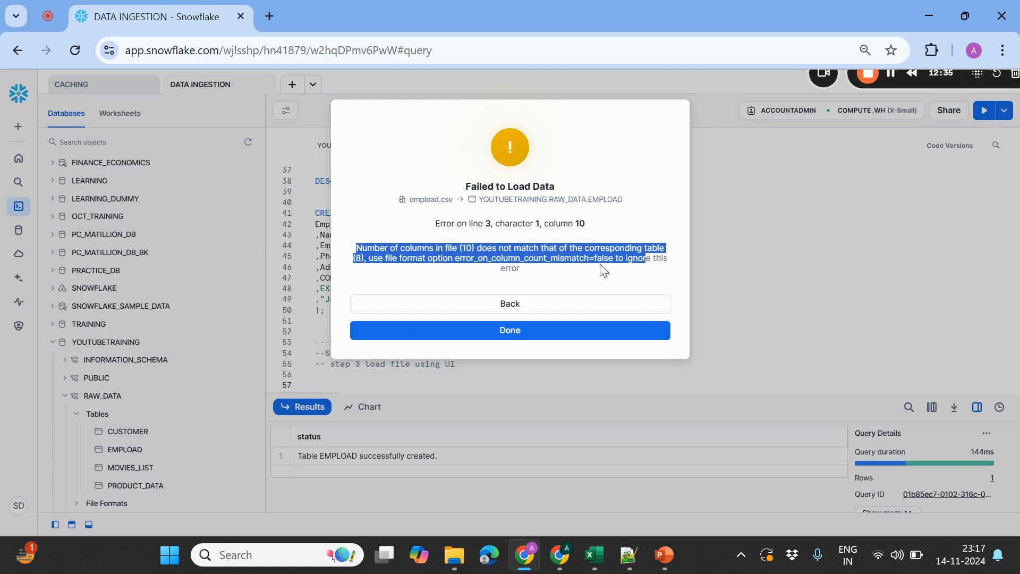
# - Check the header cells from Empid to LOAD_TIME in the empload Excel workbook and return to Snowflake's load schema settings
pyautogui.hotkey('alt', 'Tab')
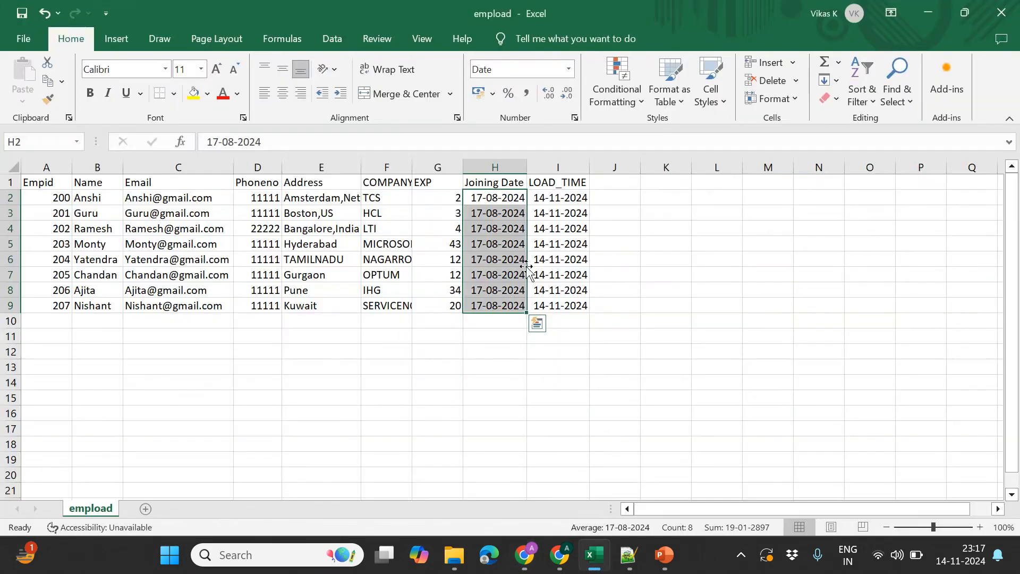
pyautogui.click(46, 183)
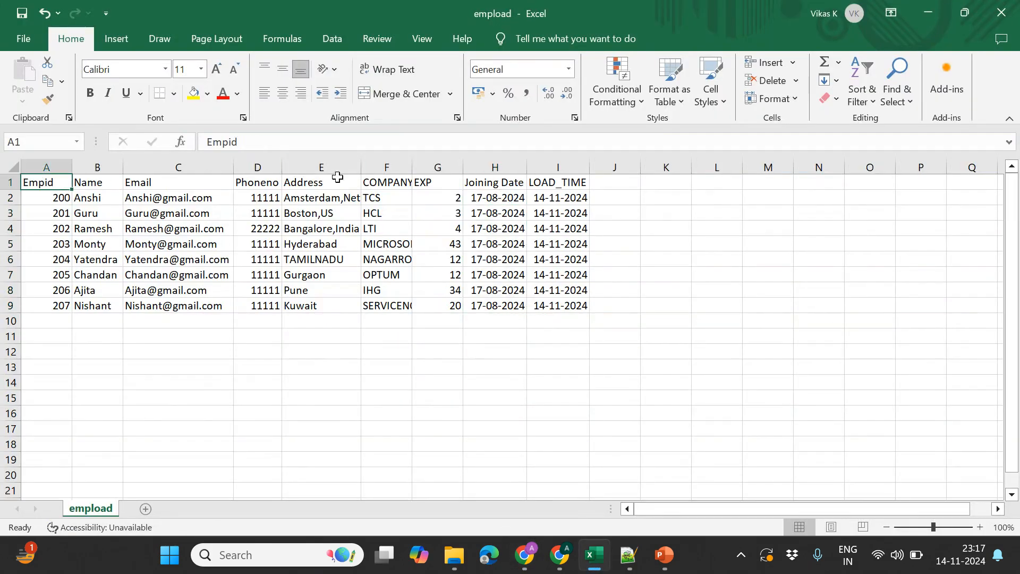
pyautogui.keyDown('shift'); pyautogui.click(552, 184); pyautogui.keyUp('shift')
pyautogui.hotkey('alt', 'Tab')
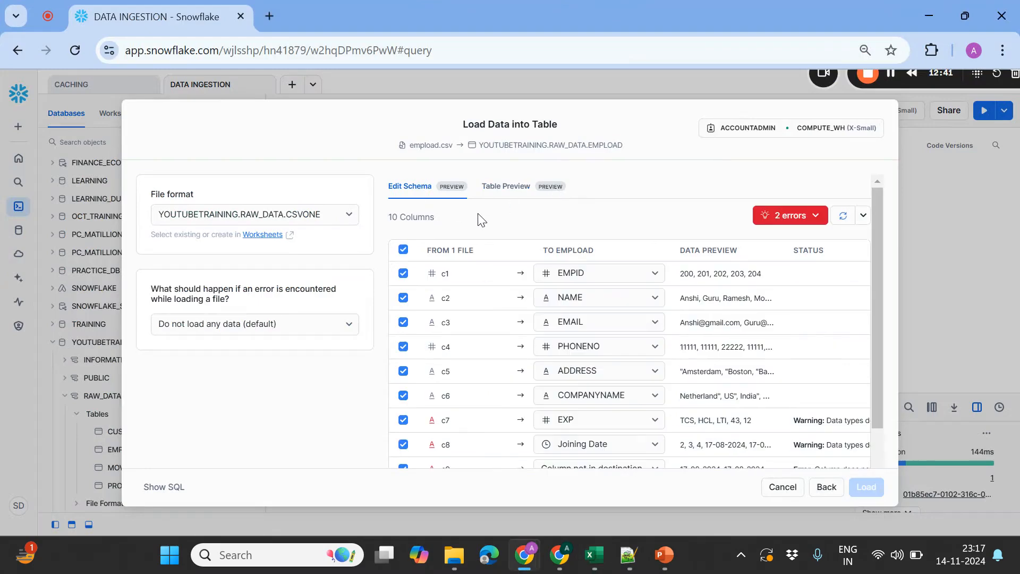
# - Widen the Address column in the empload workbook, examine the address values containing commas, and return to Snowflake's load settings
pyautogui.hotkey('alt', 'Tab')
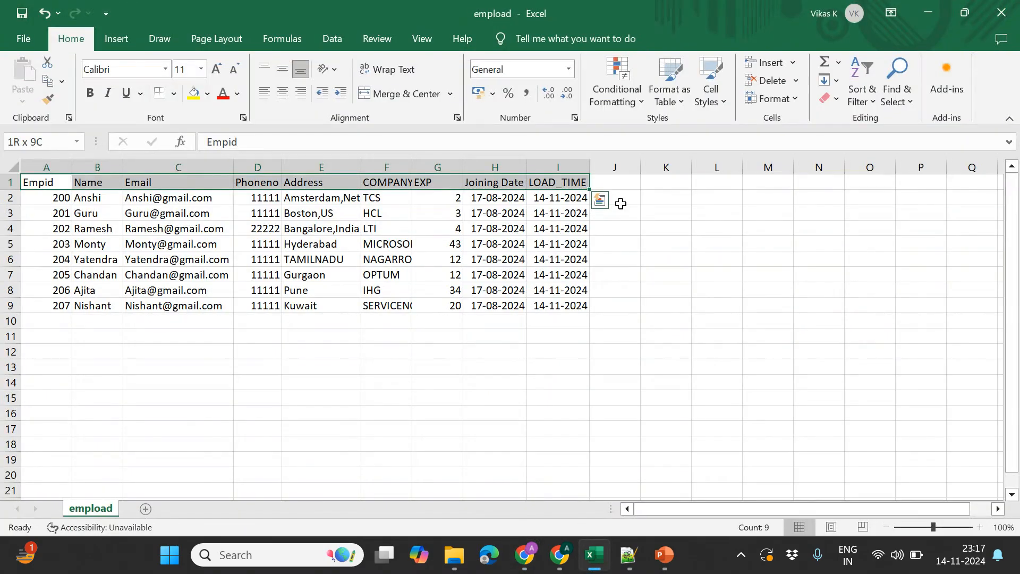
pyautogui.moveTo(362, 167); pyautogui.dragTo(431, 171)
pyautogui.moveTo(353, 197); pyautogui.dragTo(359, 210)
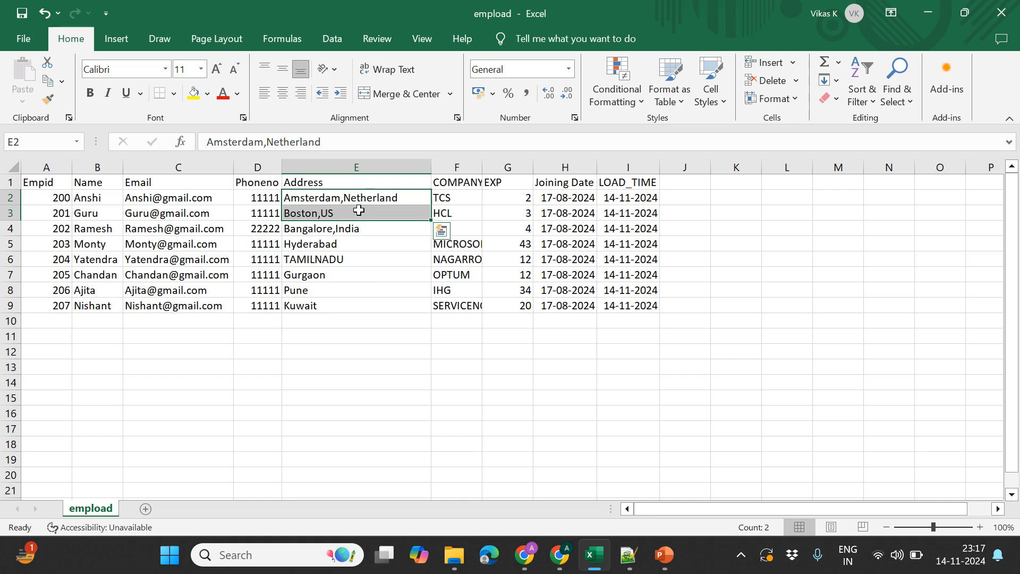
pyautogui.click(334, 199)
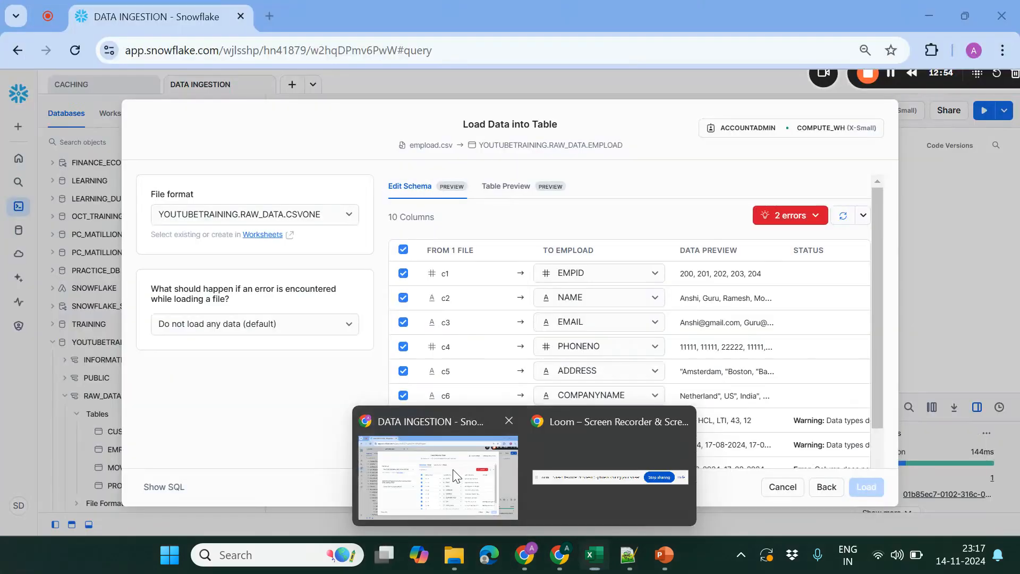
pyautogui.click(433, 467)
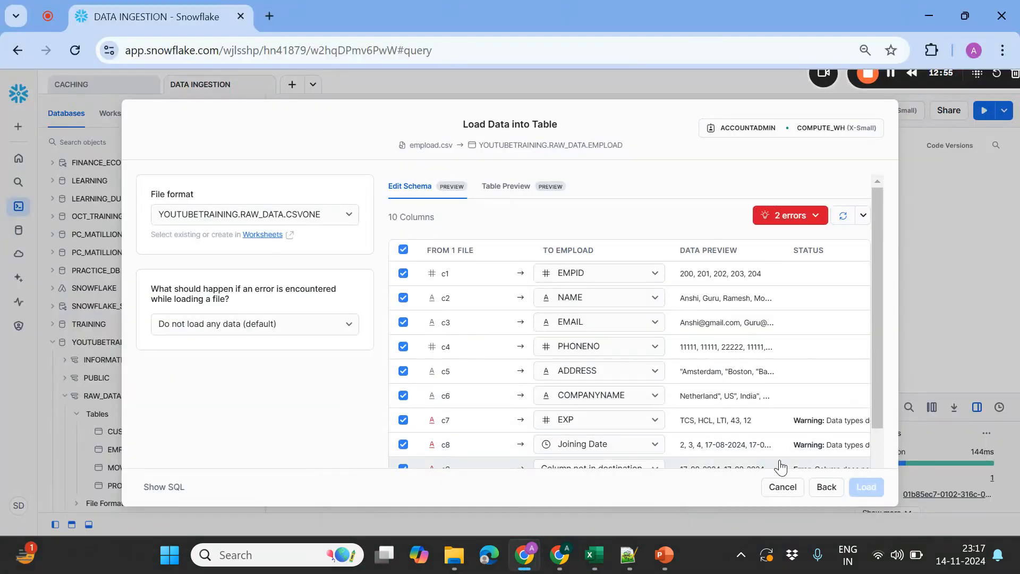
# - Cancel the data load and go to the CSVONE file format definition in the DATA INGESTION worksheet
pyautogui.click(787, 487)
pyautogui.click(452, 308)
pyautogui.press('Up')
pyautogui.press('Up')
pyautogui.press('Down')
pyautogui.press('Down')
pyautogui.press('Down')
pyautogui.press('Down')
pyautogui.press('Down')
pyautogui.press('Down')
pyautogui.press('Down')
pyautogui.press('Down')
pyautogui.press('Down')
pyautogui.press('Down')
pyautogui.press('Up')
pyautogui.press('Up')
pyautogui.press('Up')
pyautogui.press('Up')
pyautogui.press('Up')
pyautogui.press('Up')
pyautogui.press('Up')
pyautogui.press('Up')
pyautogui.press('Up')
pyautogui.press('Up')
pyautogui.press('Up')
pyautogui.press('Up')
pyautogui.press('Up')
pyautogui.press('Up')
pyautogui.press('Up')
pyautogui.press('Up')
pyautogui.press('Up')
pyautogui.press('Up')
pyautogui.press('Up')
pyautogui.press('Up')
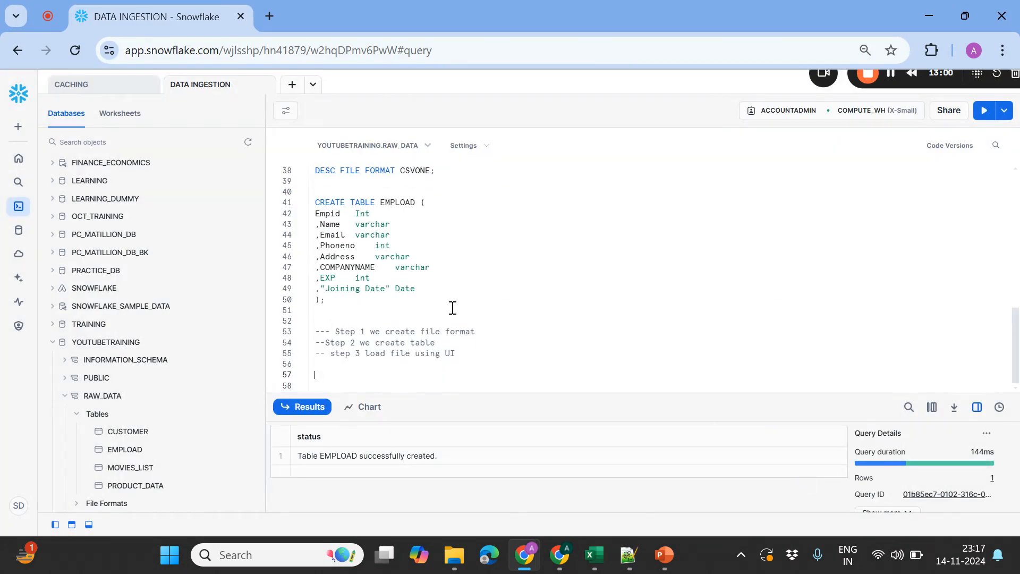
pyautogui.press('Up')
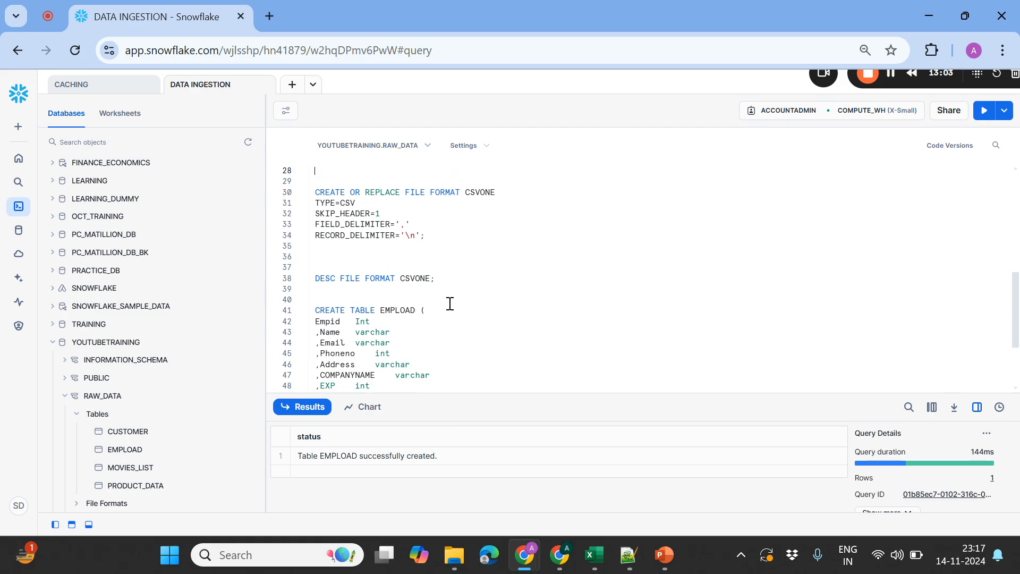
# - Compare the comma FIELD_DELIMITER of CSVONE with the Address values in E2 to E9 of the empload workbook
pyautogui.hotkey('alt', 'Tab')
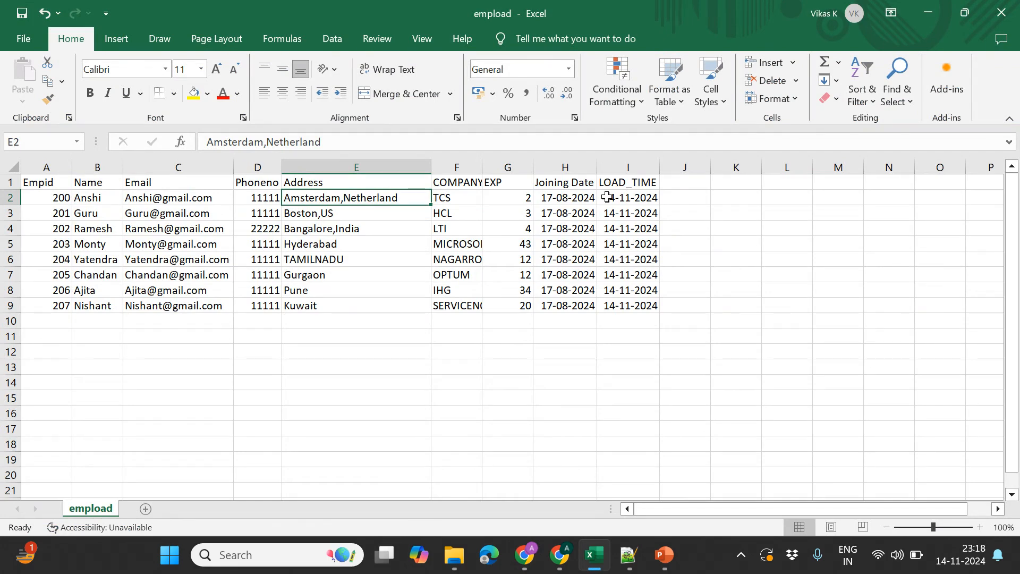
pyautogui.hotkey('alt', 'Tab')
pyautogui.hotkey('alt', 'Tab')
pyautogui.moveTo(324, 199); pyautogui.dragTo(313, 297)
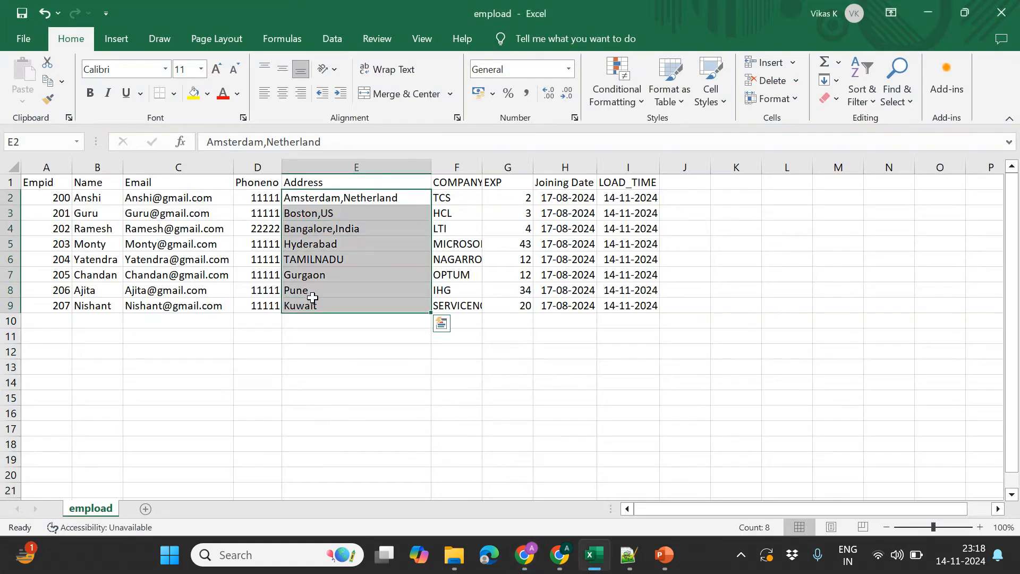
pyautogui.hotkey('alt', 'Tab')
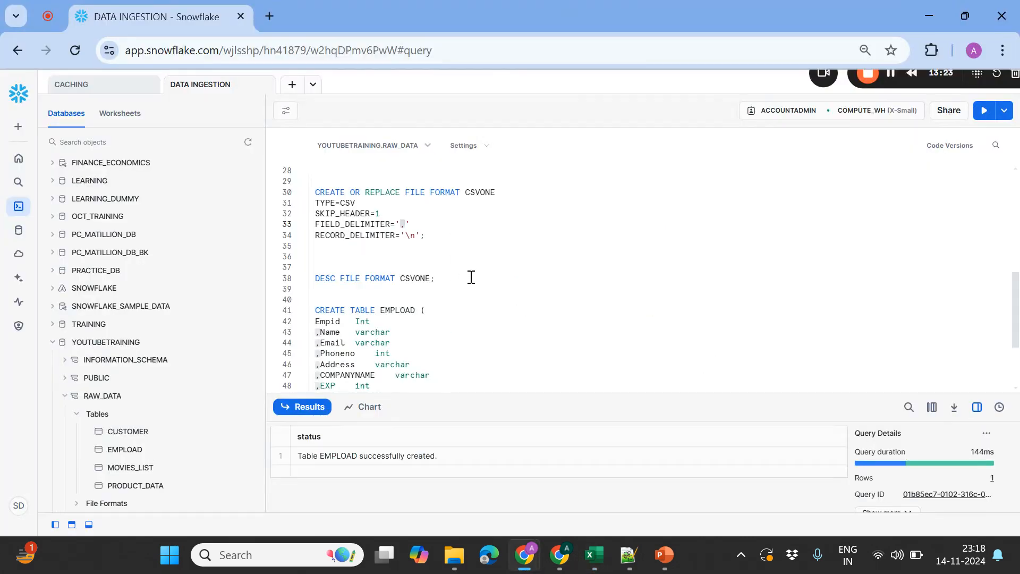
# - Run ALTER FILE FORMAT CSVONE SET FIELD_OPTIONALLY_ENCLOSED_BY='"'; and add the comment "-- this is when we have commas in single columns."
pyautogui.click(430, 255)
pyautogui.press('Return')
pyautogui.write('ALTER FILE FORMAT CS')
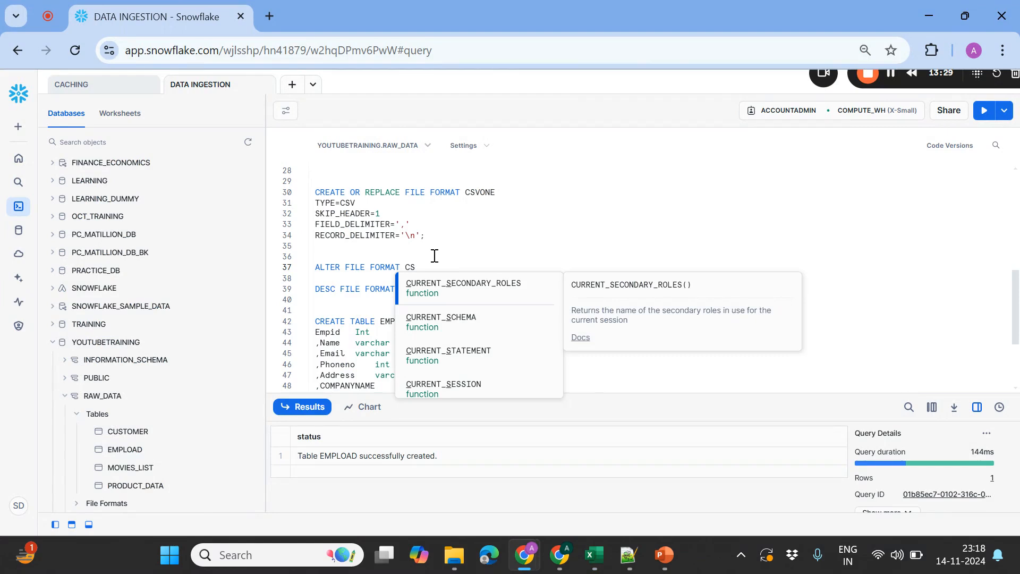
pyautogui.write('VONE')
pyautogui.press('Return')
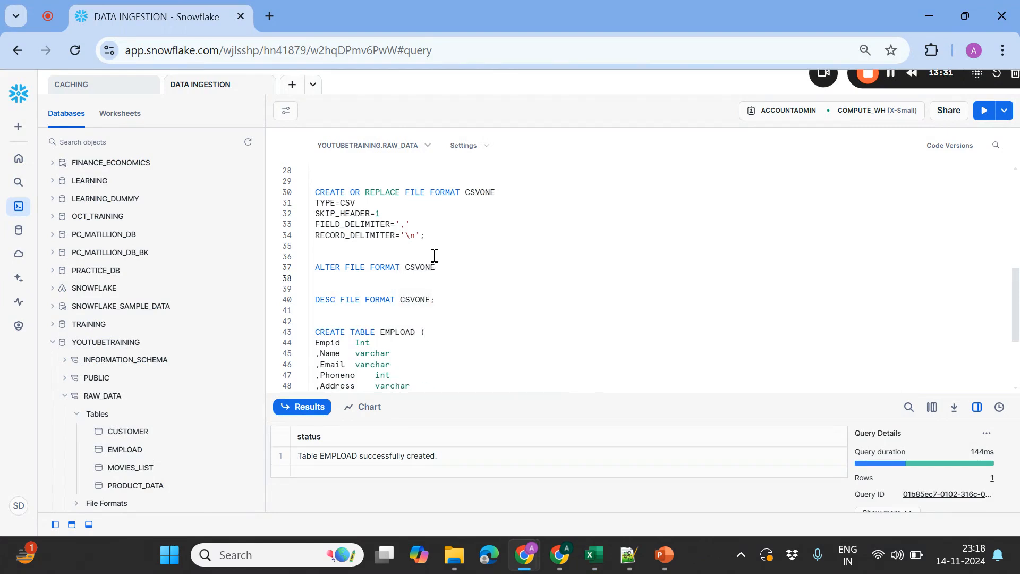
pyautogui.write('SET FIELD_OPTIONALLY_ENCLOSED_BY=\'"')
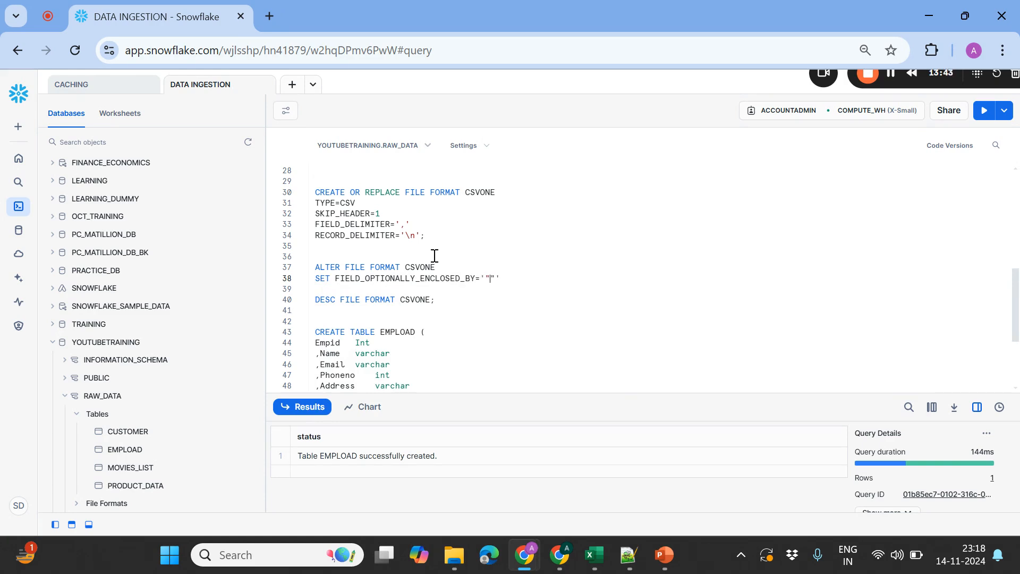
pyautogui.press('Delete')
pyautogui.press('End')
pyautogui.write(';')
pyautogui.hotkey('ctrl', 'Return')
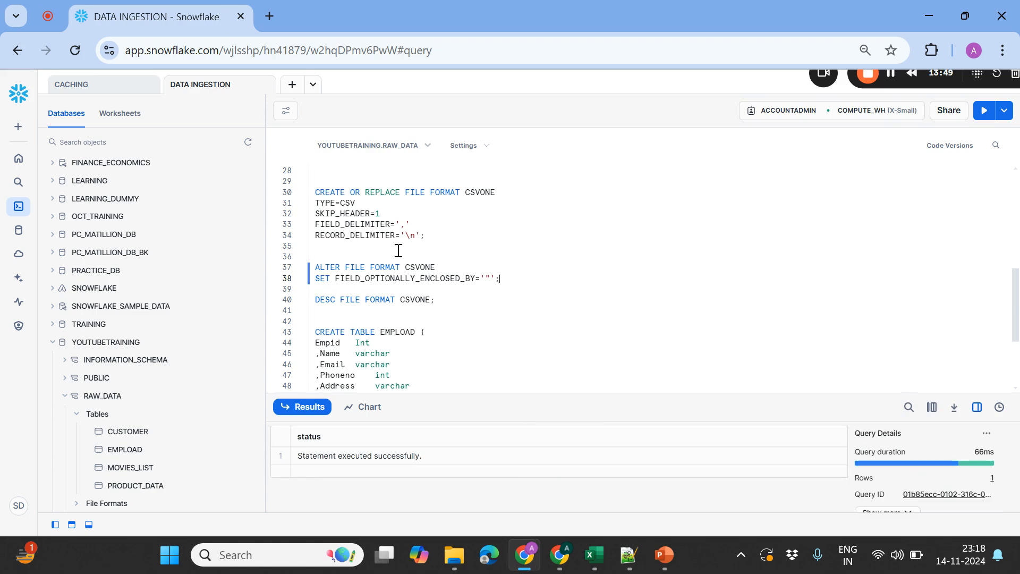
pyautogui.click(245, 142)
pyautogui.write('-- this is when we have commas in singlle columns.')
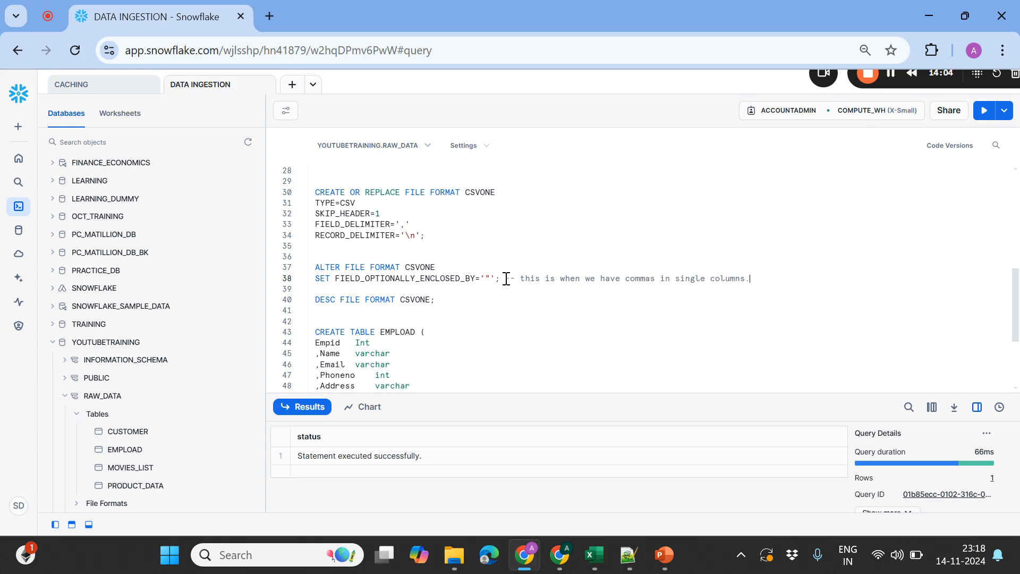
# - Start a data load into the EMPLOAD table with the empload file from the Snowflake training folder and proceed to its schema settings
pyautogui.click(230, 451)
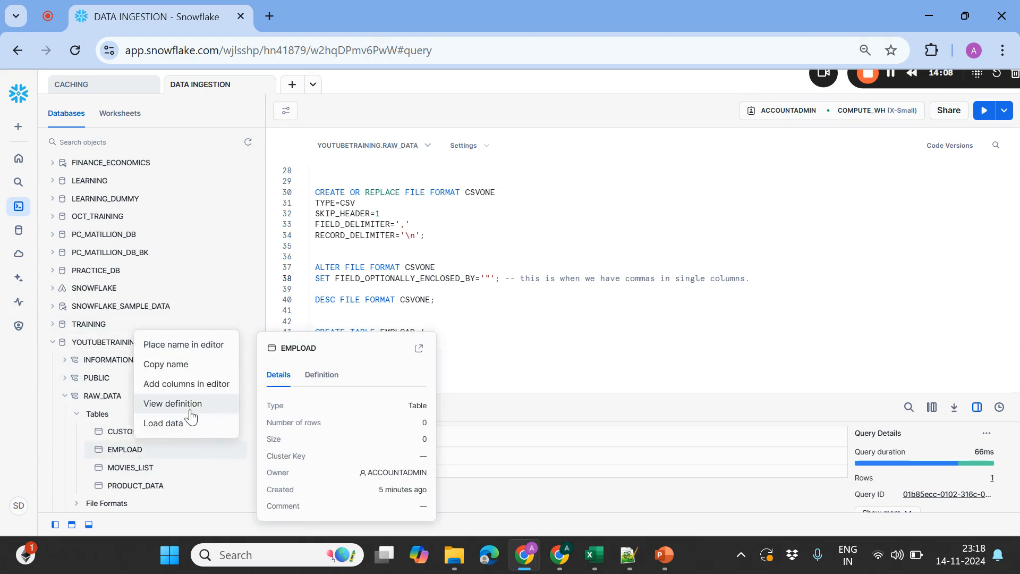
pyautogui.click(184, 422)
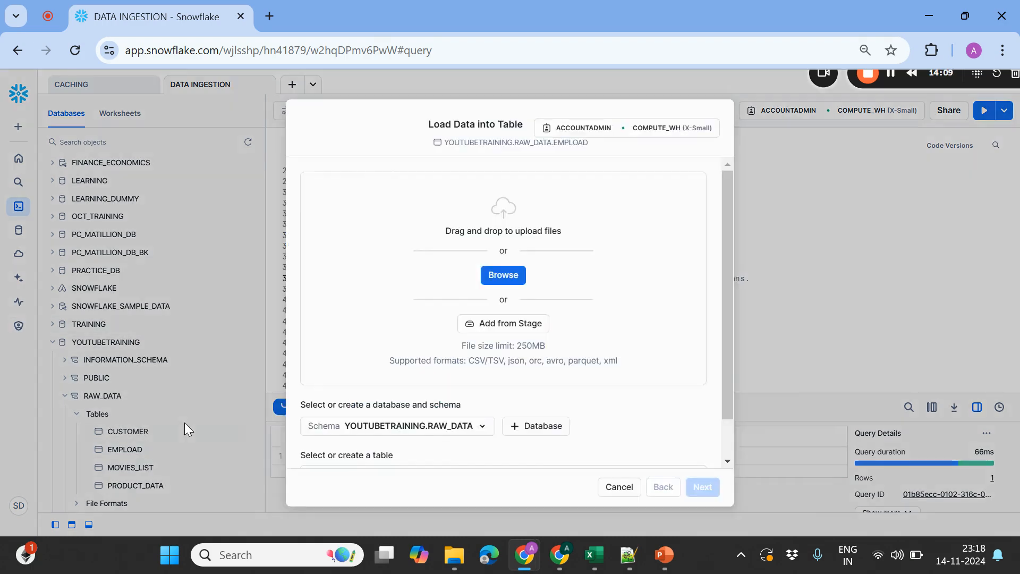
pyautogui.click(494, 287)
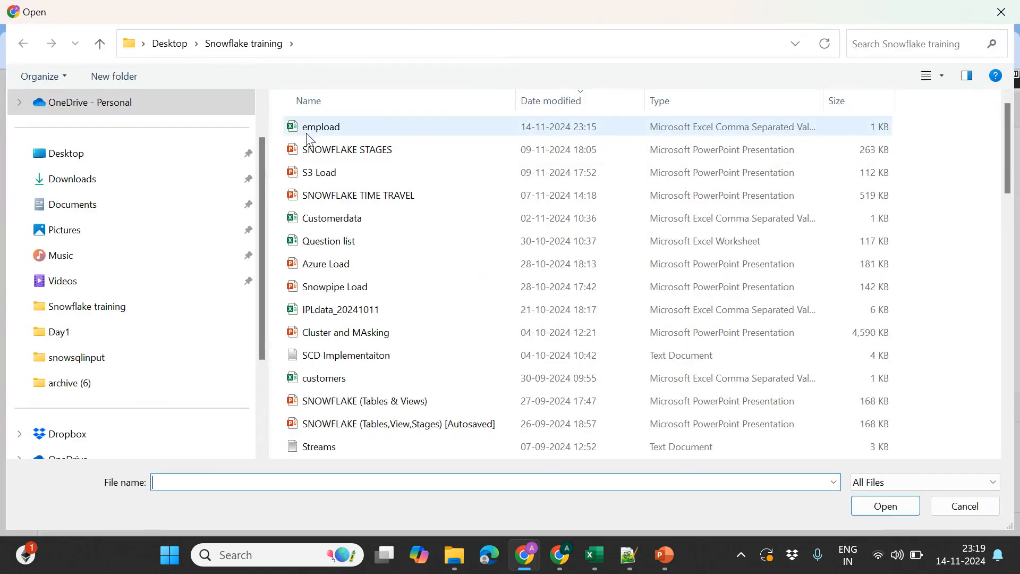
pyautogui.click(309, 133)
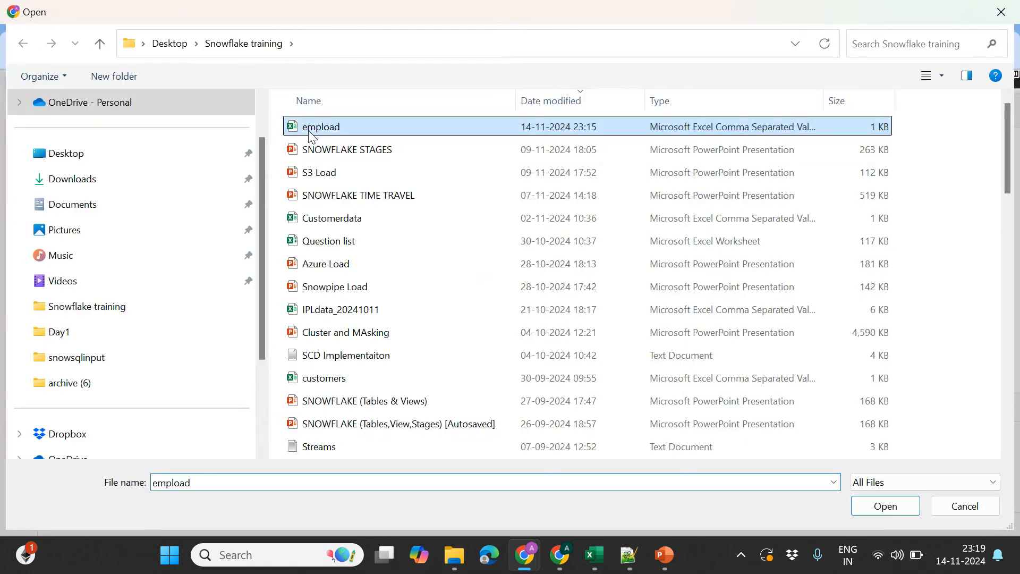
pyautogui.click(866, 505)
pyautogui.click(703, 473)
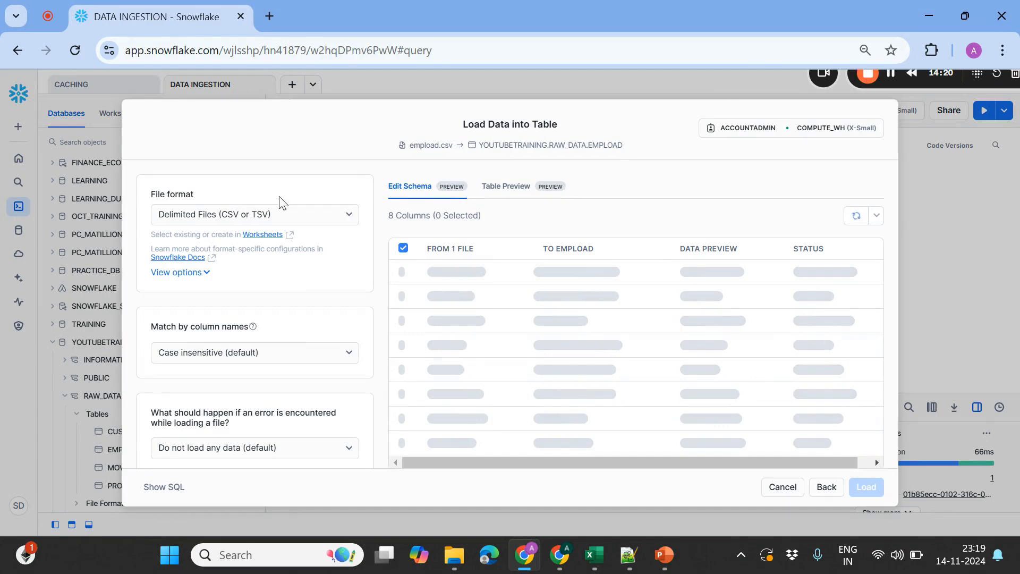
# - Try to load empload.csv with the CSVONE file format and source column c9 excluded, and read the load error before dismissing it
pyautogui.click(268, 218)
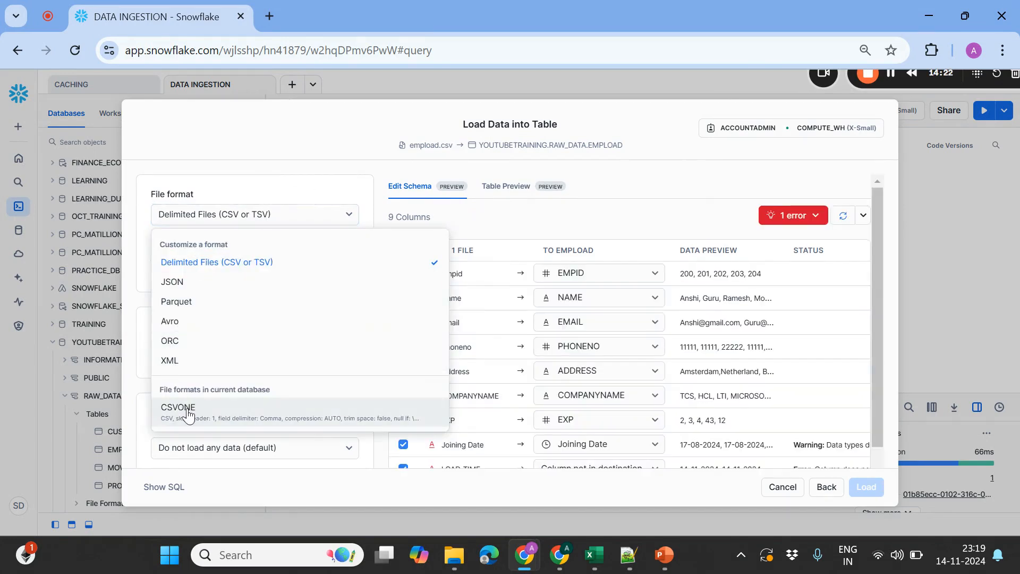
pyautogui.click(186, 409)
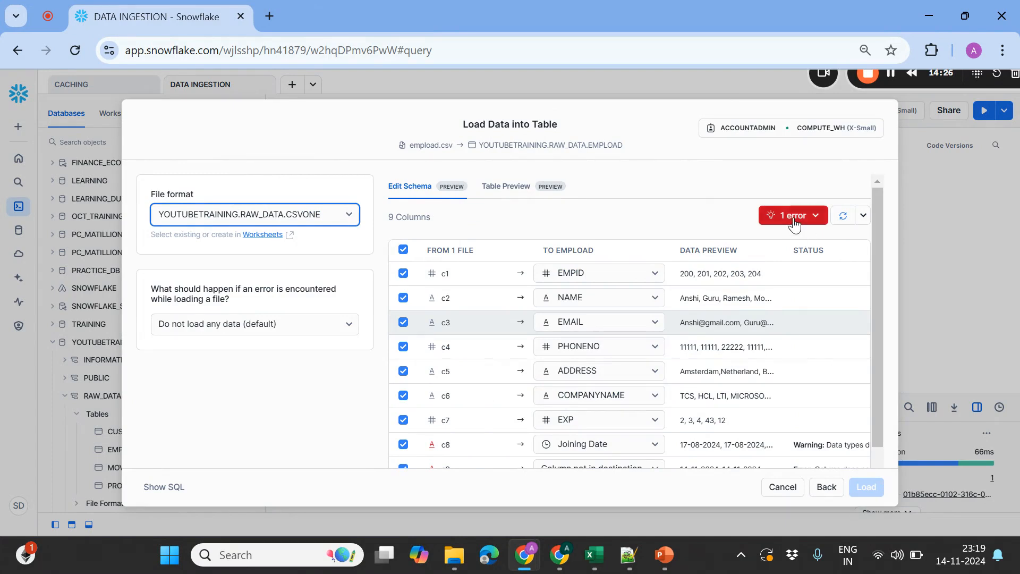
pyautogui.moveTo(879, 225); pyautogui.dragTo(882, 279)
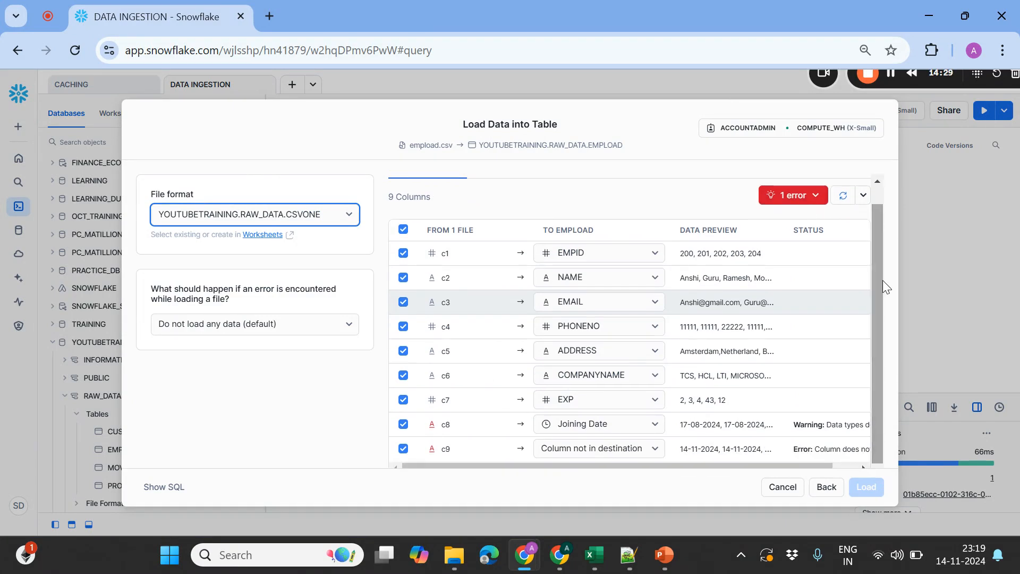
pyautogui.click(403, 449)
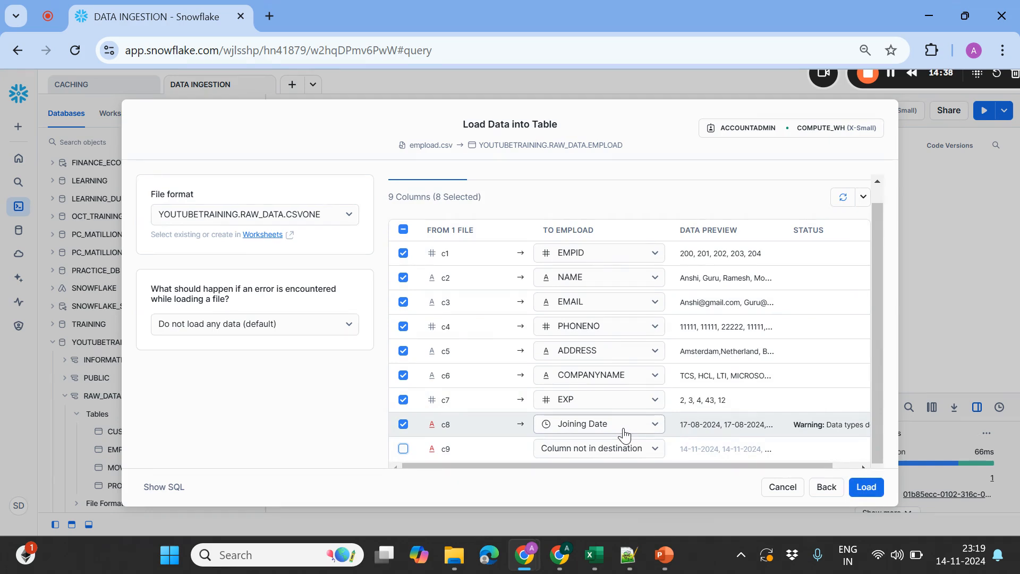
pyautogui.click(866, 487)
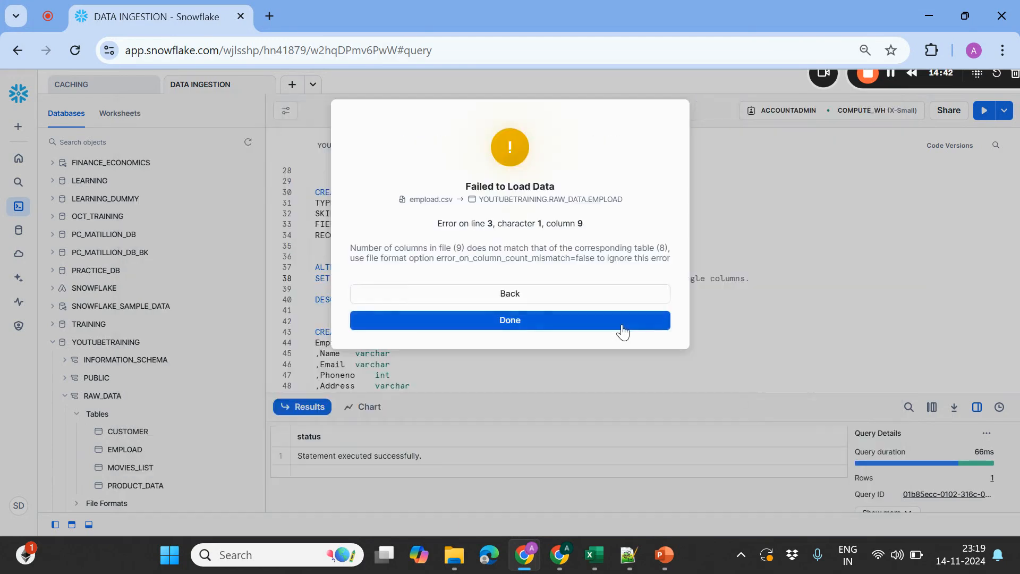
pyautogui.moveTo(411, 248); pyautogui.dragTo(663, 248)
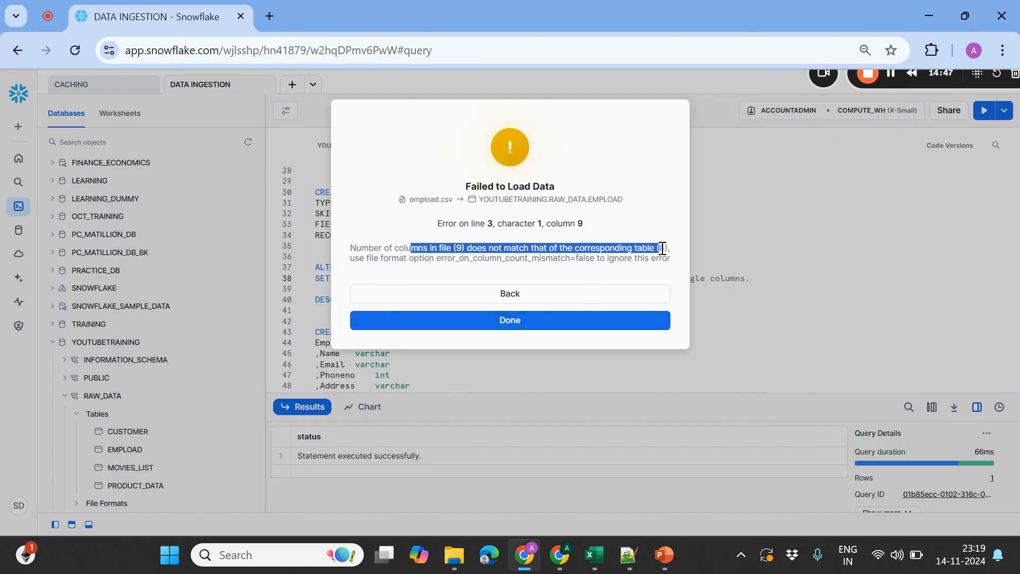
pyautogui.click(516, 324)
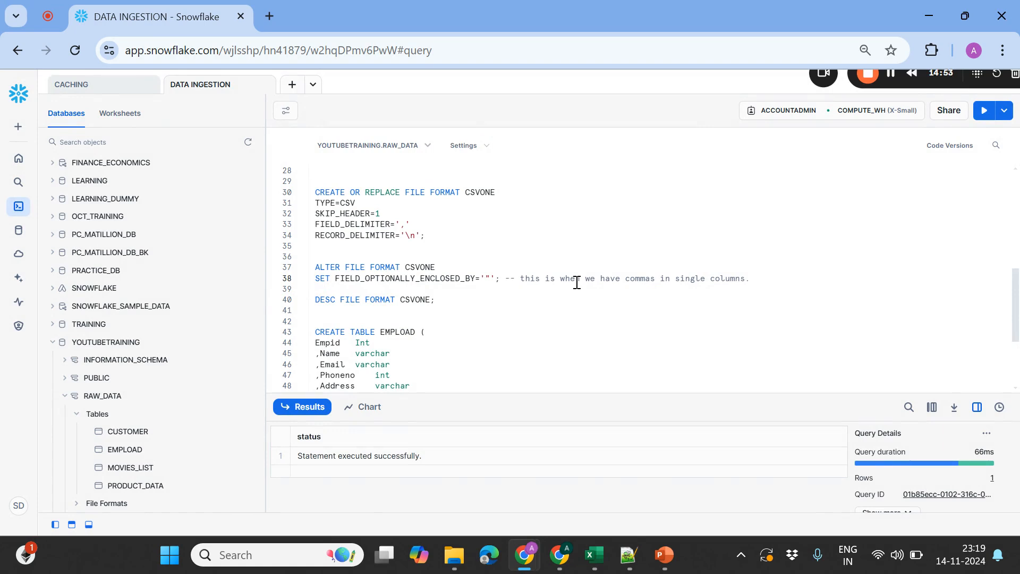
# - Duplicate the ALTER FILE FORMAT CSVONE statement below the original and replace its option name with ERROR_ON_COLUMN_COUNT_MISMATCH
pyautogui.moveTo(500, 278); pyautogui.dragTo(307, 272)
pyautogui.hotkey('ctrl', 'c')
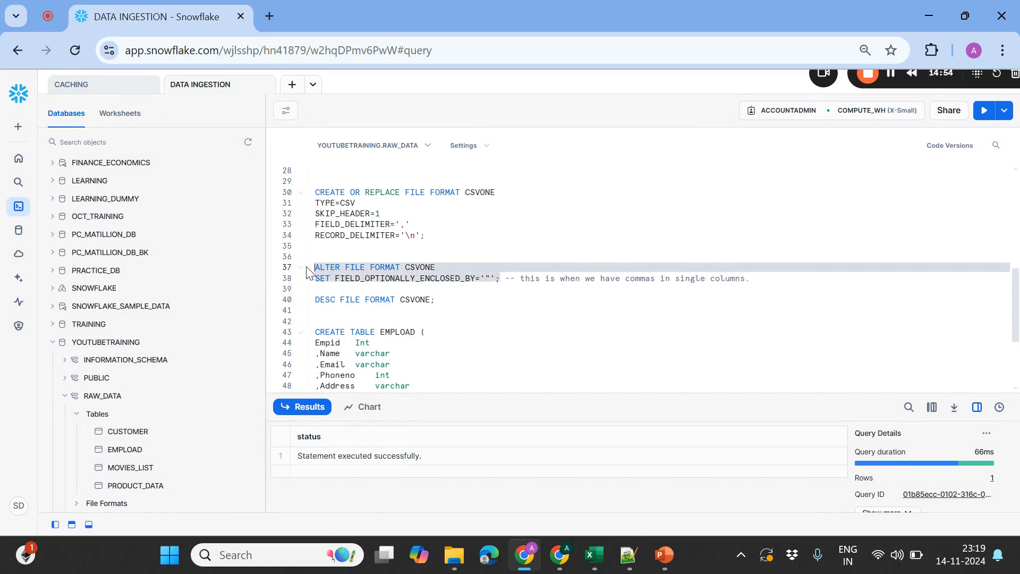
pyautogui.click(764, 279)
pyautogui.press('Return')
pyautogui.press('Return')
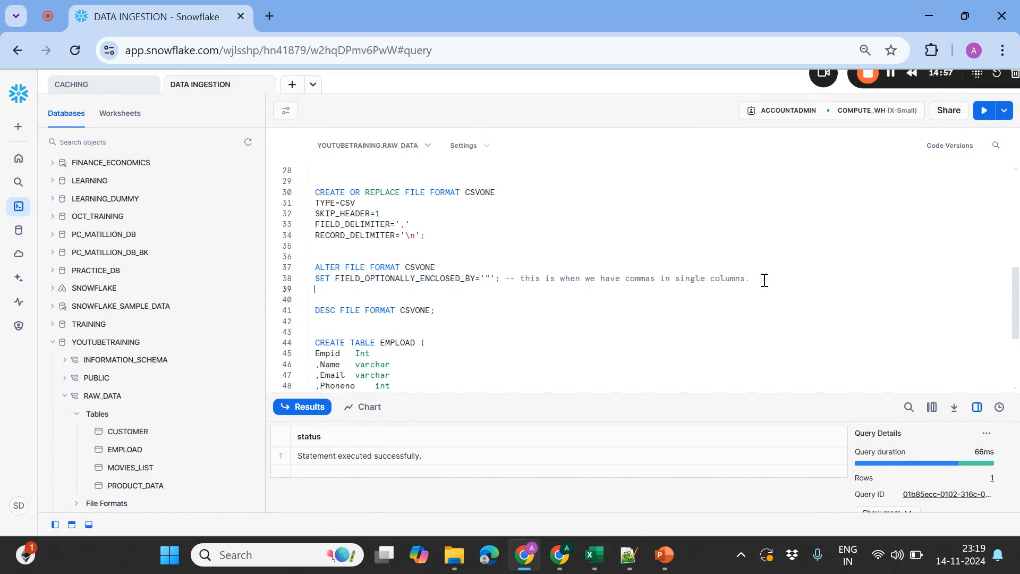
pyautogui.hotkey('ctrl', 'v')
pyautogui.doubleClick(355, 310)
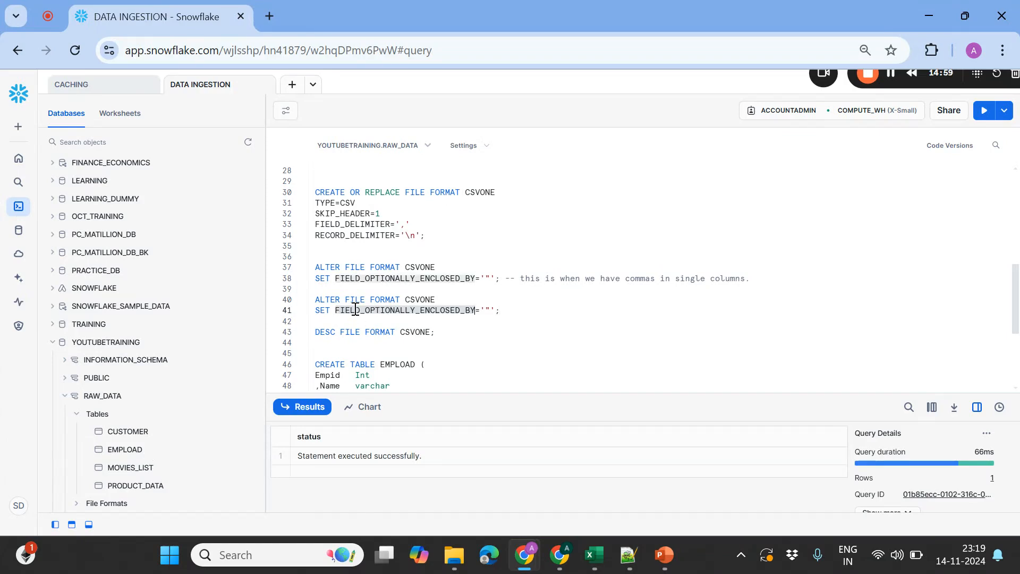
pyautogui.write('ERROR_ON')
pyautogui.write('_COLUMN')
pyautogui.write('_COUNT_MISM')
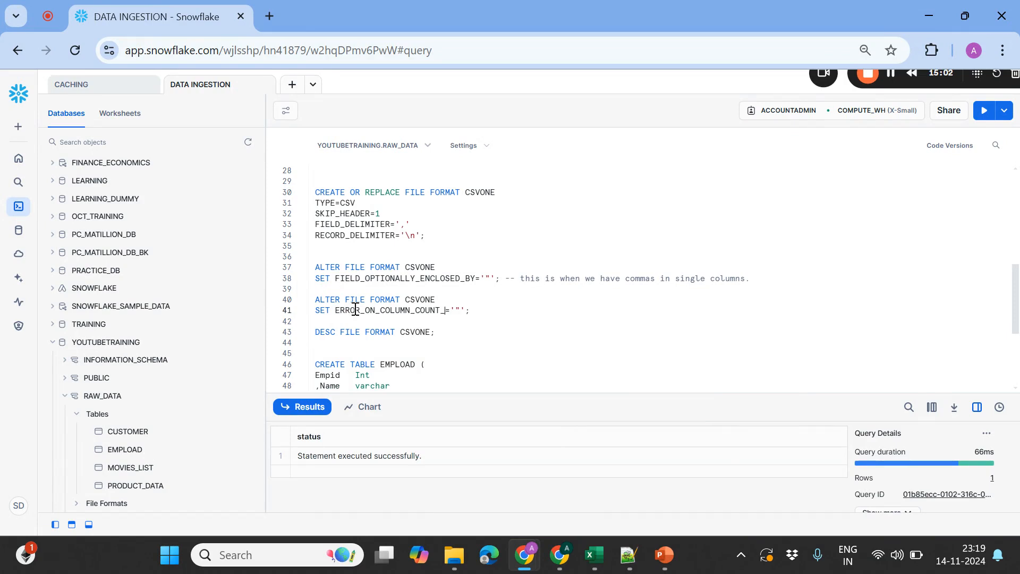
pyautogui.write('ATCH')
pyautogui.click(461, 314)
pyautogui.write('_')
# - Run DESC FILE FORMAT CSVONE and enlarge the results area to show more properties
pyautogui.click(376, 332)
pyautogui.hotkey('ctrl', 'Return')
pyautogui.moveTo(497, 396); pyautogui.dragTo(519, 234)
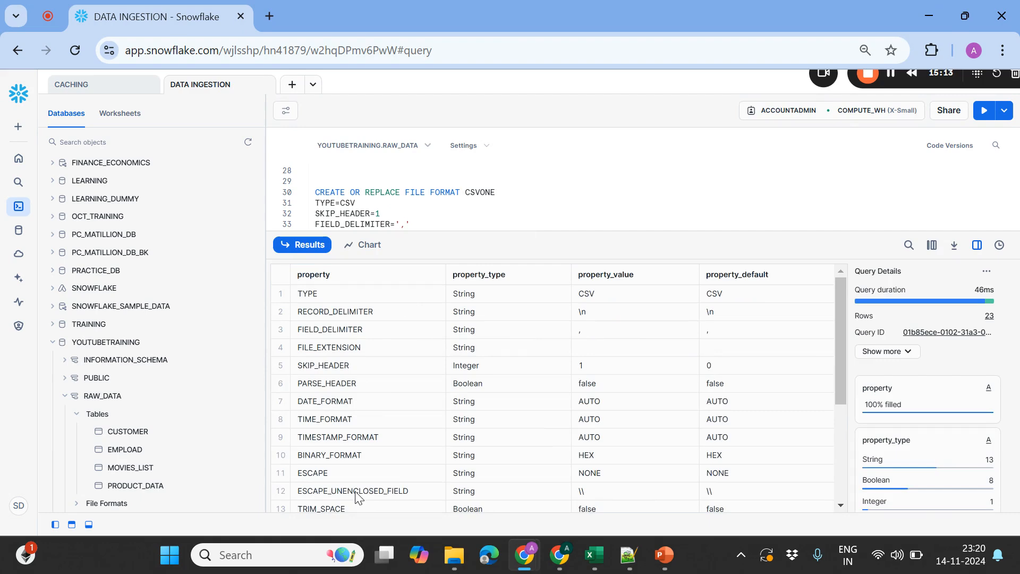
# - Check the ERROR_ON_COLUMN_COUNT_MISMATCH property and its default in the CSVONE description, and select its name cell
pyautogui.click(355, 491)
pyautogui.press('Down')
pyautogui.press('Down')
pyautogui.press('Down')
pyautogui.press('Down')
pyautogui.press('Down')
pyautogui.press('Down')
pyautogui.press('Down')
pyautogui.press('Down')
pyautogui.press('Down')
pyautogui.press('Down')
pyautogui.press('Down')
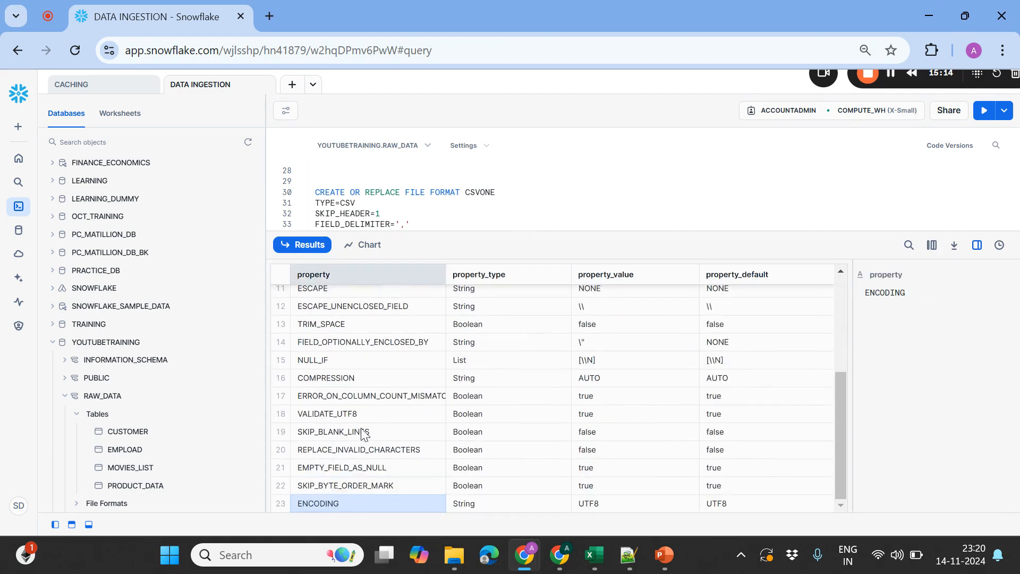
pyautogui.click(365, 396)
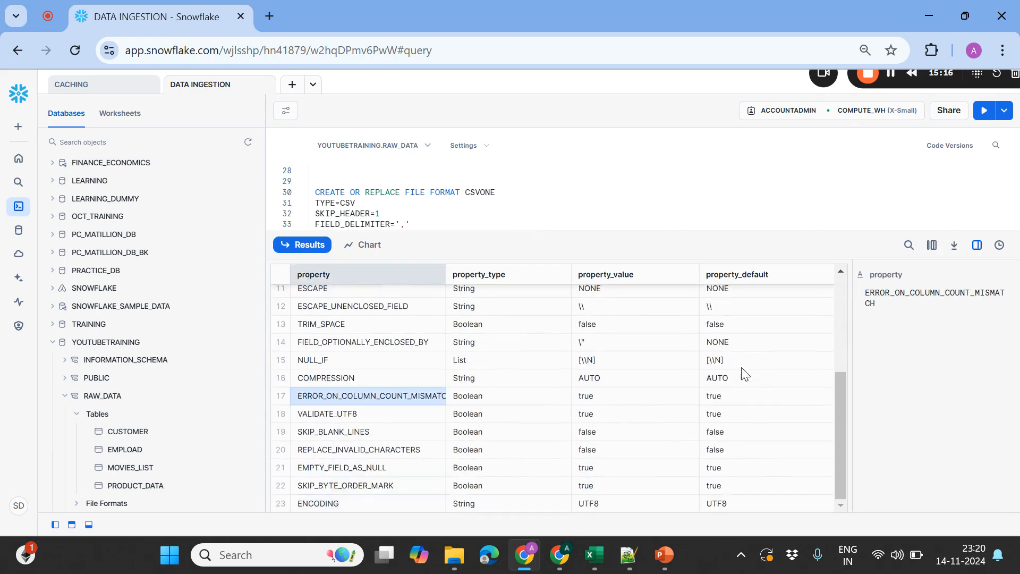
pyautogui.click(712, 400)
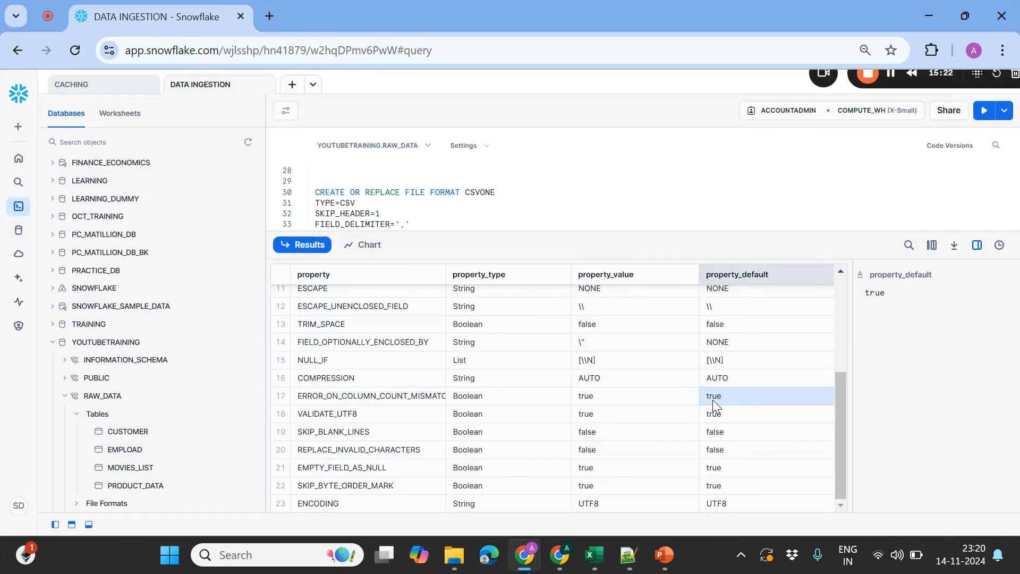
pyautogui.click(416, 398)
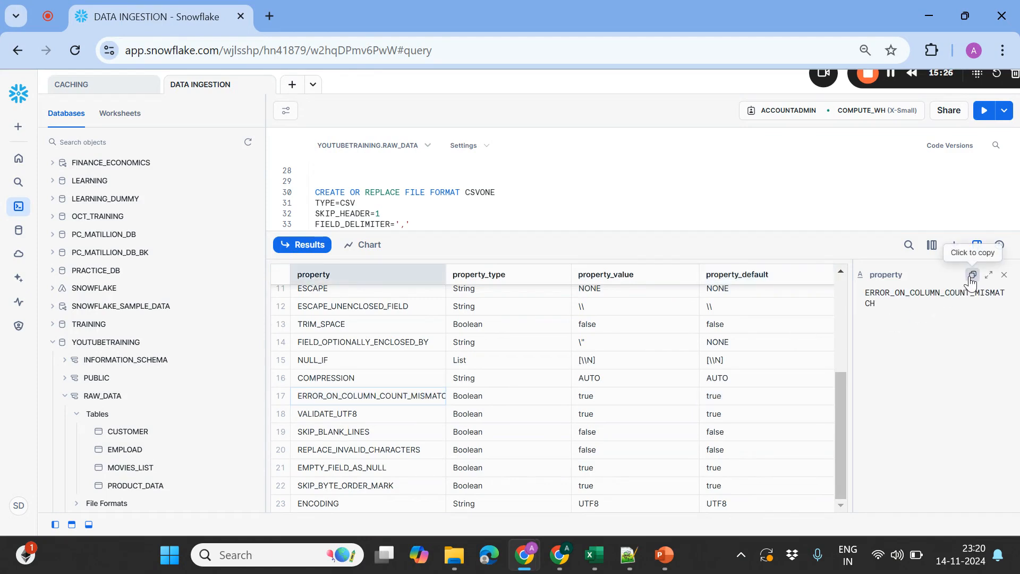
# - Correct the option name in the second ALTER FILE FORMAT CSVONE statement to ERROR_ON_COLUMN_COUNT_MISMATCH, set it to FALSE, and run the statement
pyautogui.moveTo(601, 229); pyautogui.dragTo(599, 362)
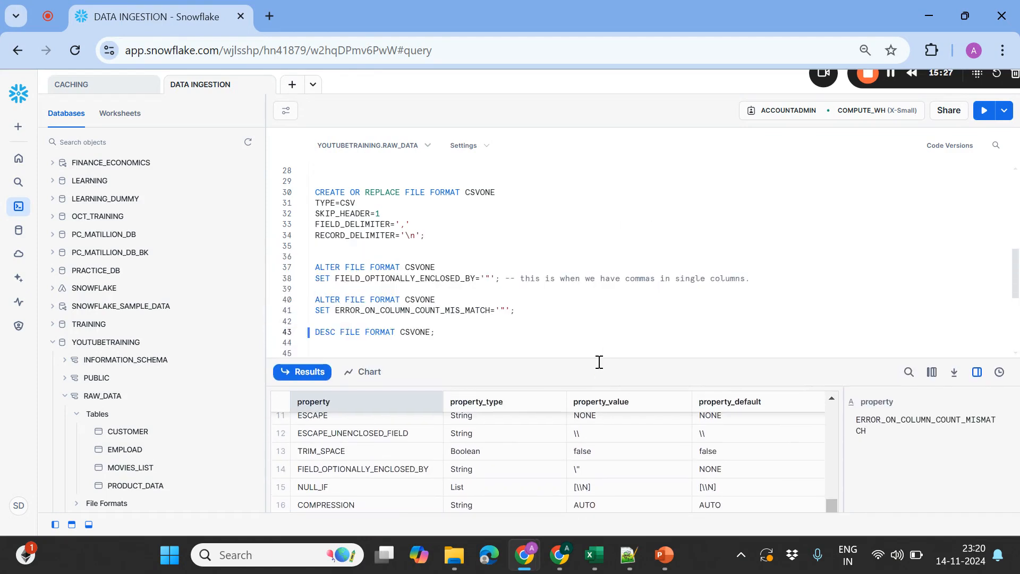
pyautogui.doubleClick(441, 312)
pyautogui.write('ERROR_ON_COLUMN_COUNT_MISMATCH')
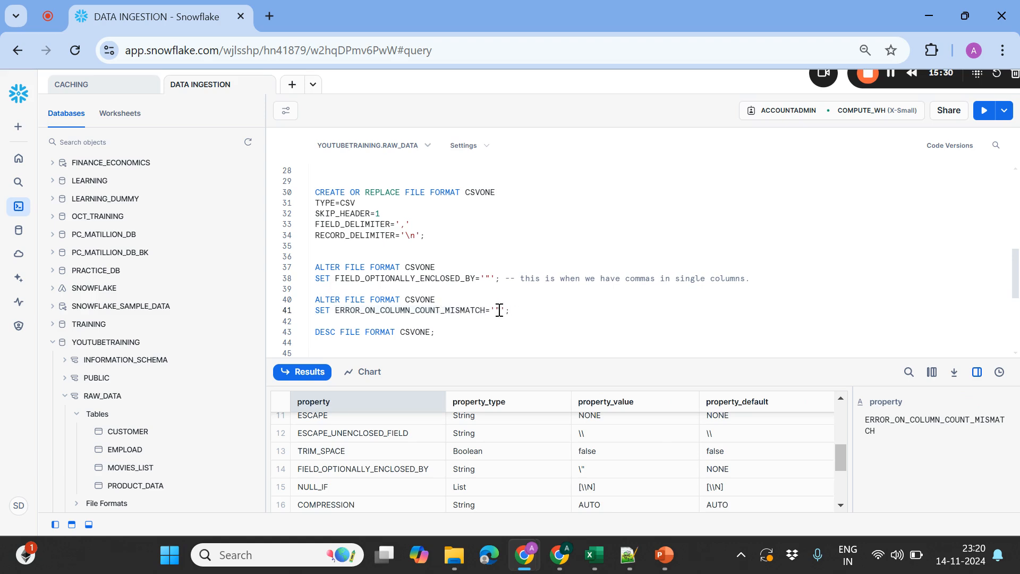
pyautogui.write('FALSE')
pyautogui.hotkey('ctrl', 'Return')
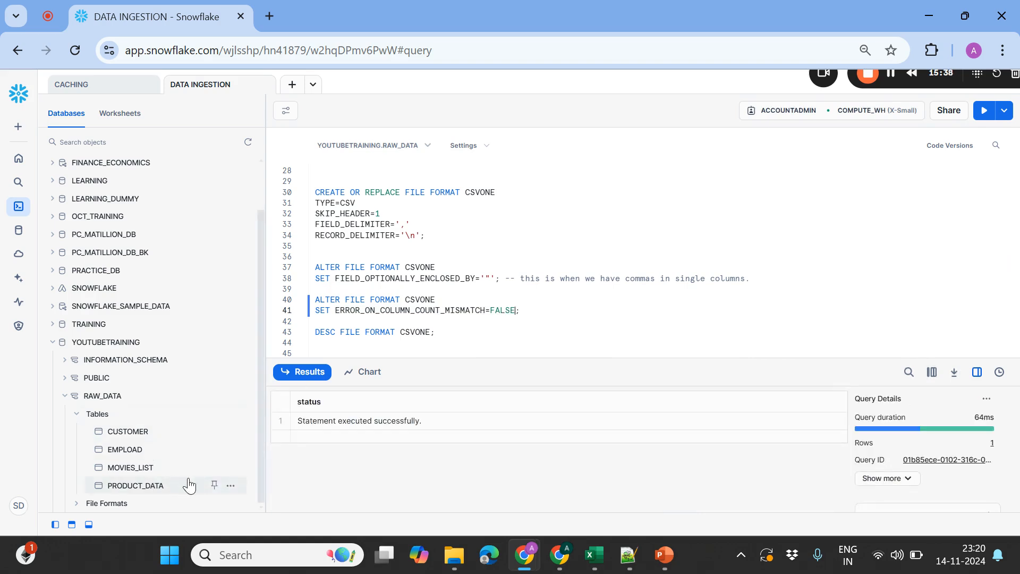
# - Start a data load into the EMPLOAD table with empload.csv from the Snowflake training folder as the source file
pyautogui.moveTo(228, 489)
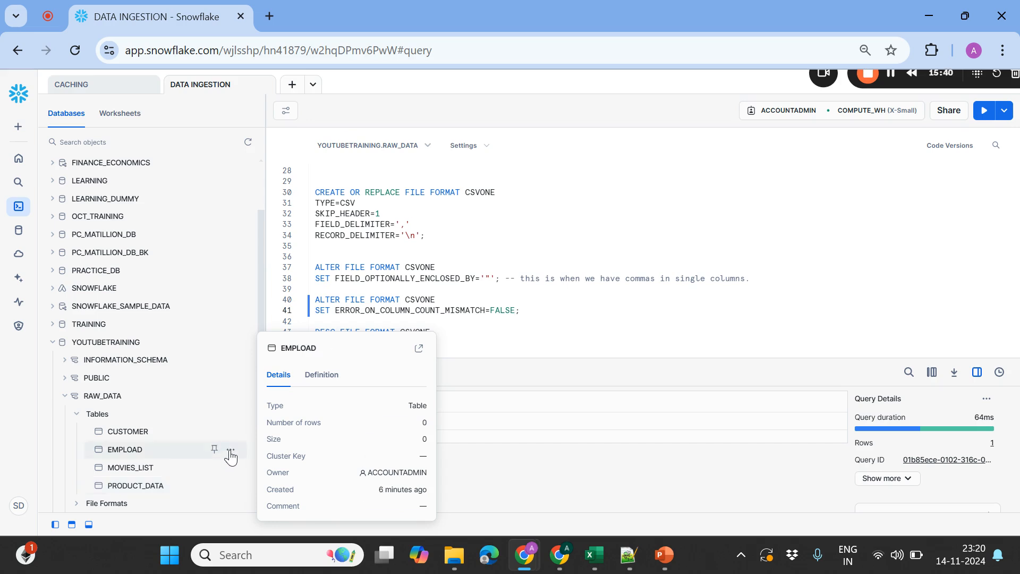
pyautogui.click(230, 451)
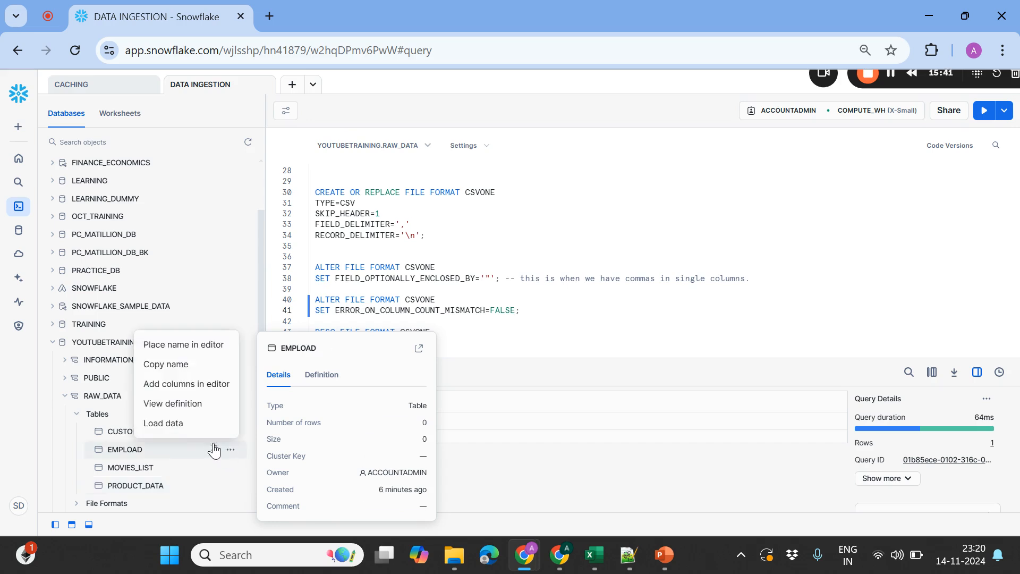
pyautogui.click(163, 423)
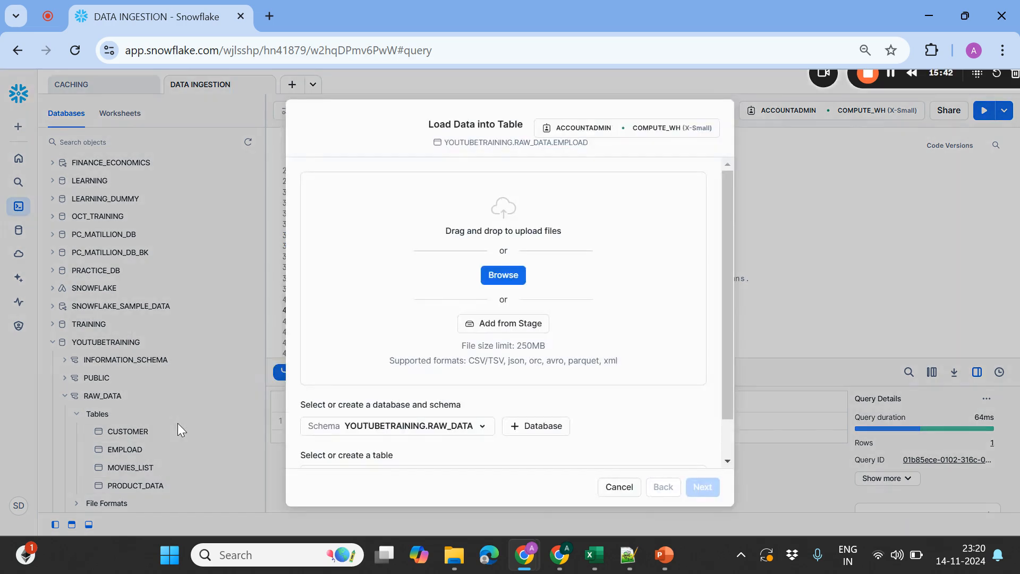
pyautogui.click(494, 279)
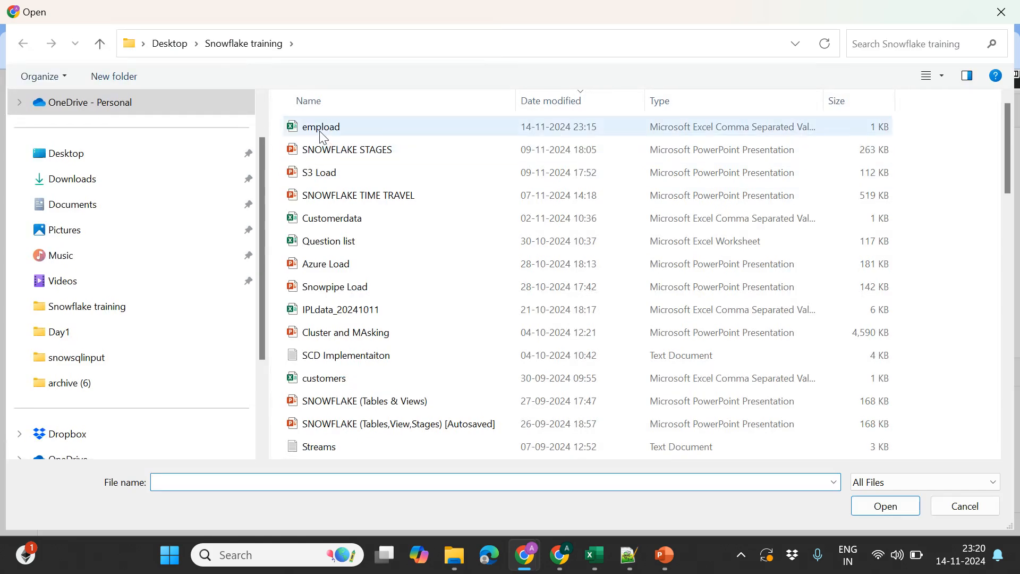
pyautogui.click(320, 130)
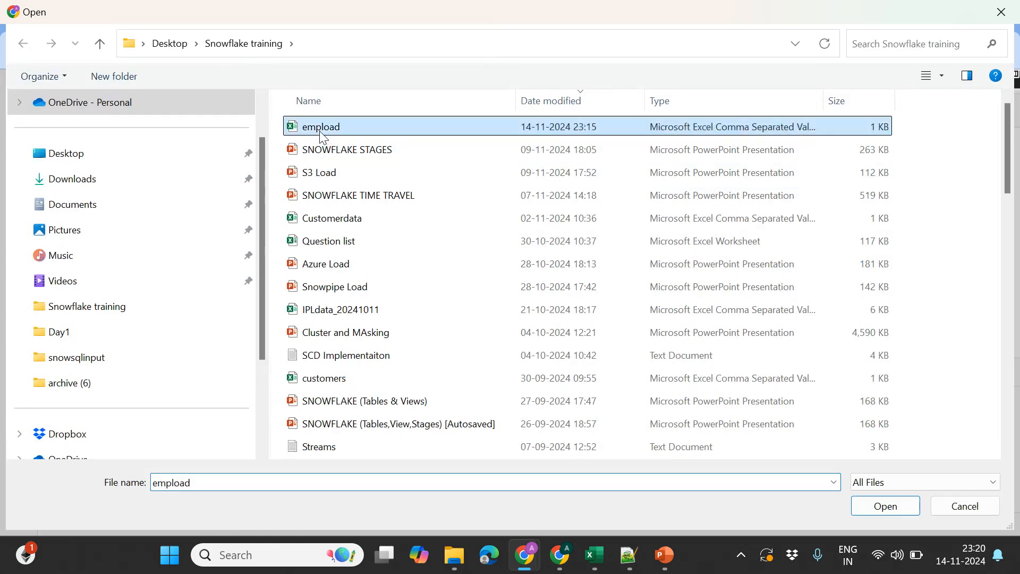
pyautogui.click(868, 508)
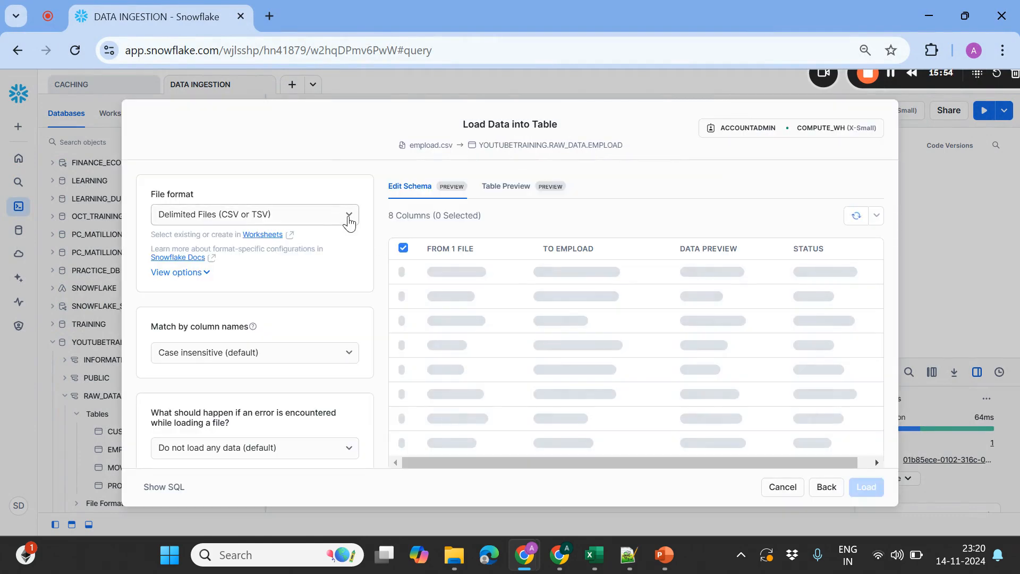
# - Try to load the file into EMPLOAD using the CSVONE file format with source column c9 excluded
pyautogui.click(349, 218)
pyautogui.click(191, 412)
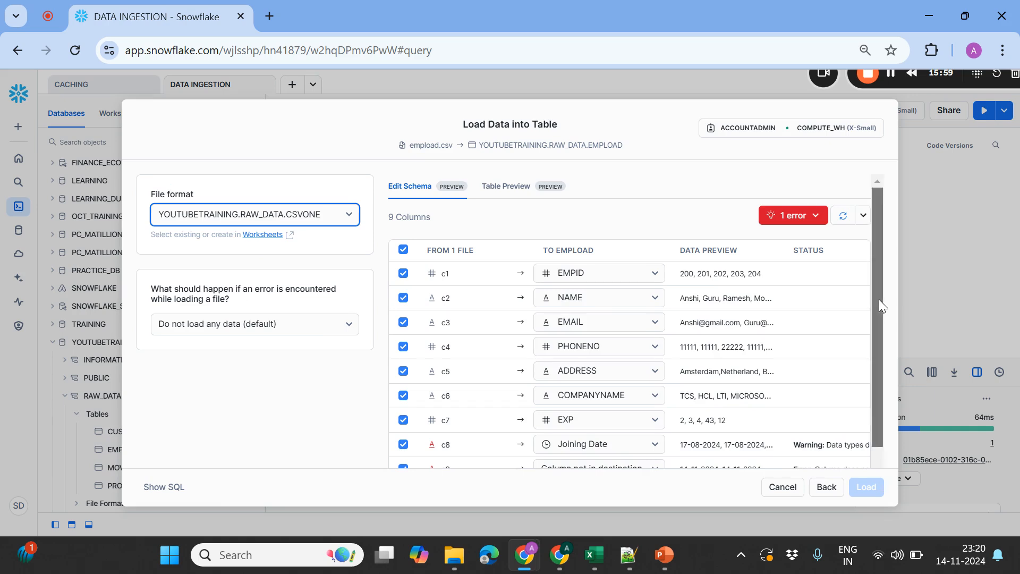
pyautogui.scroll(-2, 879, 299)
pyautogui.click(403, 449)
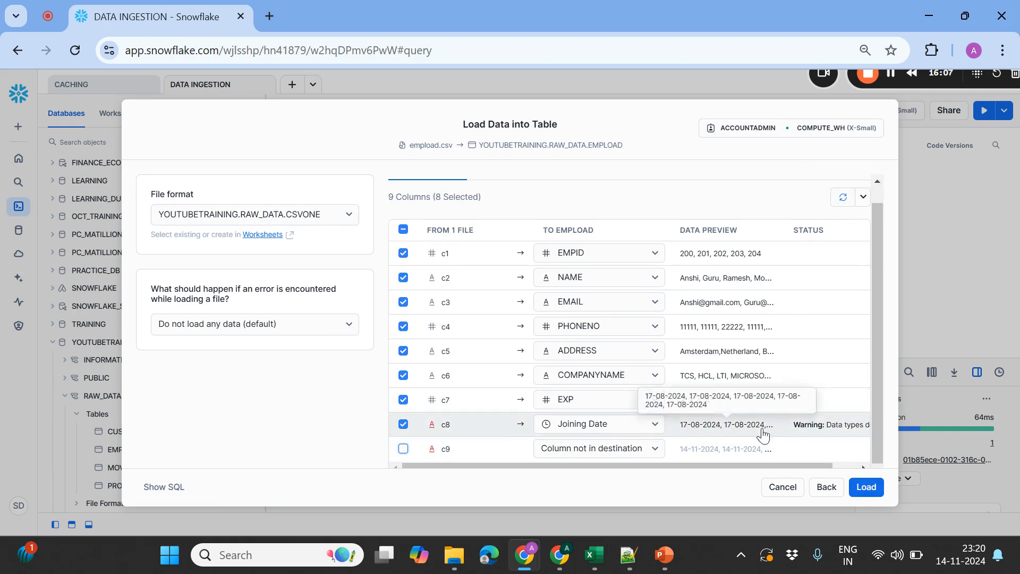
pyautogui.click(859, 488)
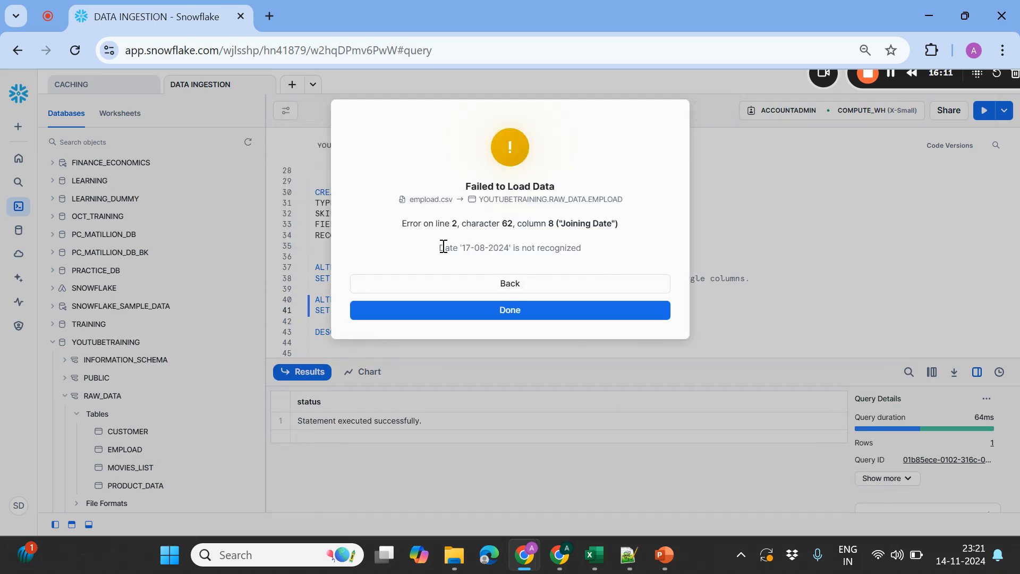
# - Copy the date error from the failed load, close it, and add --Date '17-08-2024' is not recognized below the second ALTER statement
pyautogui.moveTo(438, 248); pyautogui.dragTo(594, 260)
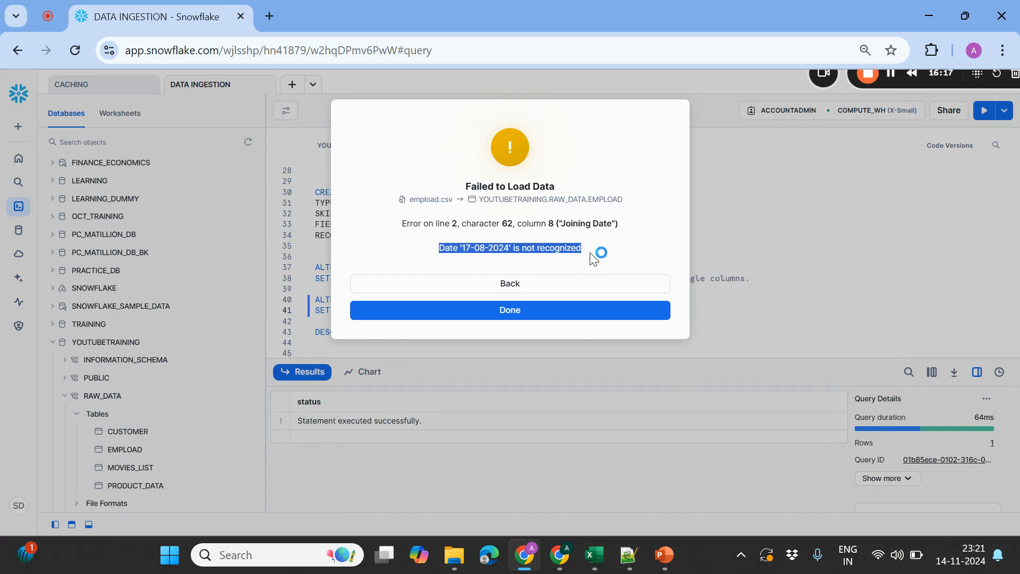
pyautogui.click(519, 313)
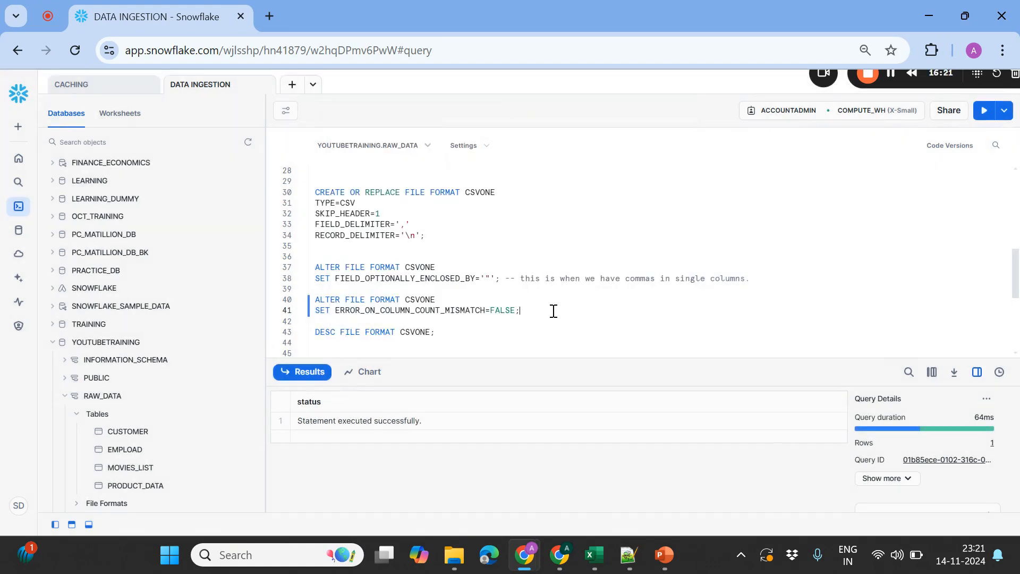
pyautogui.press('Return')
pyautogui.press('Return')
pyautogui.write("--Date '17-08-2024' is not recognized")
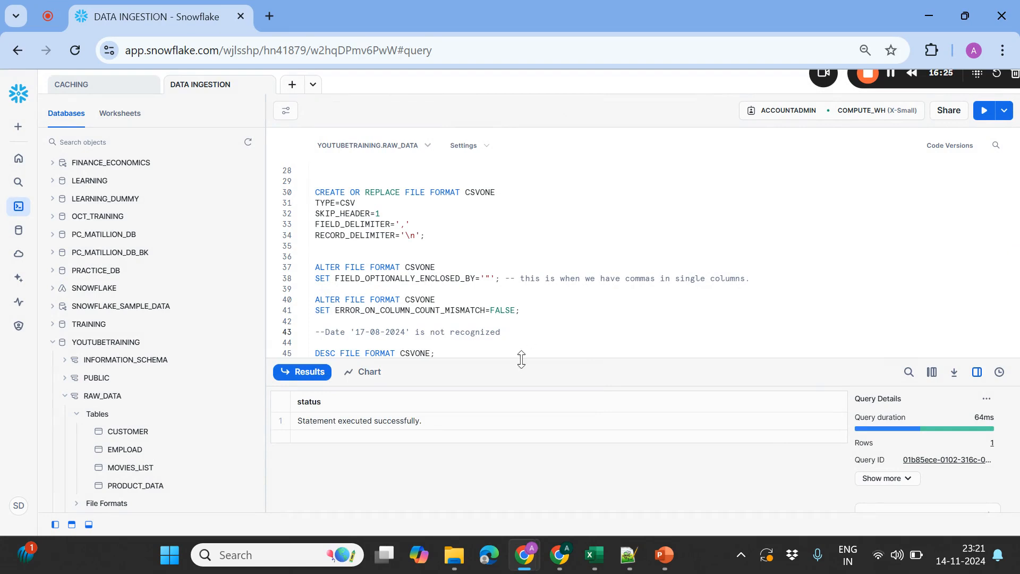
# - Add a SELECT CURRENT_DATE statement below the comment and run it to compare Snowflake's date format with the date in the error
pyautogui.moveTo(521, 365); pyautogui.dragTo(517, 412)
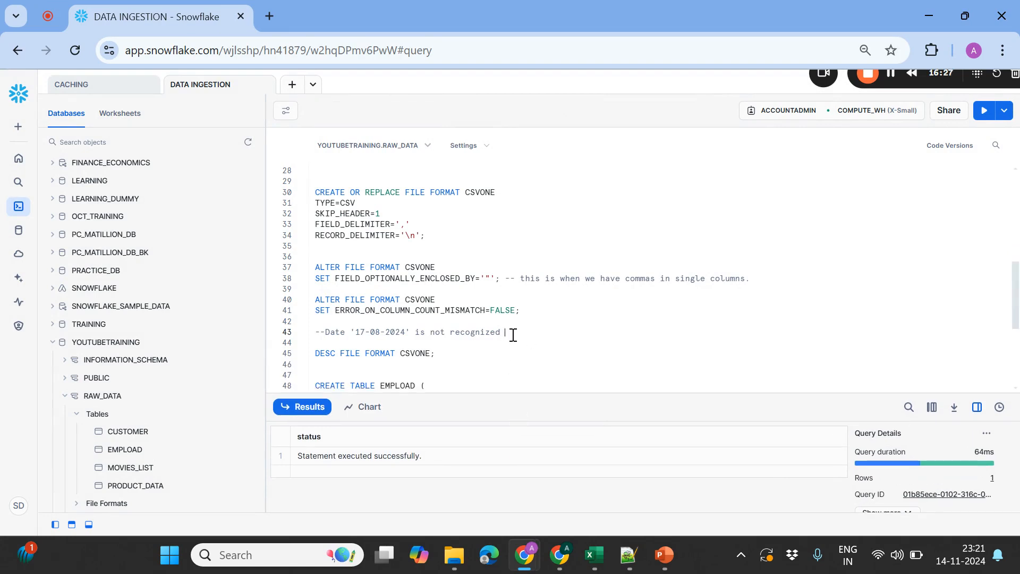
pyautogui.press('Return')
pyautogui.press('Return')
pyautogui.write('SELE')
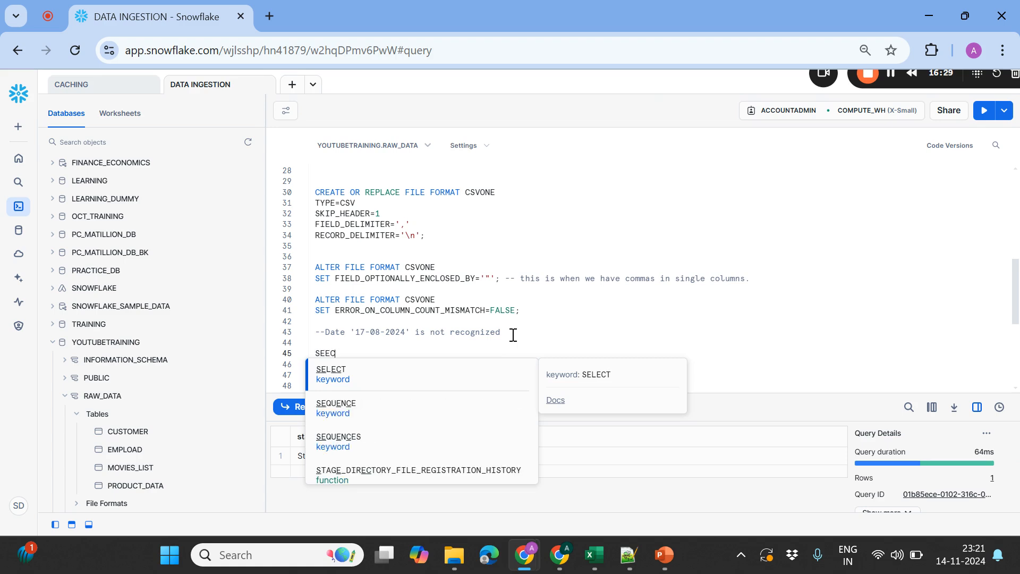
pyautogui.write('CT CURRENT_DATE')
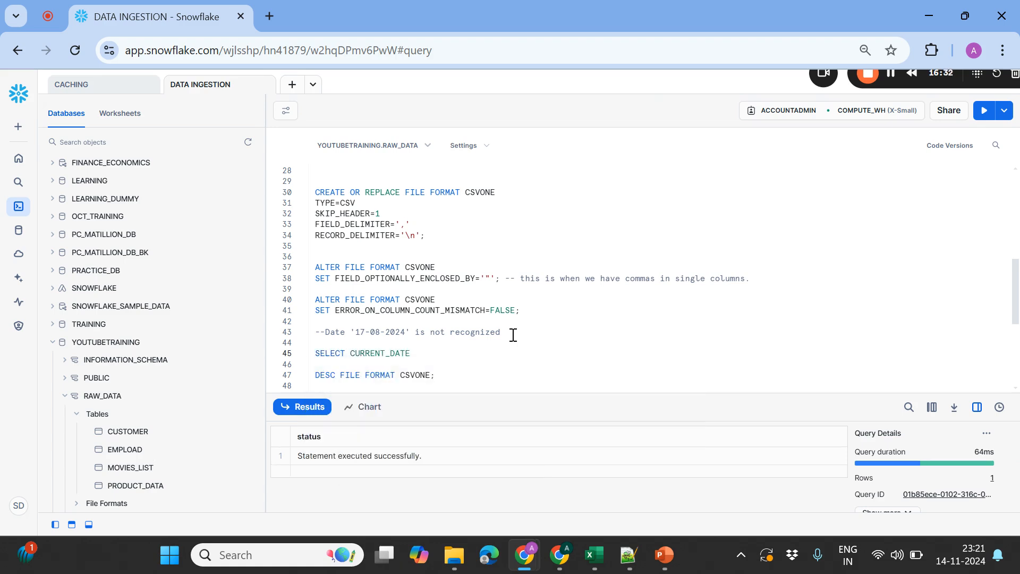
pyautogui.hotkey('ctrl', 'Return')
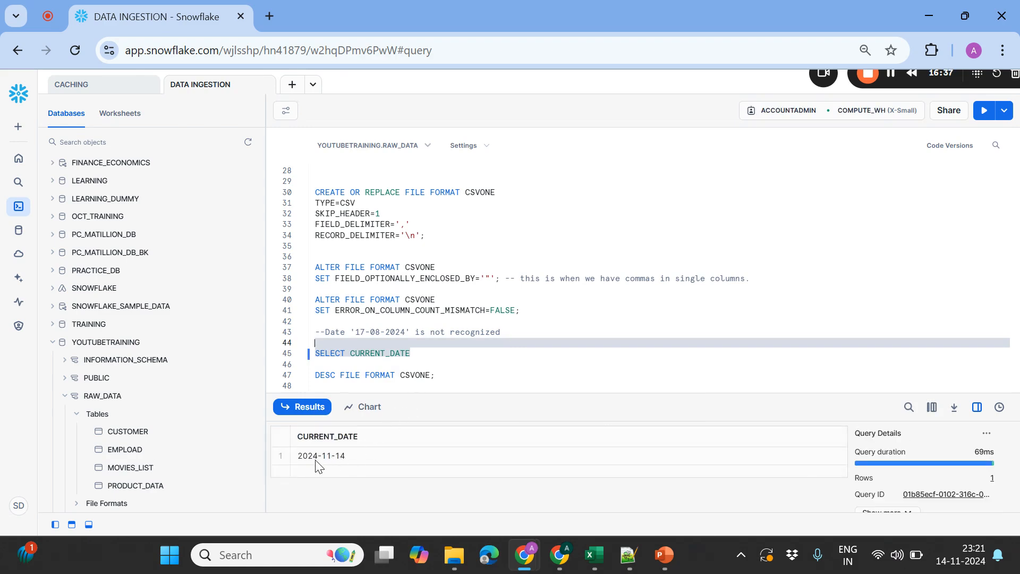
pyautogui.moveTo(355, 332); pyautogui.dragTo(403, 331)
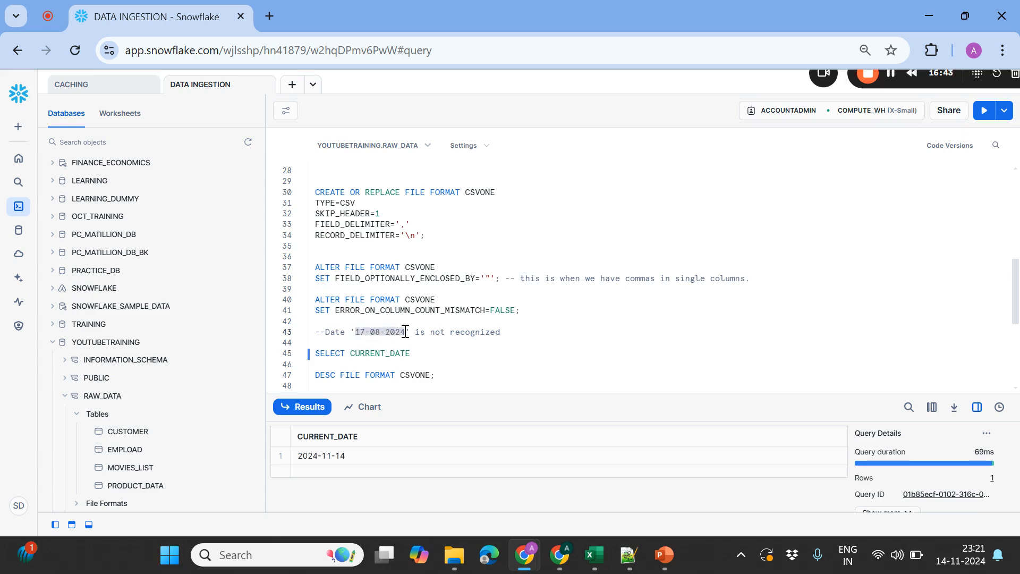
pyautogui.moveTo(423, 353); pyautogui.dragTo(310, 359)
pyautogui.click(422, 356)
# - Duplicate the ALTER FILE FORMAT CSVONE statement for the column count mismatch below the SELECT CURRENT_DATE statement
pyautogui.moveTo(526, 310); pyautogui.dragTo(310, 299)
pyautogui.hotkey('ctrl', 'c')
pyautogui.press('Right')
pyautogui.press('Return')
pyautogui.press('Return')
pyautogui.hotkey('ctrl', 'v')
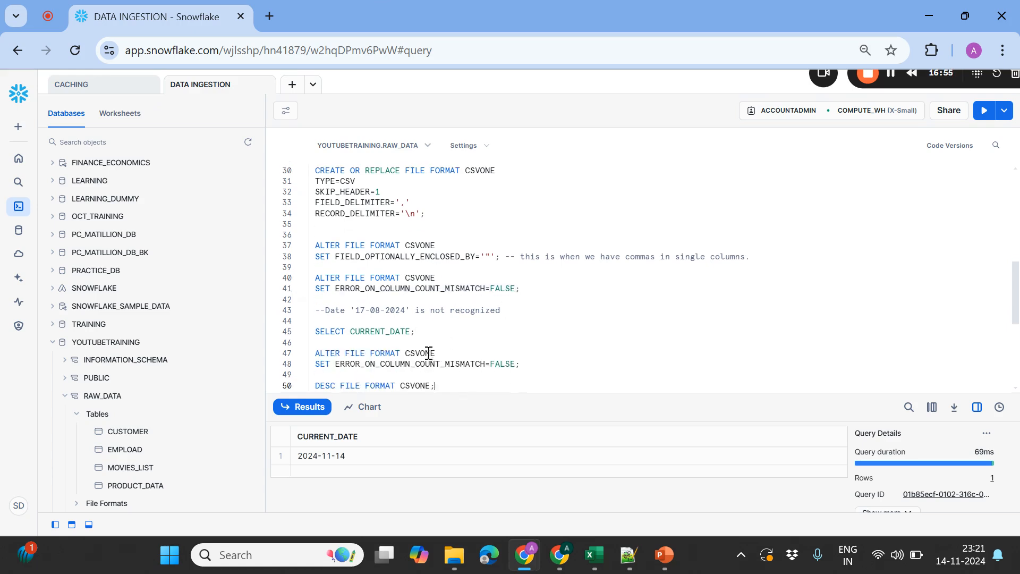
# - Change the duplicated statement's option to DATE_FORMAT='DD-MM-YYYY' and run it on CSVONE
pyautogui.doubleClick(398, 365)
pyautogui.write('DATE_F')
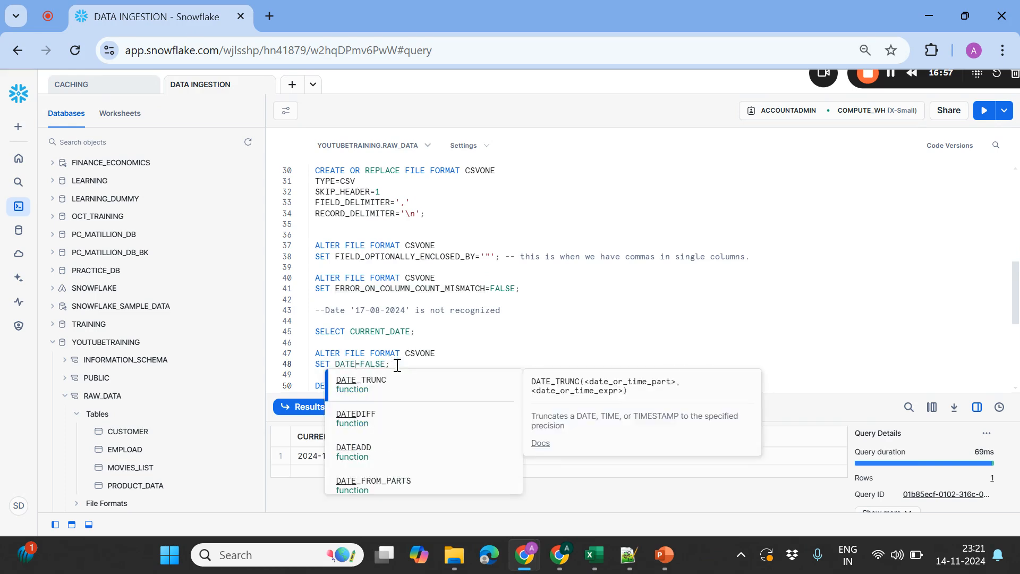
pyautogui.write('ORMAT')
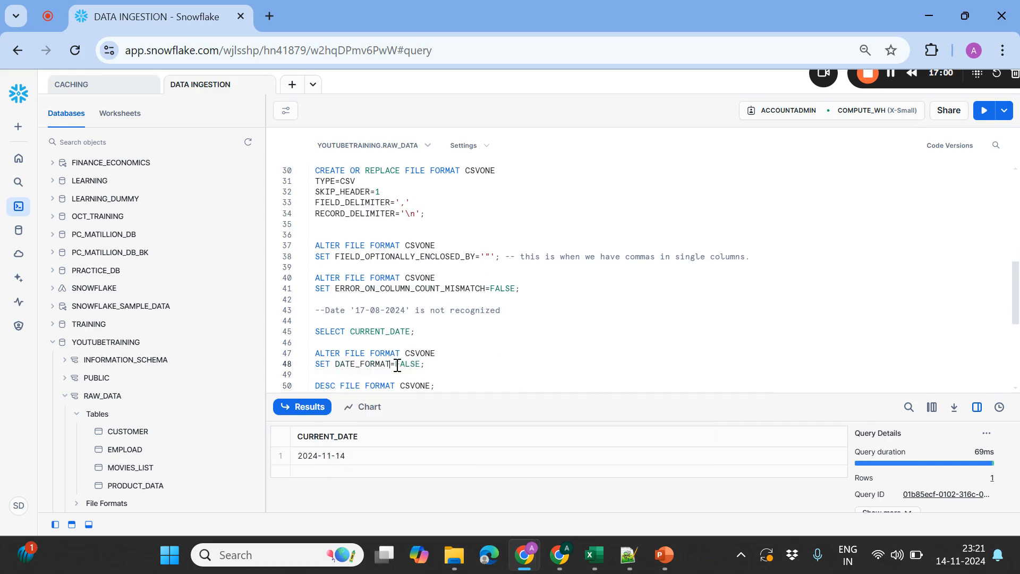
pyautogui.press('Right')
pyautogui.press('Right')
pyautogui.press('Right')
pyautogui.doubleClick(402, 366)
pyautogui.write("'DD")
pyautogui.hotkey('ctrl', 'Return')
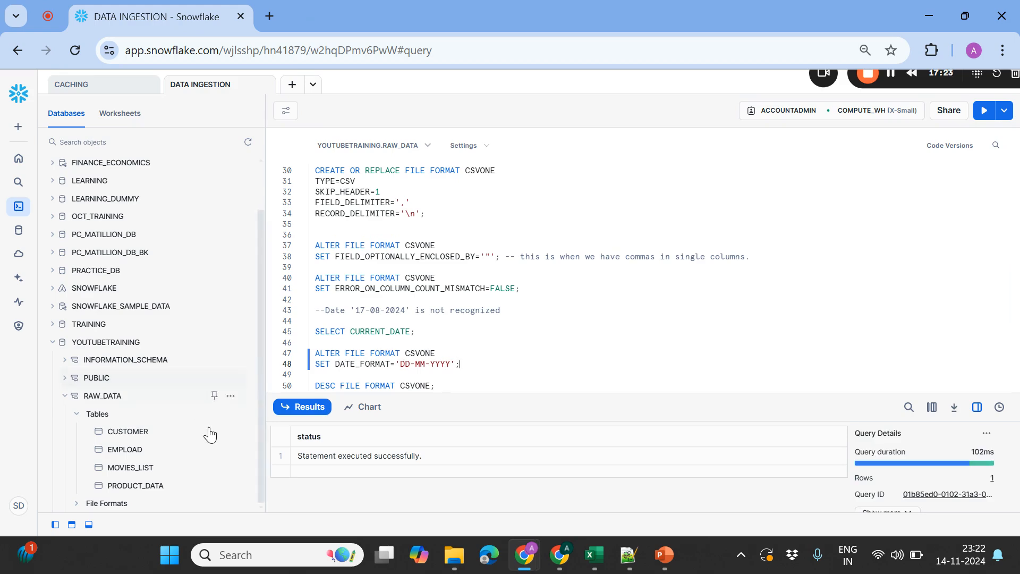
# - Start a data load from the CUSTOMER table and add empload.csv as the source file
pyautogui.click(235, 431)
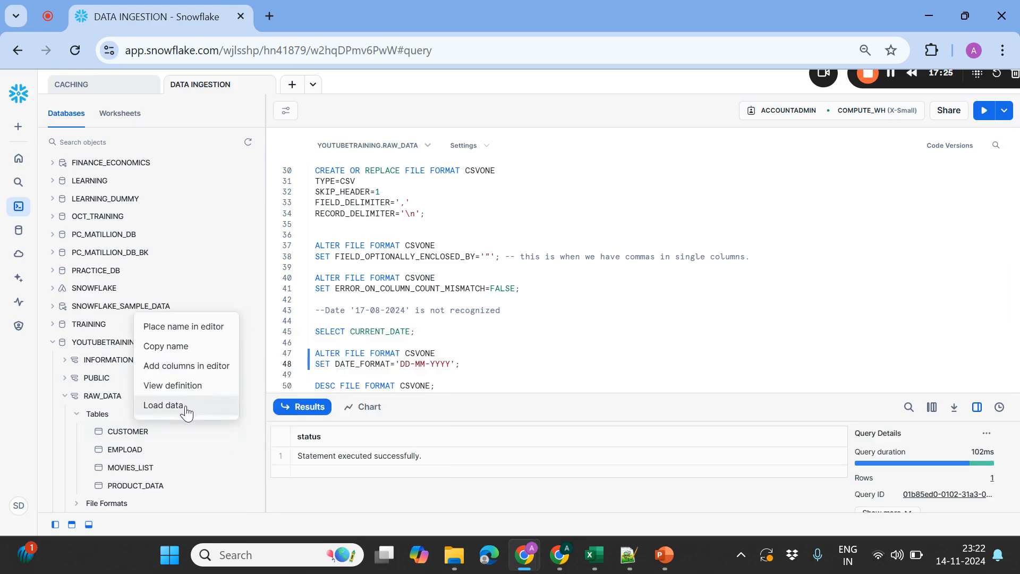
pyautogui.click(186, 408)
pyautogui.click(512, 274)
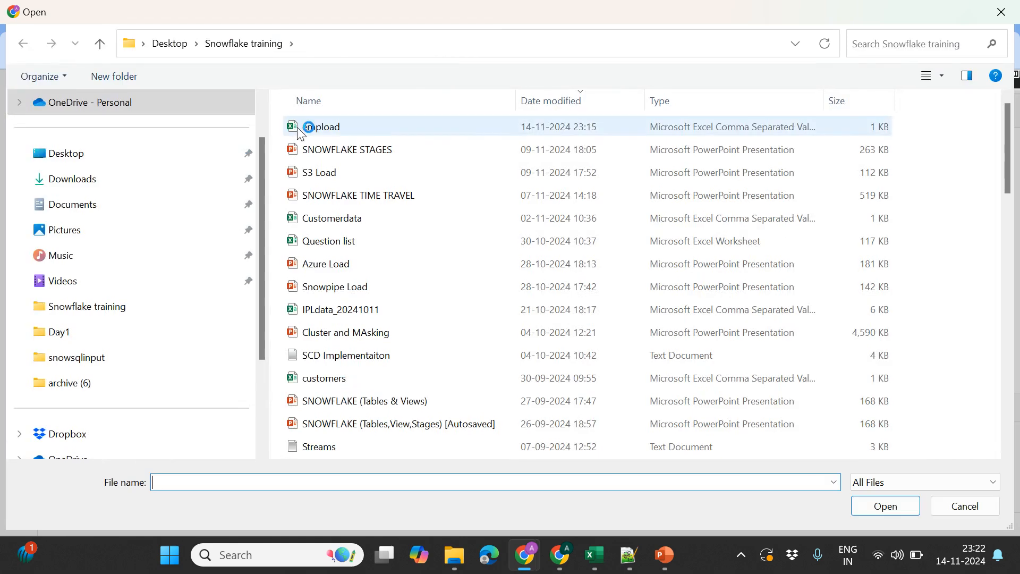
pyautogui.click(300, 129)
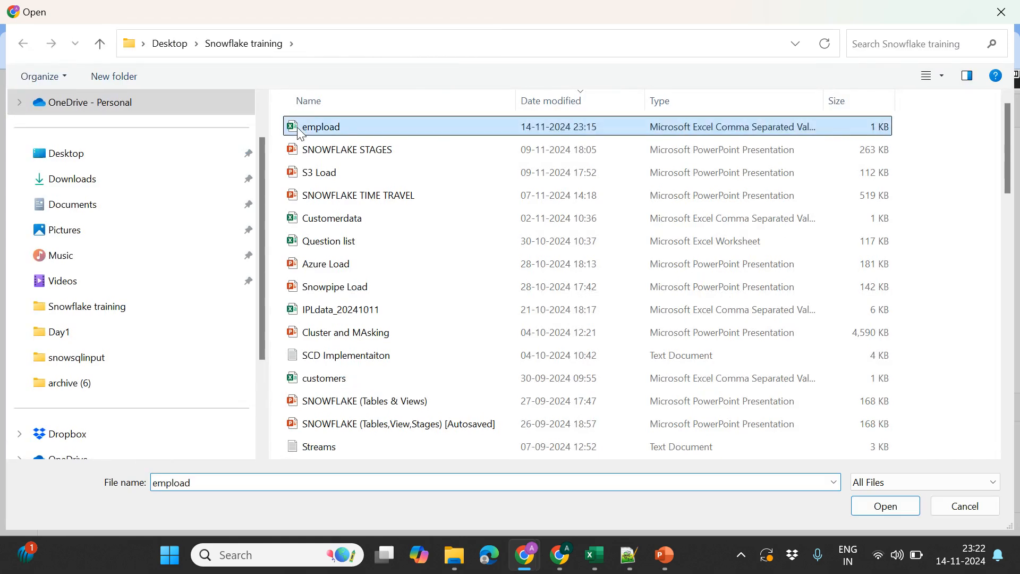
pyautogui.click(879, 508)
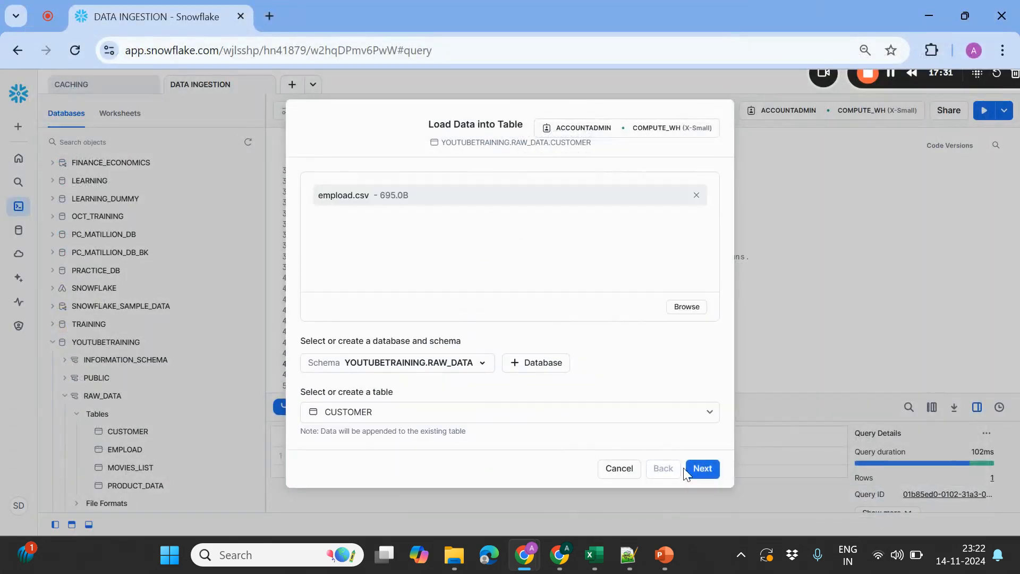
pyautogui.click(703, 468)
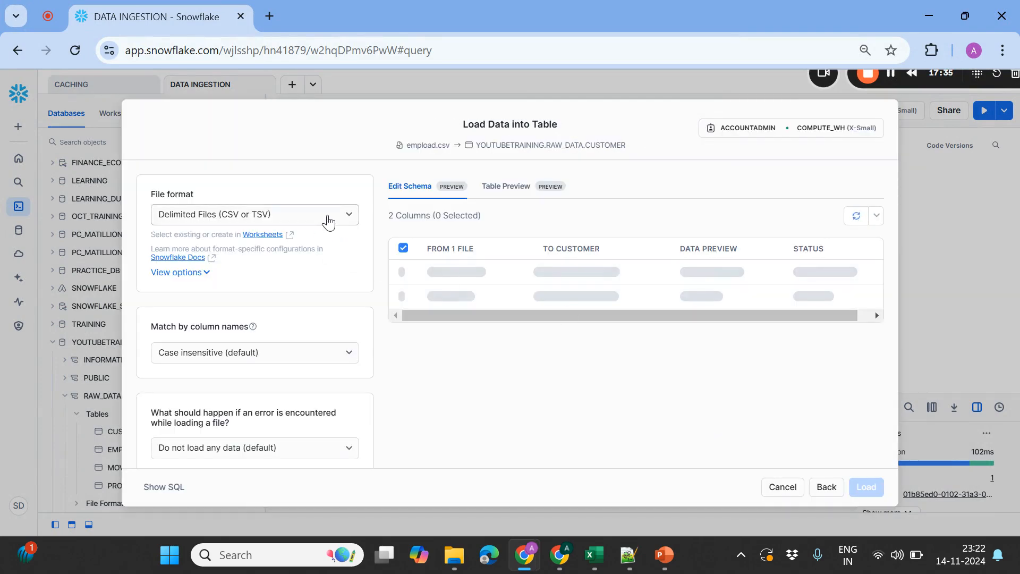
pyautogui.click(328, 215)
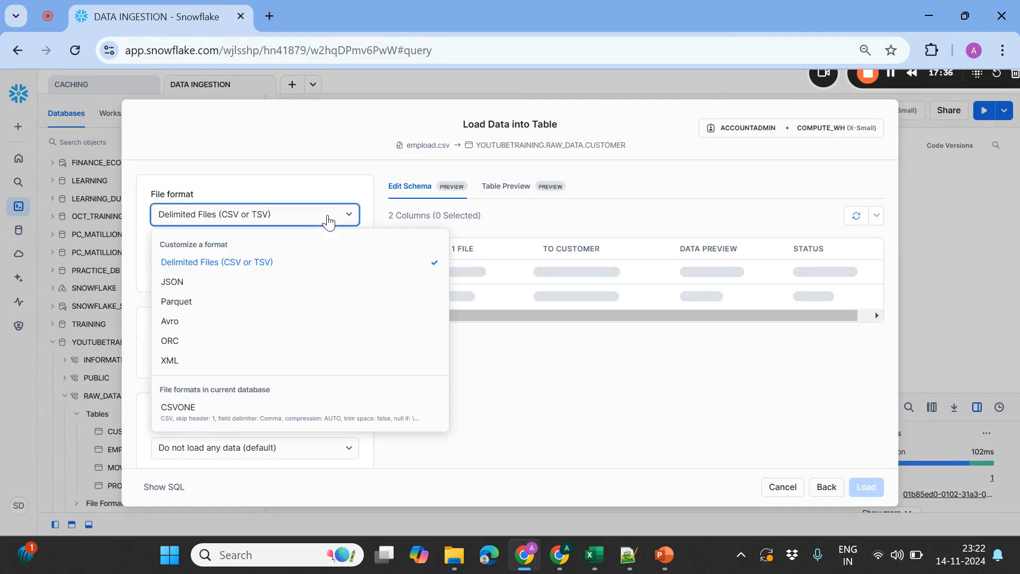
pyautogui.click(206, 415)
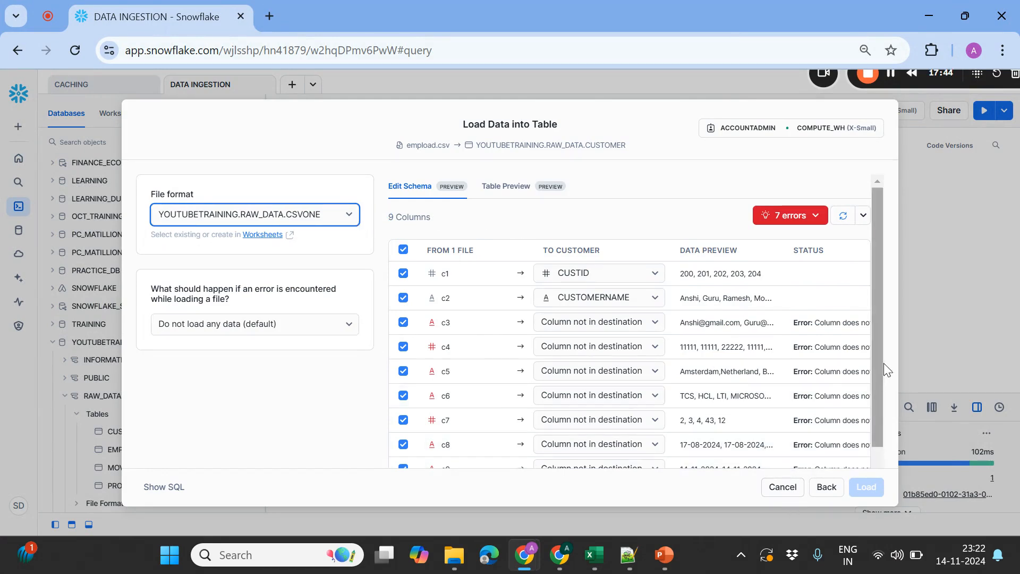
pyautogui.moveTo(883, 342); pyautogui.dragTo(878, 436)
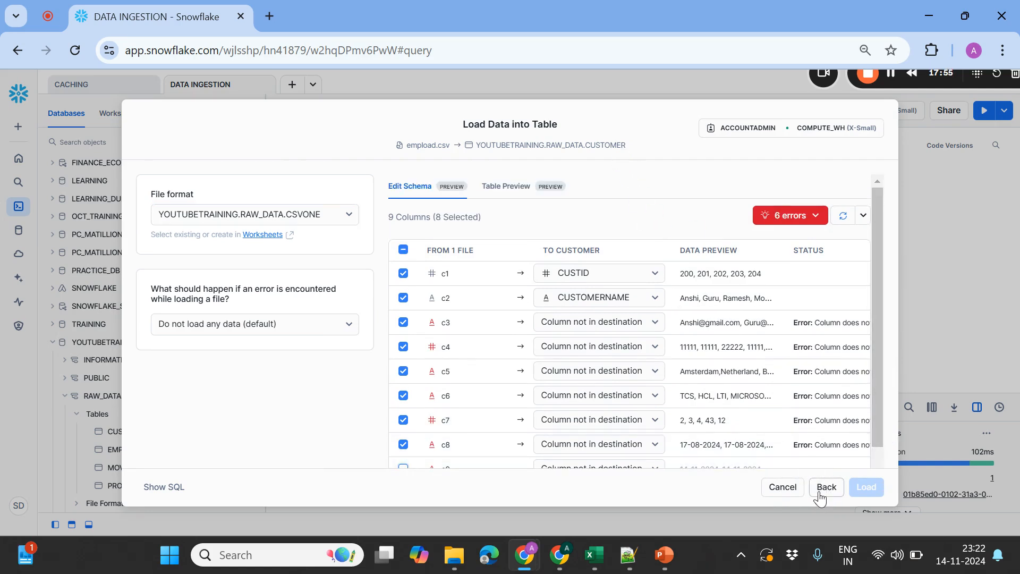
pyautogui.click(824, 487)
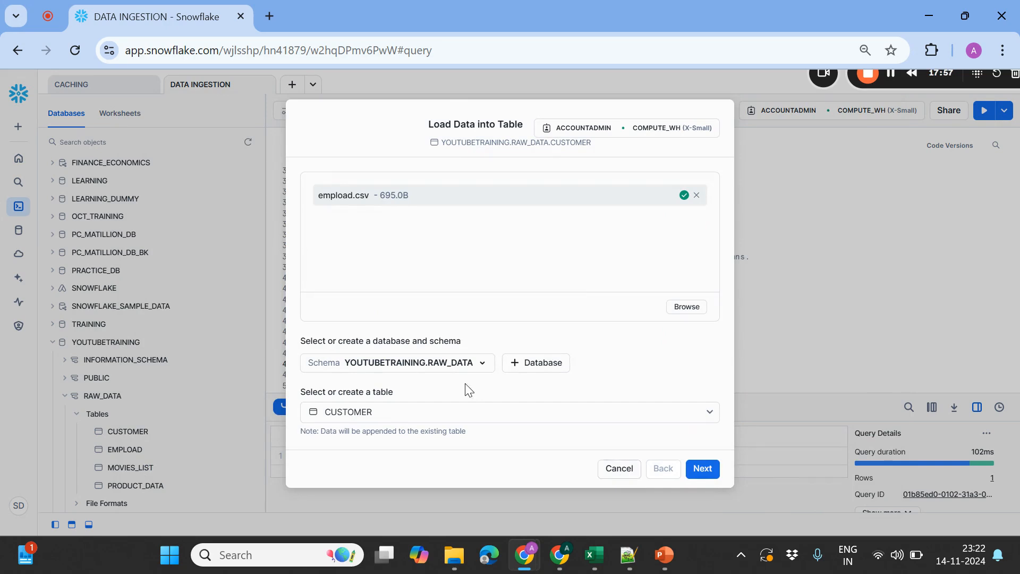
# - Change the target table of the load to EMPLOAD and proceed to the load settings
pyautogui.click(480, 414)
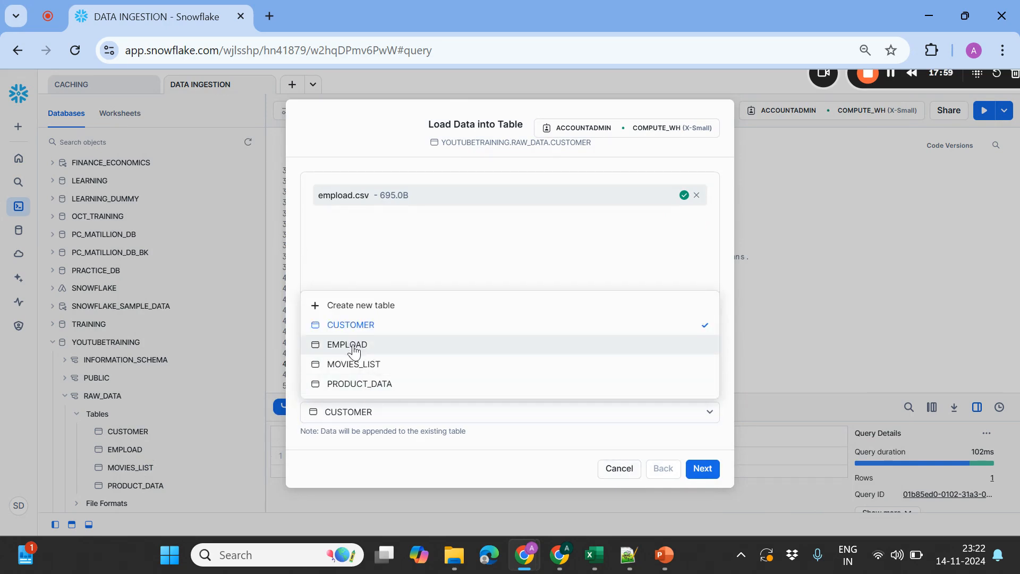
pyautogui.click(477, 346)
pyautogui.click(703, 469)
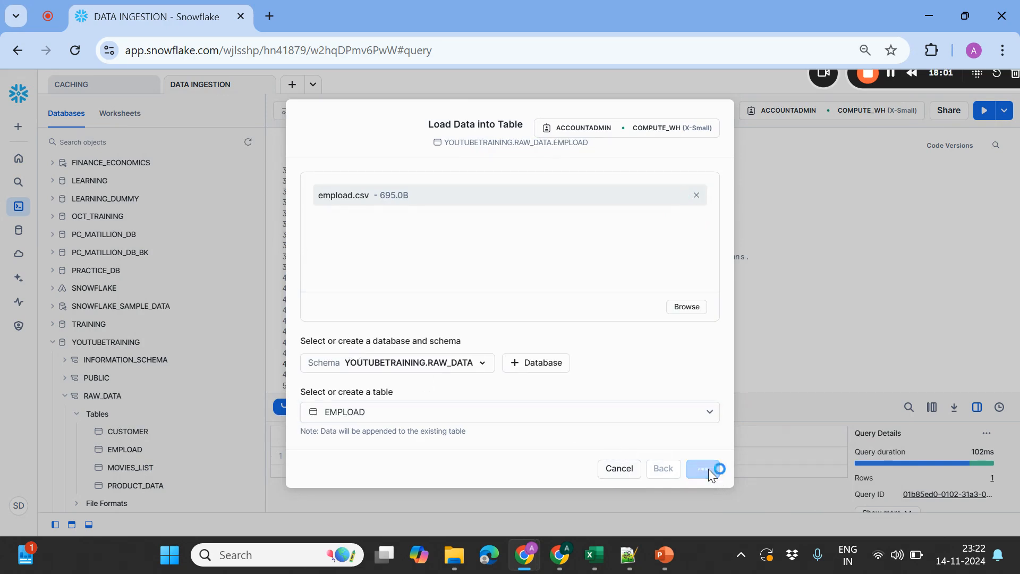
# - Load empload.csv into EMPLOAD with the CSVONE file format, excluding source column c9, and finish the load
pyautogui.click(271, 218)
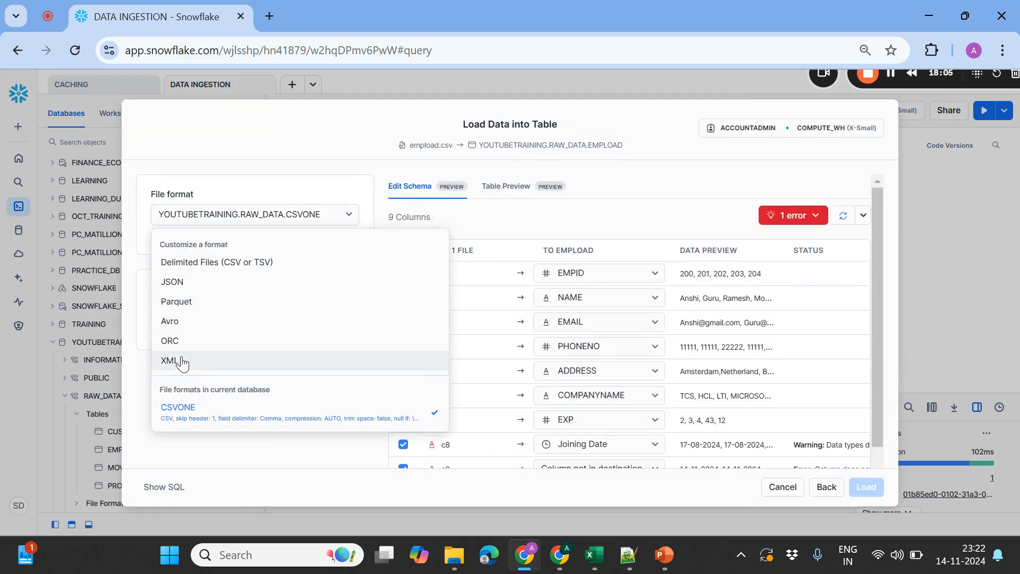
pyautogui.click(191, 419)
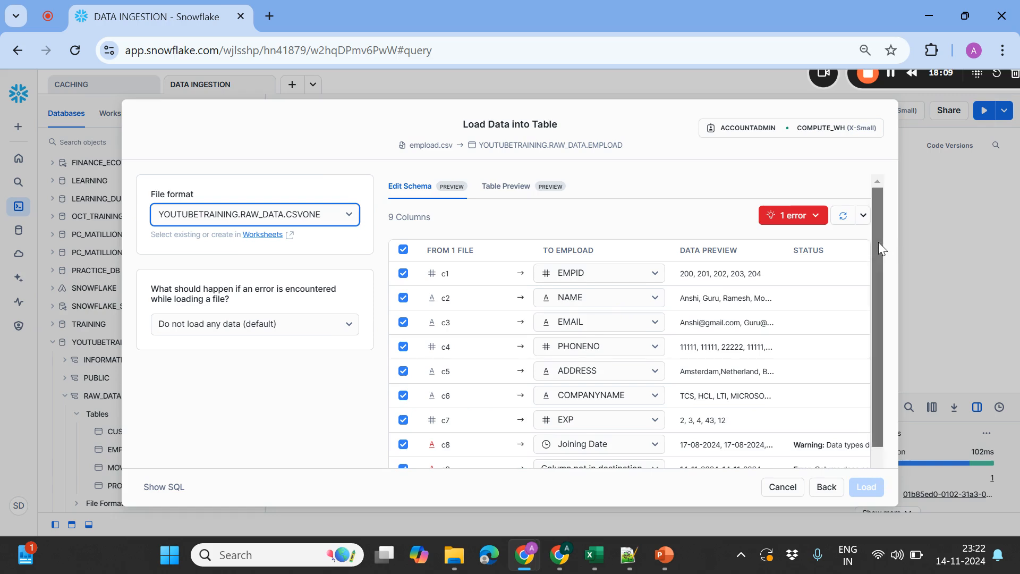
pyautogui.scroll(-1, 878, 242)
pyautogui.click(403, 448)
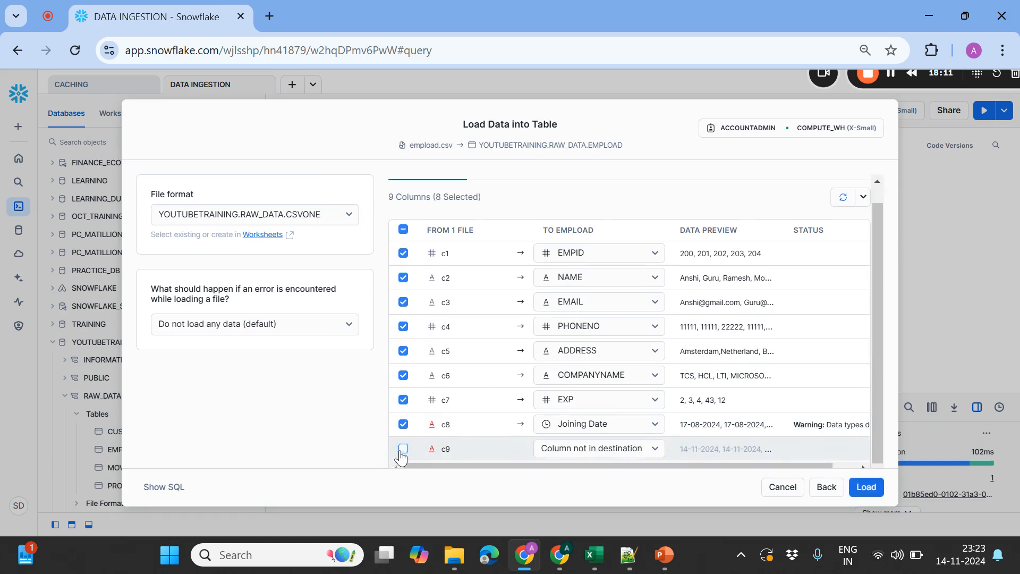
pyautogui.click(866, 487)
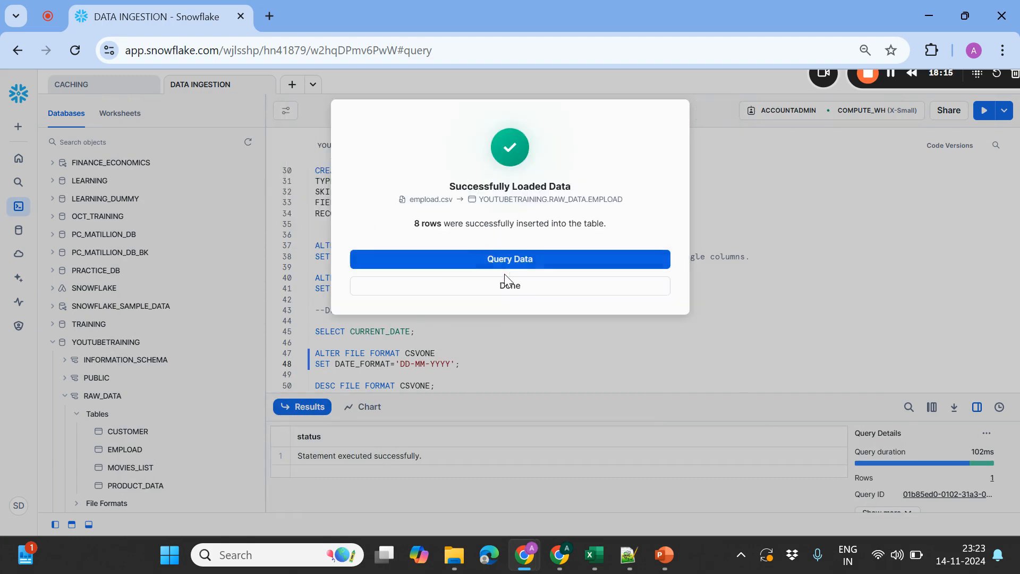
pyautogui.click(508, 286)
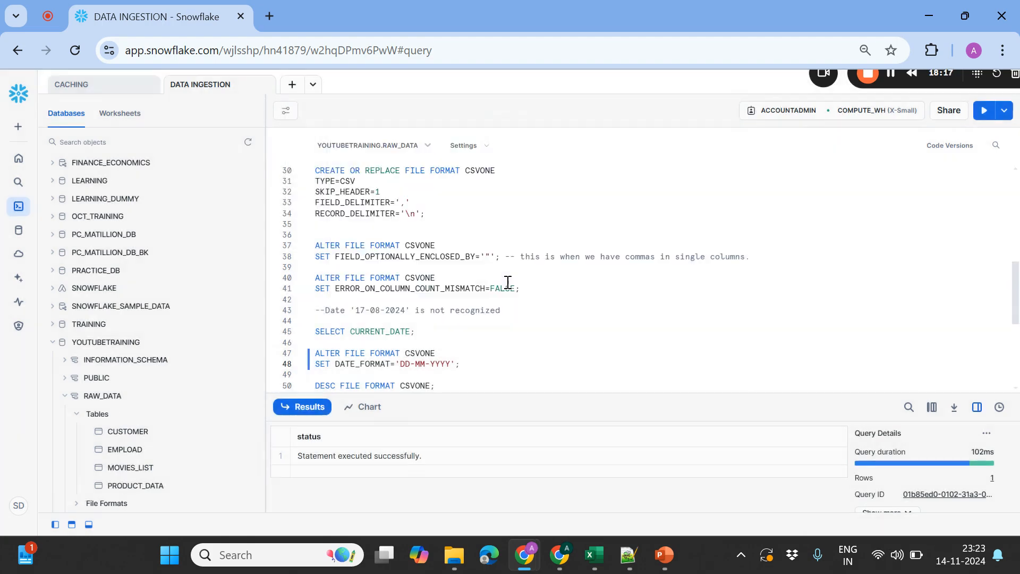
# - Review the ALTER FILE FORMAT statements in the worksheet and run DESC FILE FORMAT CSVONE
pyautogui.doubleClick(570, 260)
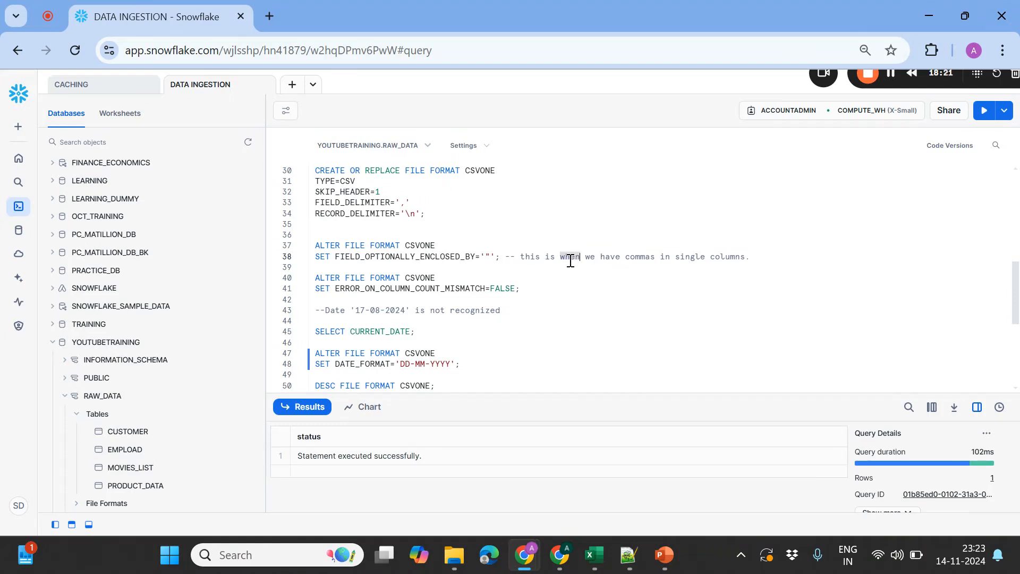
pyautogui.click(486, 256)
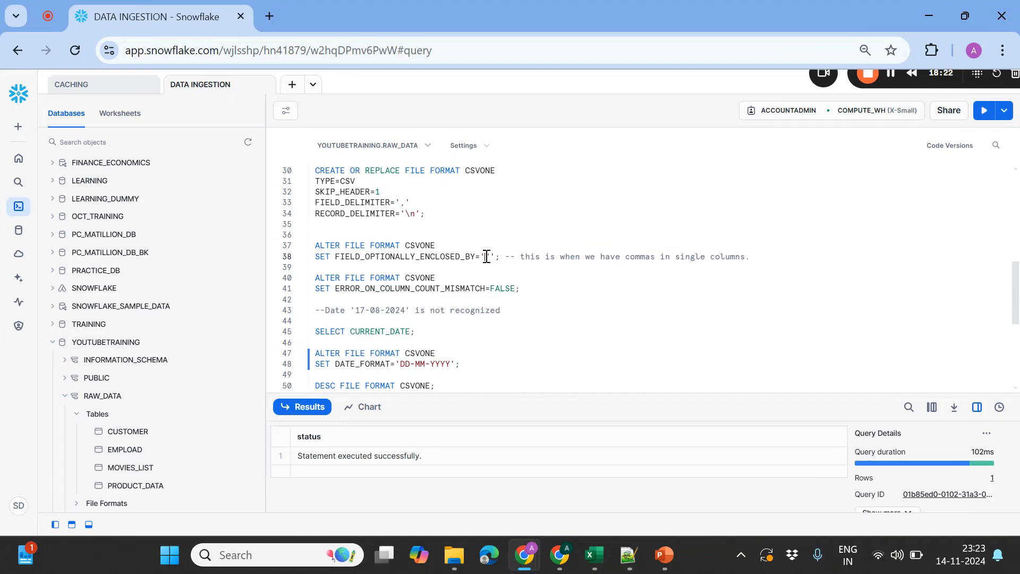
pyautogui.doubleClick(406, 257)
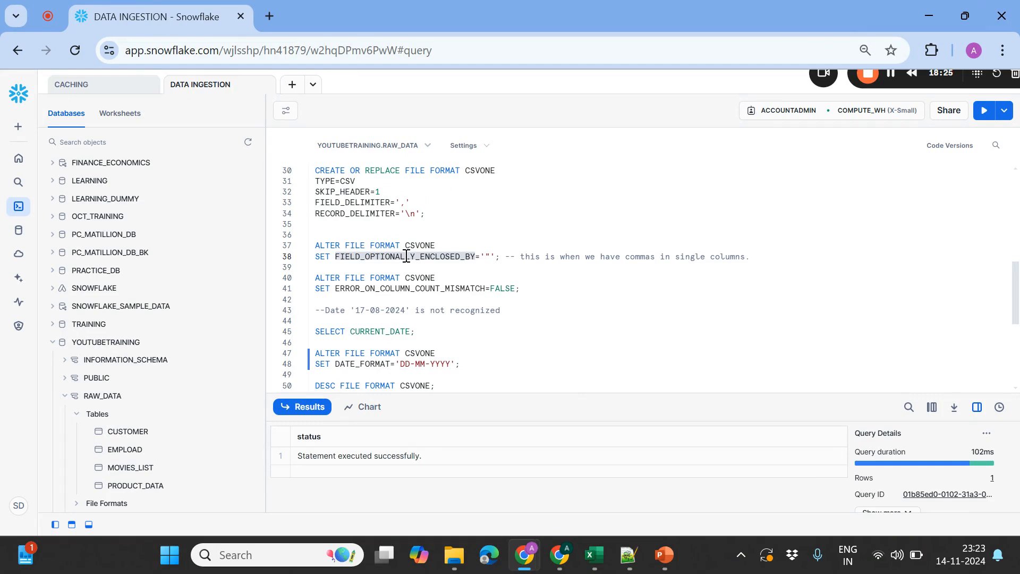
pyautogui.doubleClick(391, 288)
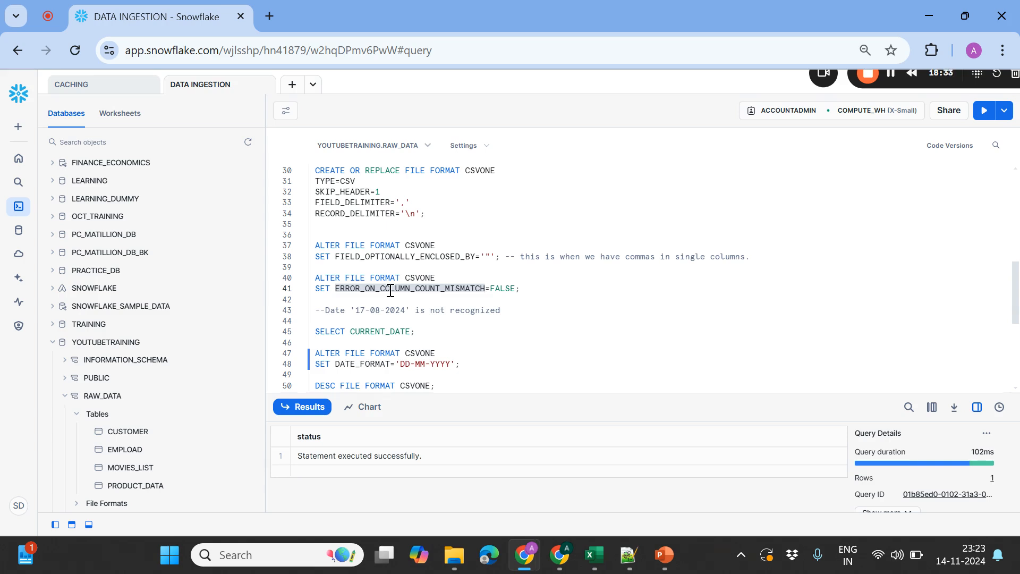
pyautogui.doubleClick(382, 310)
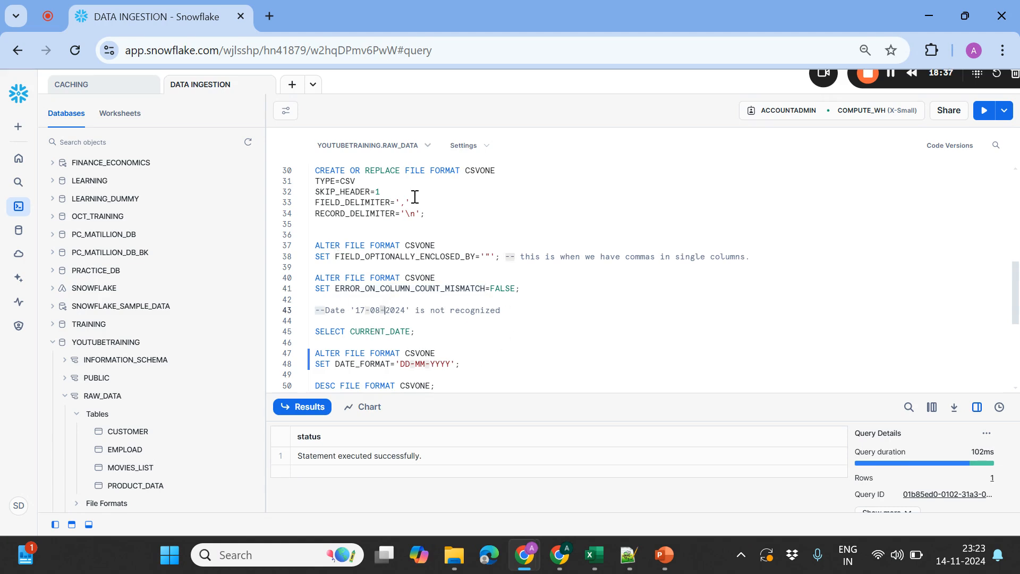
pyautogui.click(476, 382)
pyautogui.hotkey('ctrl', 'Return')
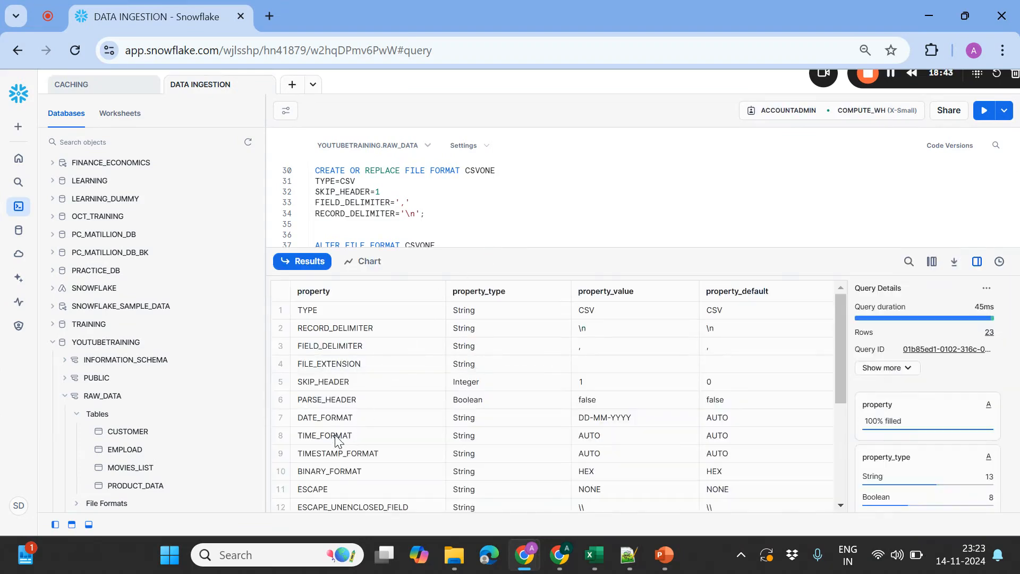
# - Examine the full list of CSVONE file format properties, comparing their current values with the defaults
pyautogui.click(335, 437)
pyautogui.click(589, 438)
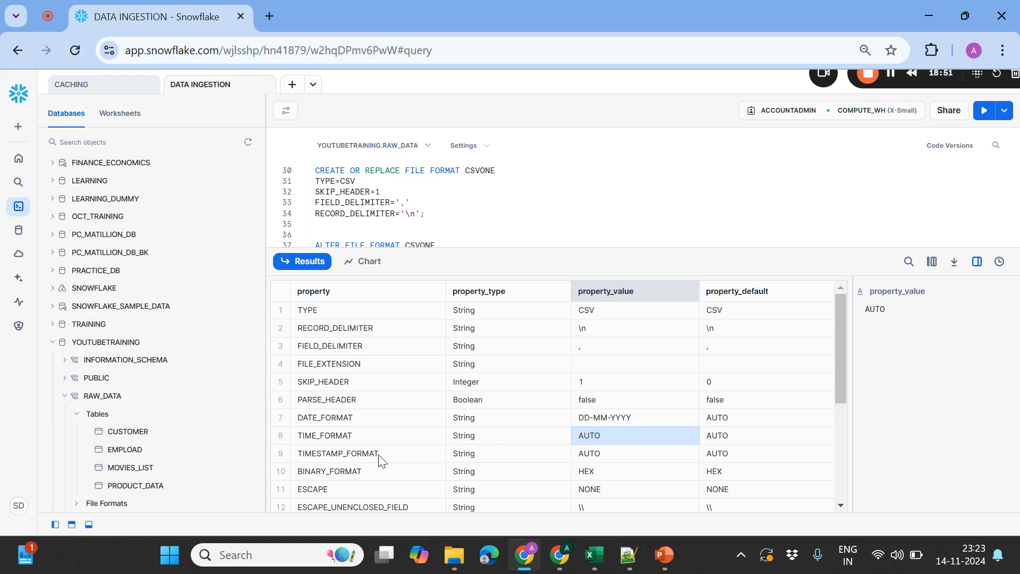
pyautogui.moveTo(844, 337); pyautogui.dragTo(843, 451)
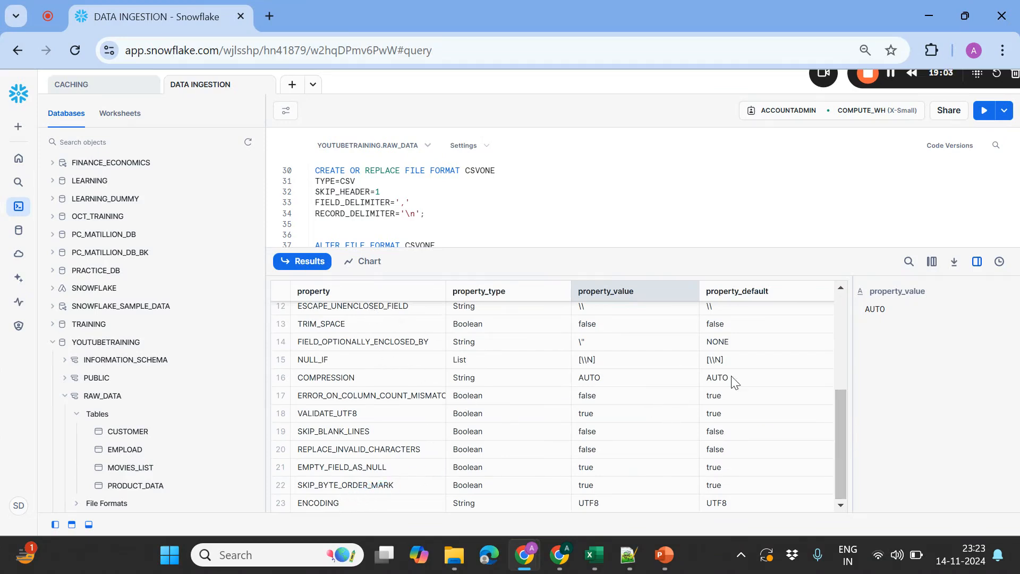
pyautogui.moveTo(833, 426); pyautogui.dragTo(844, 451)
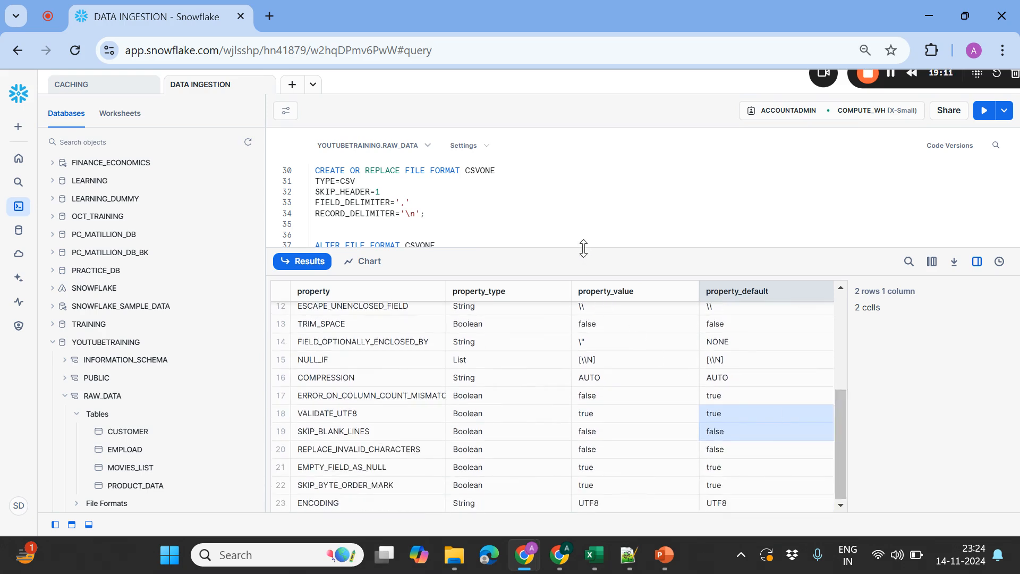
pyautogui.moveTo(583, 247); pyautogui.dragTo(571, 182)
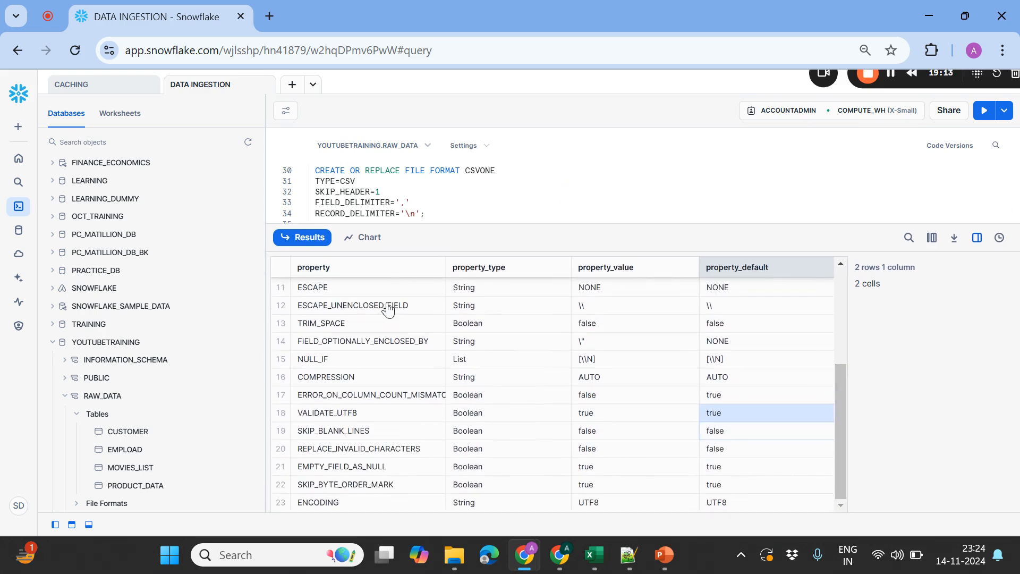
pyautogui.click(325, 361)
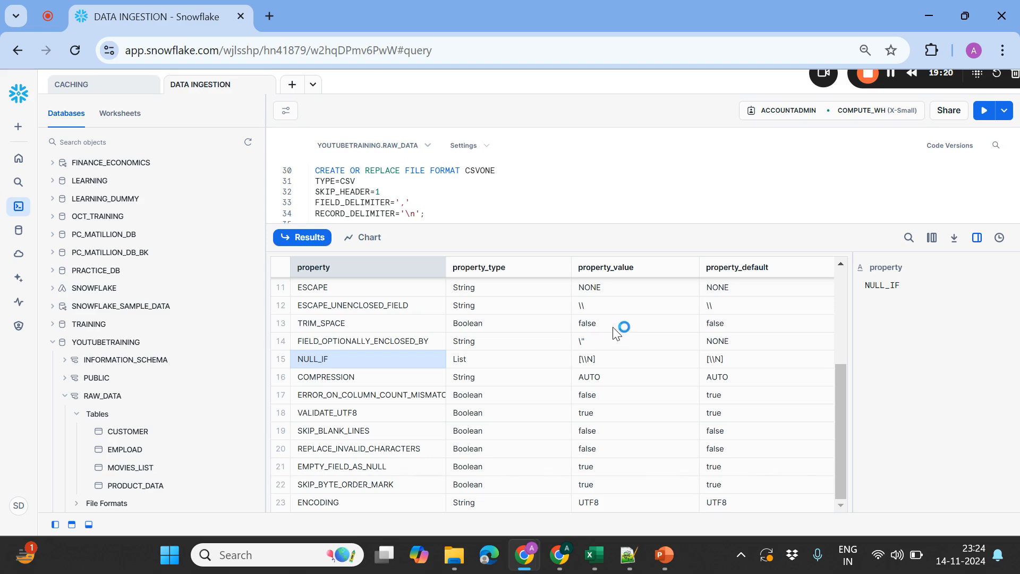
pyautogui.click(571, 226)
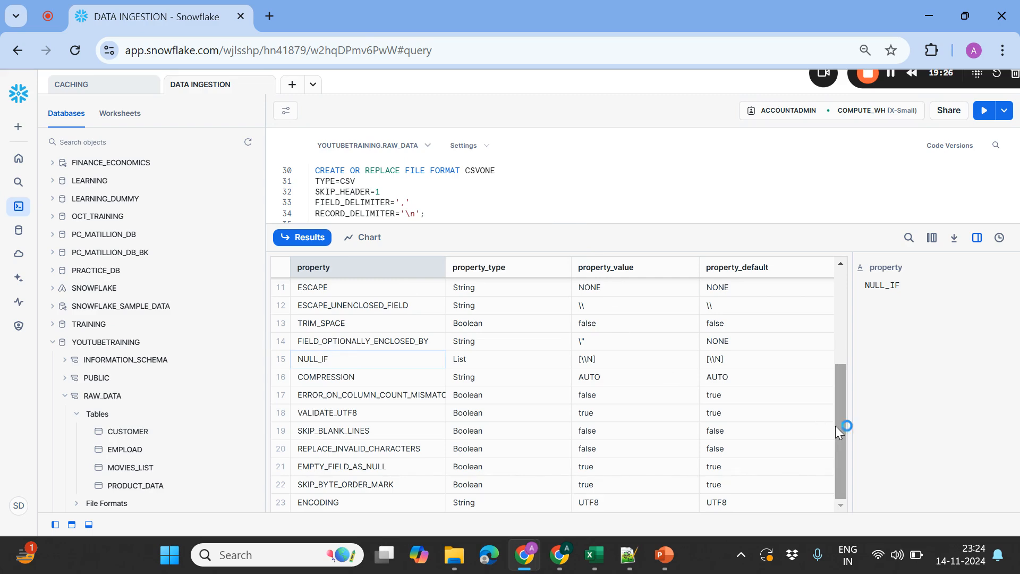
pyautogui.moveTo(835, 425); pyautogui.dragTo(834, 314)
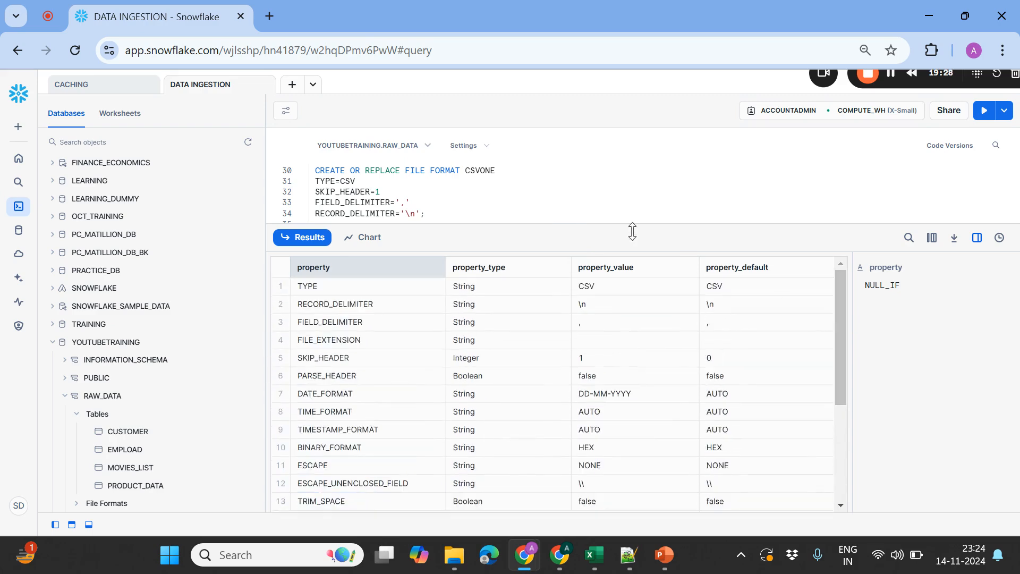
pyautogui.moveTo(604, 228); pyautogui.dragTo(576, 380)
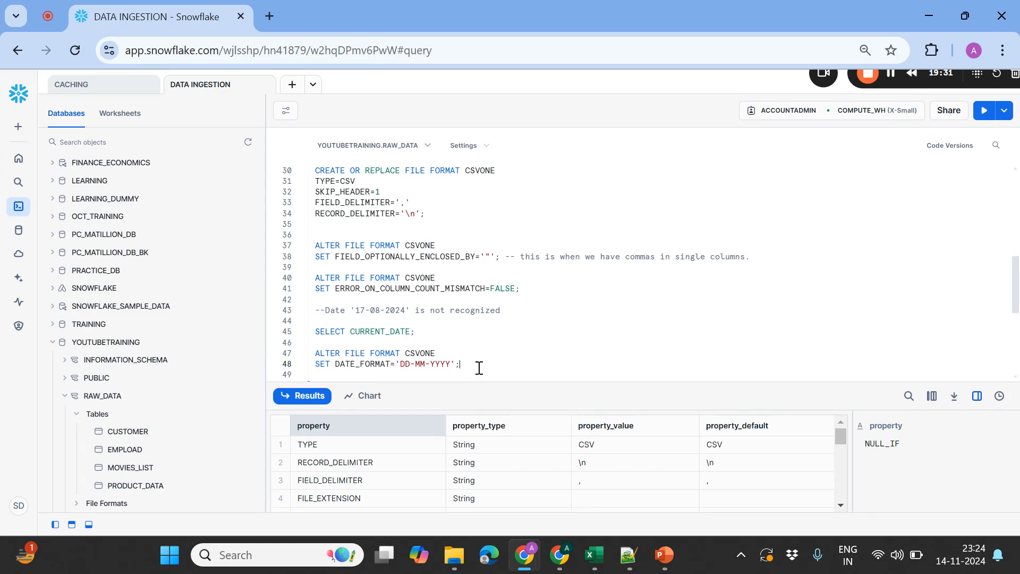
pyautogui.scroll(-3, 479, 367)
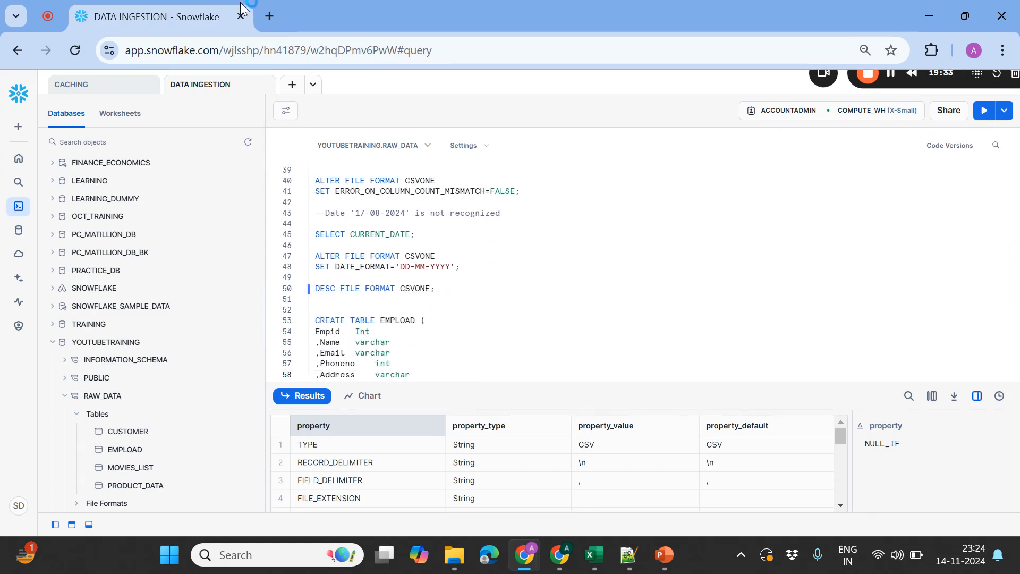
# - Search Google for "file format in snowflake" in a new browser tab and open the CREATE FILE FORMAT documentation
pyautogui.click(266, 17)
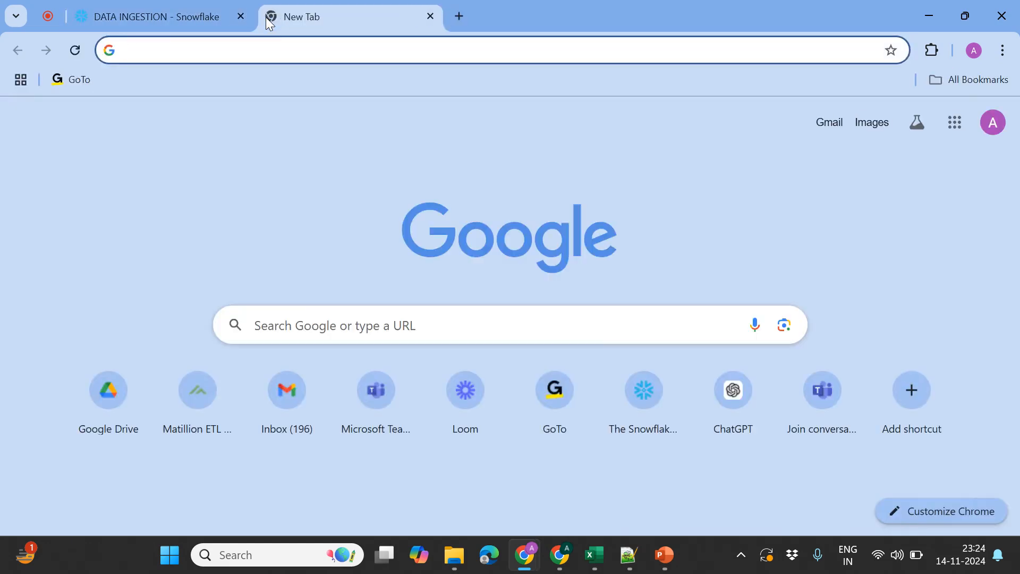
pyautogui.write('file for')
pyautogui.press('Return')
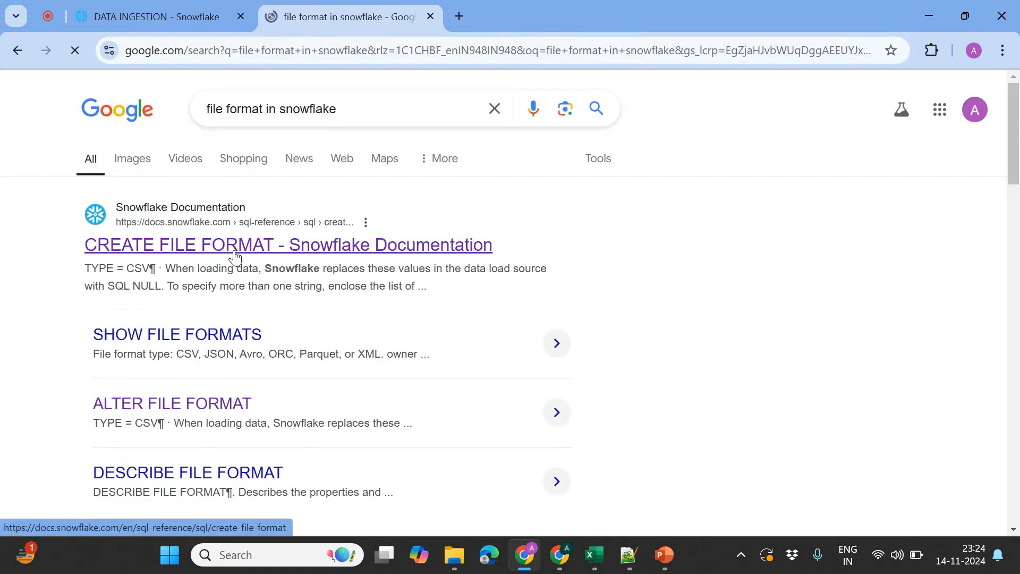
pyautogui.click(235, 257)
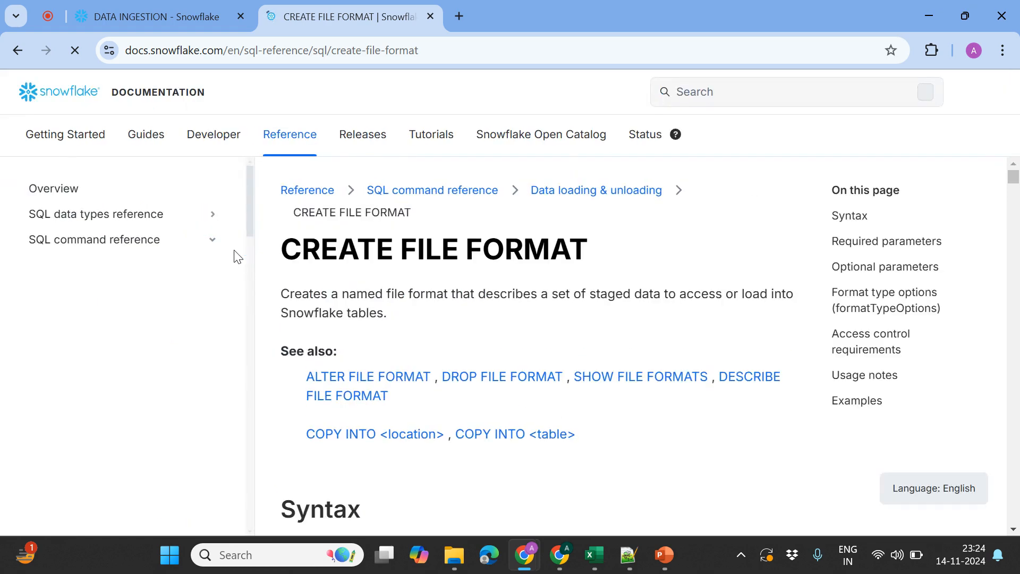
# - Examine the CSV format type options in the syntax, including the delimiter, file extension, header skipping, field enclosure, column mismatch and encoding
pyautogui.scroll(-1, 752, 222)
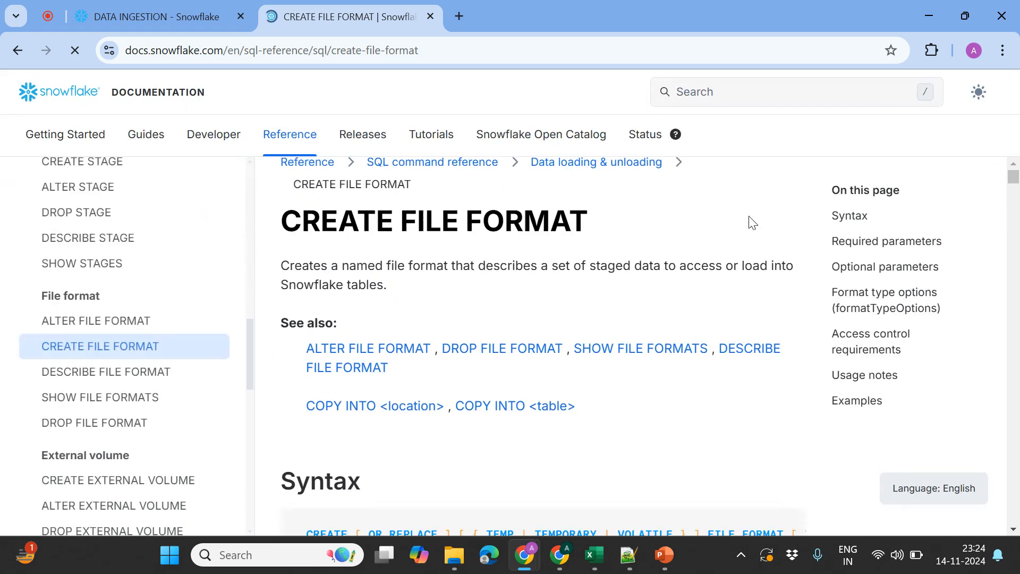
pyautogui.scroll(-10, 752, 222)
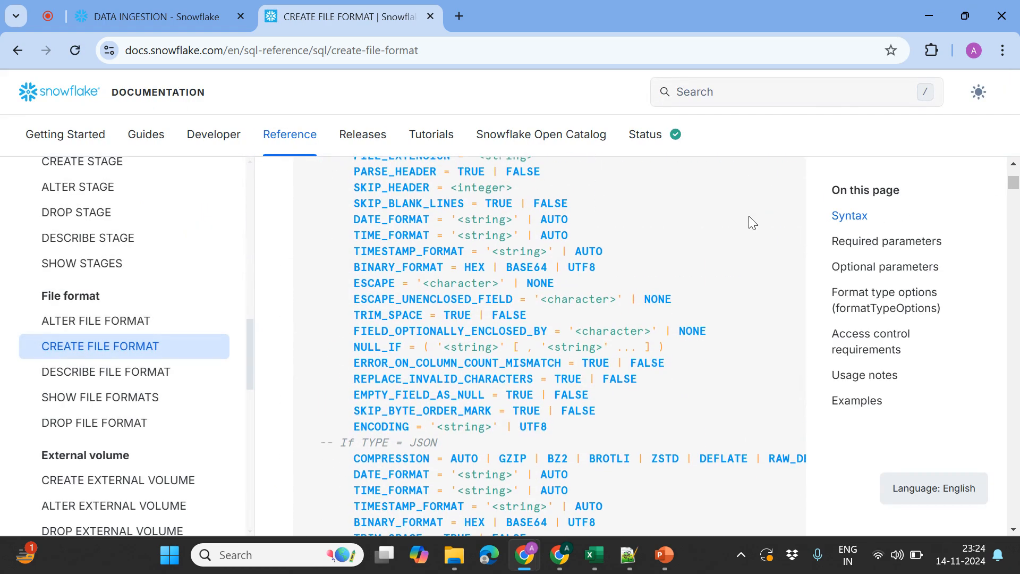
pyautogui.scroll(2, 752, 223)
pyautogui.moveTo(350, 217); pyautogui.dragTo(531, 235)
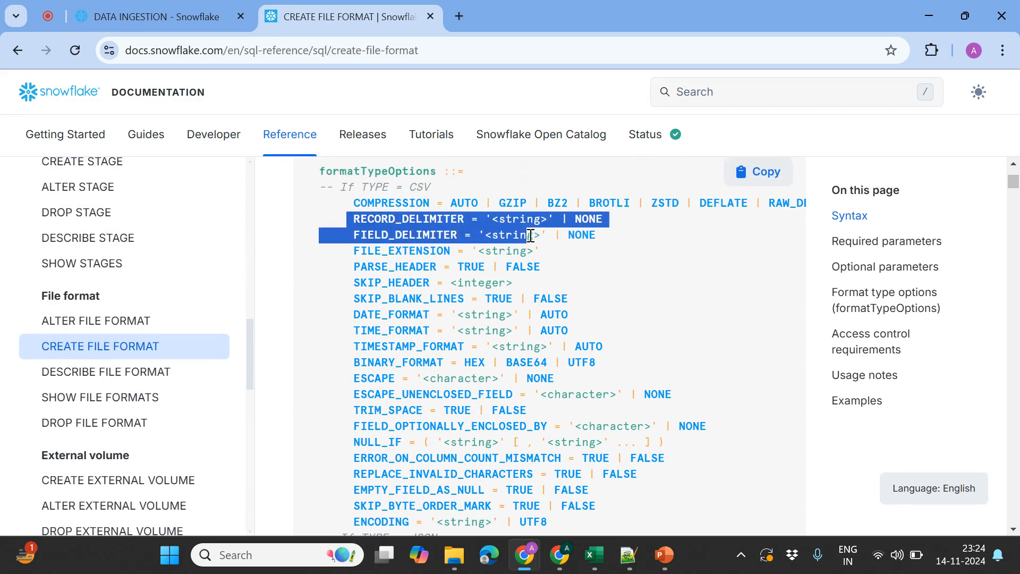
pyautogui.moveTo(355, 250); pyautogui.dragTo(553, 253)
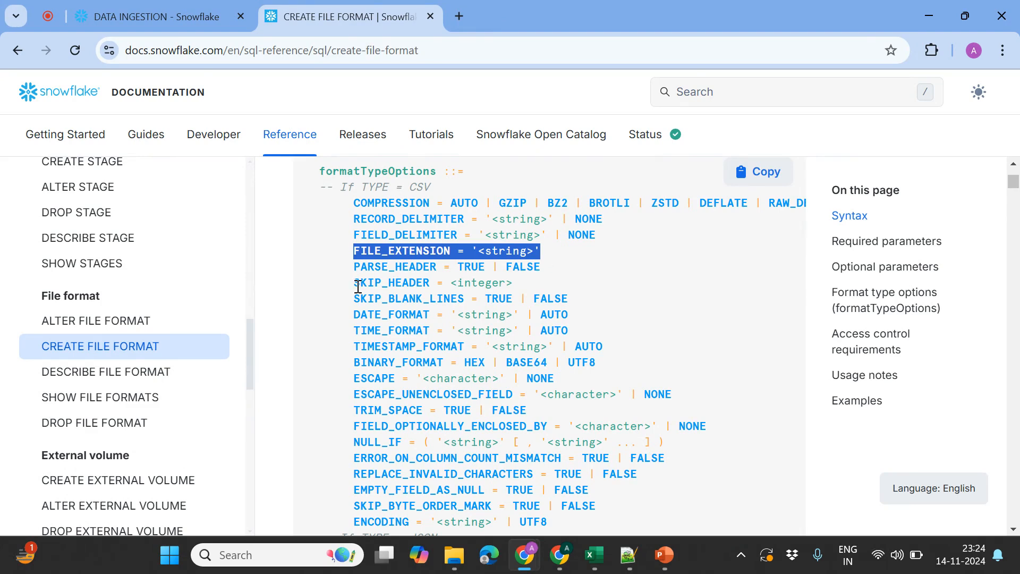
pyautogui.moveTo(351, 283); pyautogui.dragTo(571, 303)
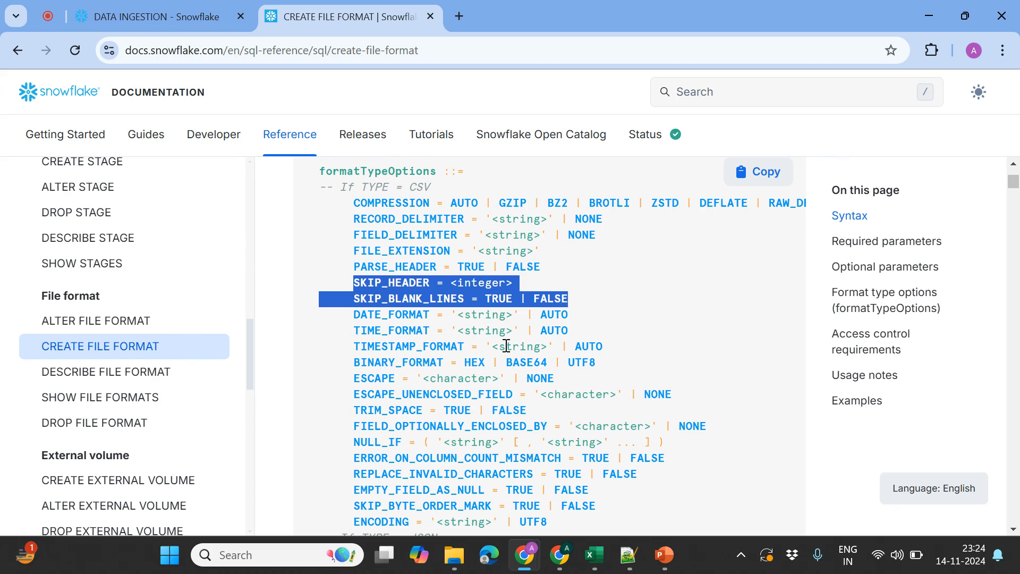
pyautogui.moveTo(352, 426); pyautogui.dragTo(588, 426)
pyautogui.moveTo(362, 459); pyautogui.dragTo(584, 459)
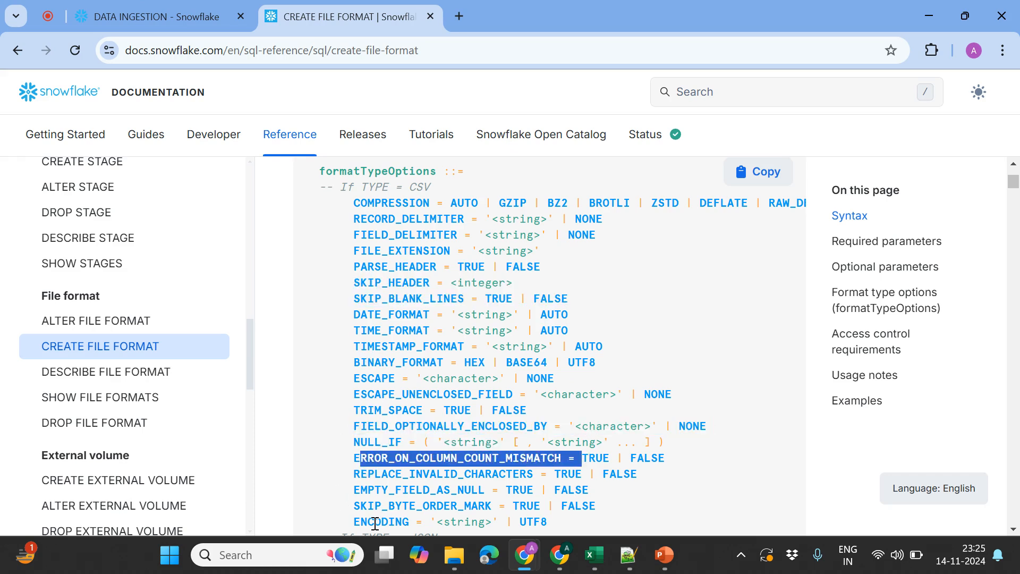
pyautogui.moveTo(352, 522); pyautogui.dragTo(562, 524)
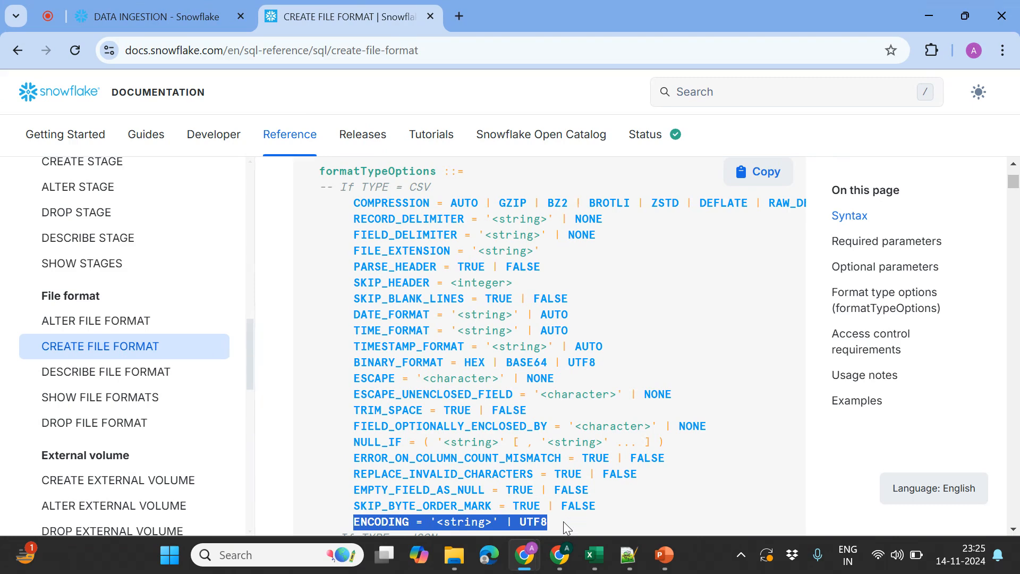
# - Return to the DATA INGESTION worksheet and go to the step notes below the CREATE TABLE EMPLOAD statement
pyautogui.click(175, 25)
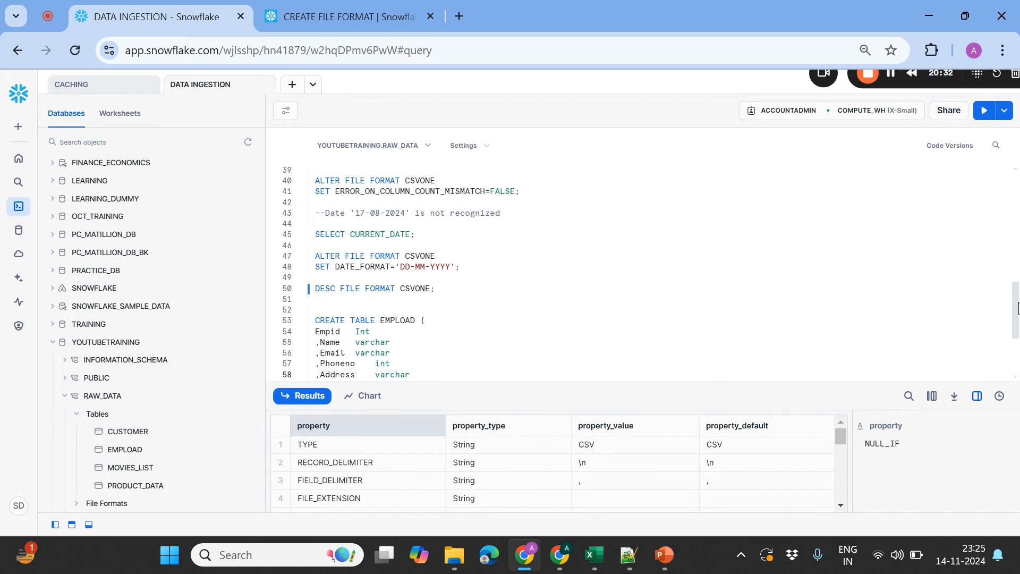
pyautogui.moveTo(1018, 307); pyautogui.dragTo(1017, 352)
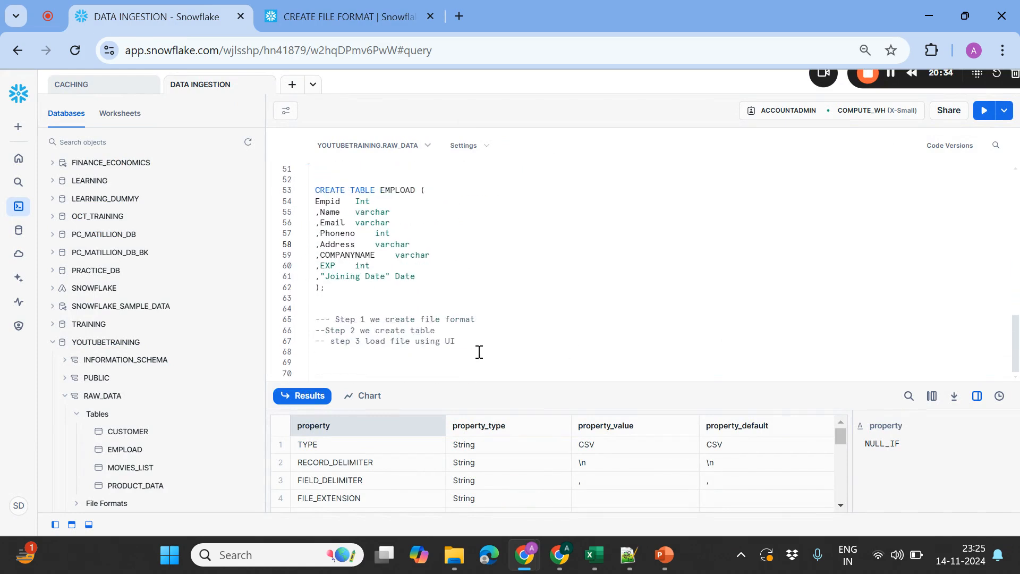